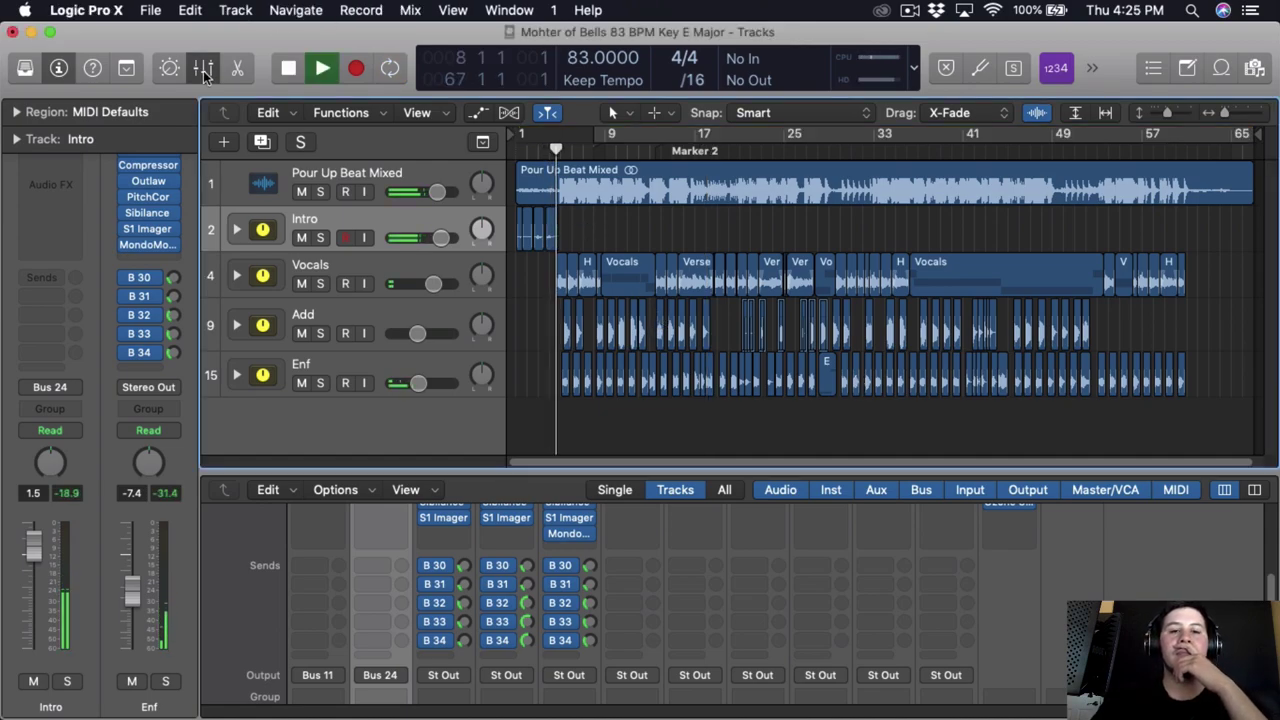
- Hide the mixer and inspector, widen the timeline's horizontal zoom, and stop playback after listening to the mix
left_click(203, 70)
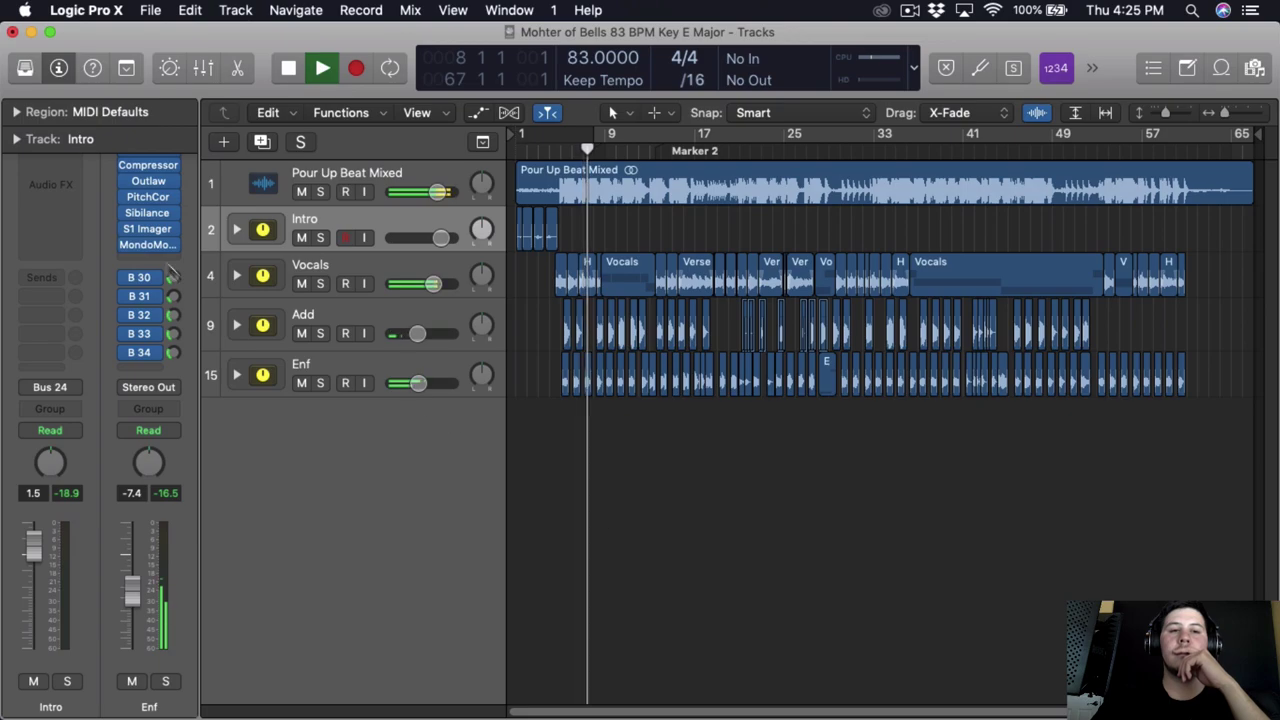
left_click(59, 68)
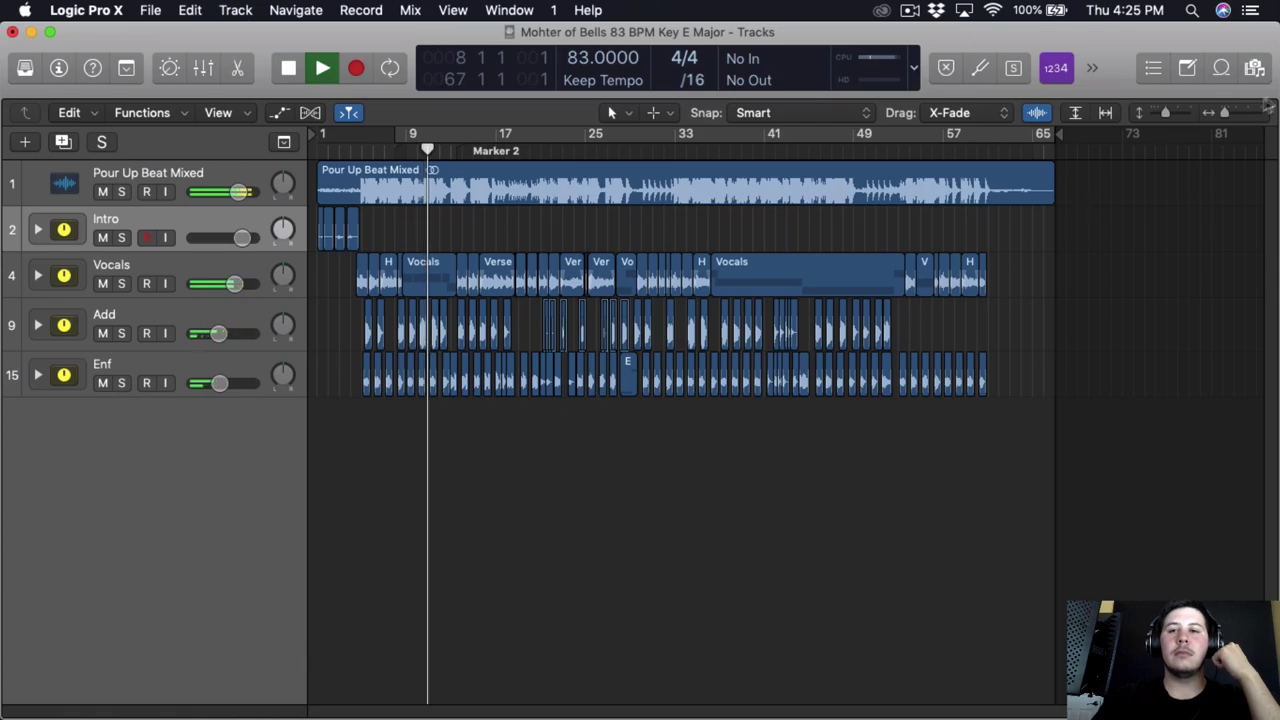
key("super+Right")
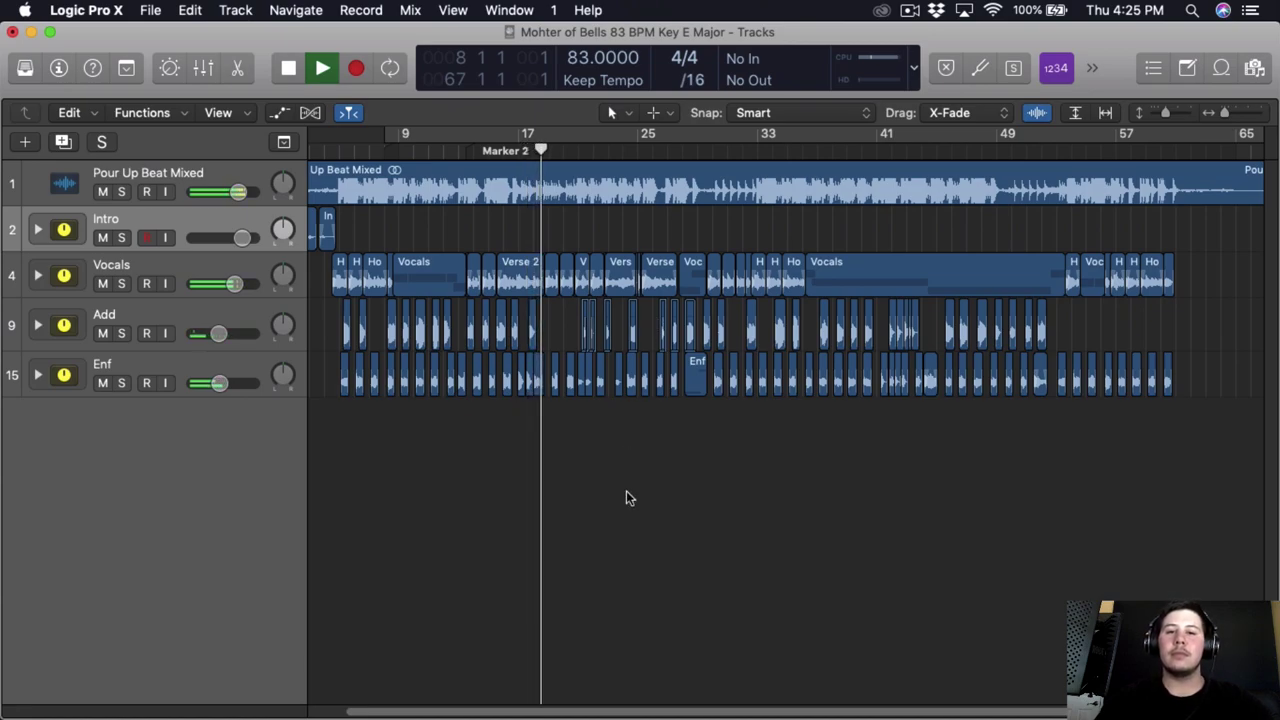
key("space")
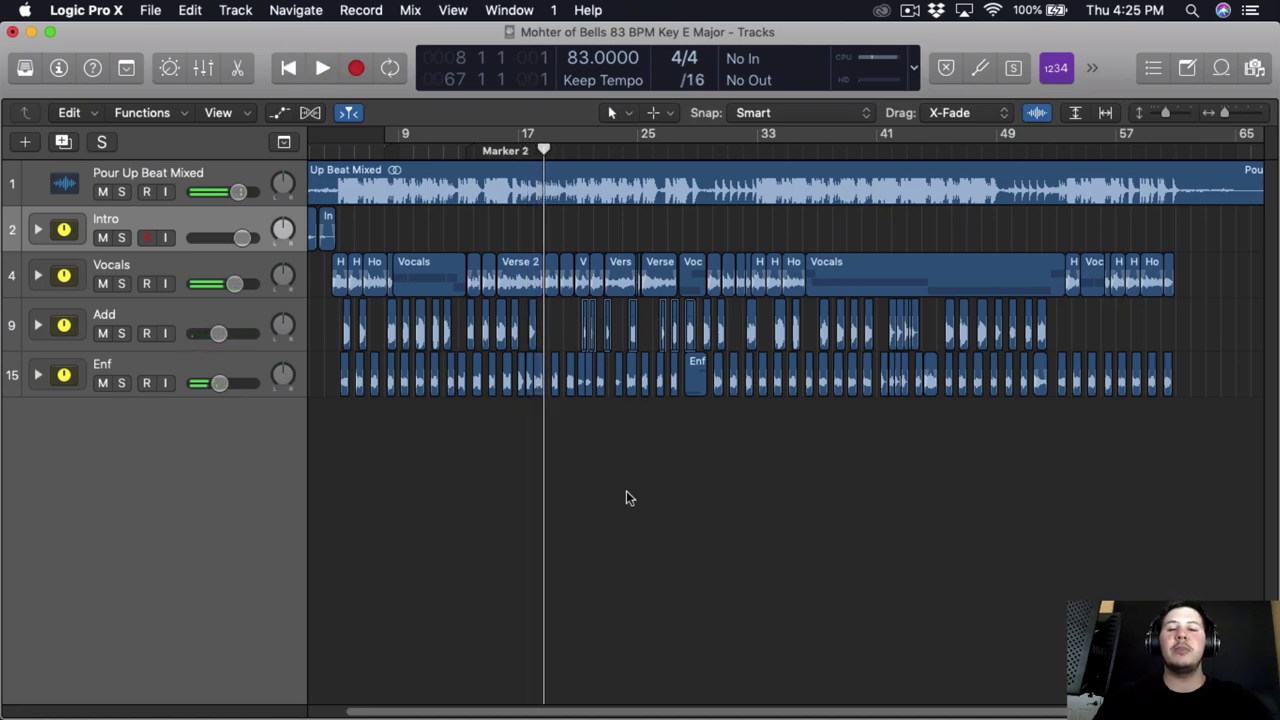
- Reopen the mixer and insert the W.A.Production Outlaw plug-in in the Vocals channel's first audio effect slot
key("x")
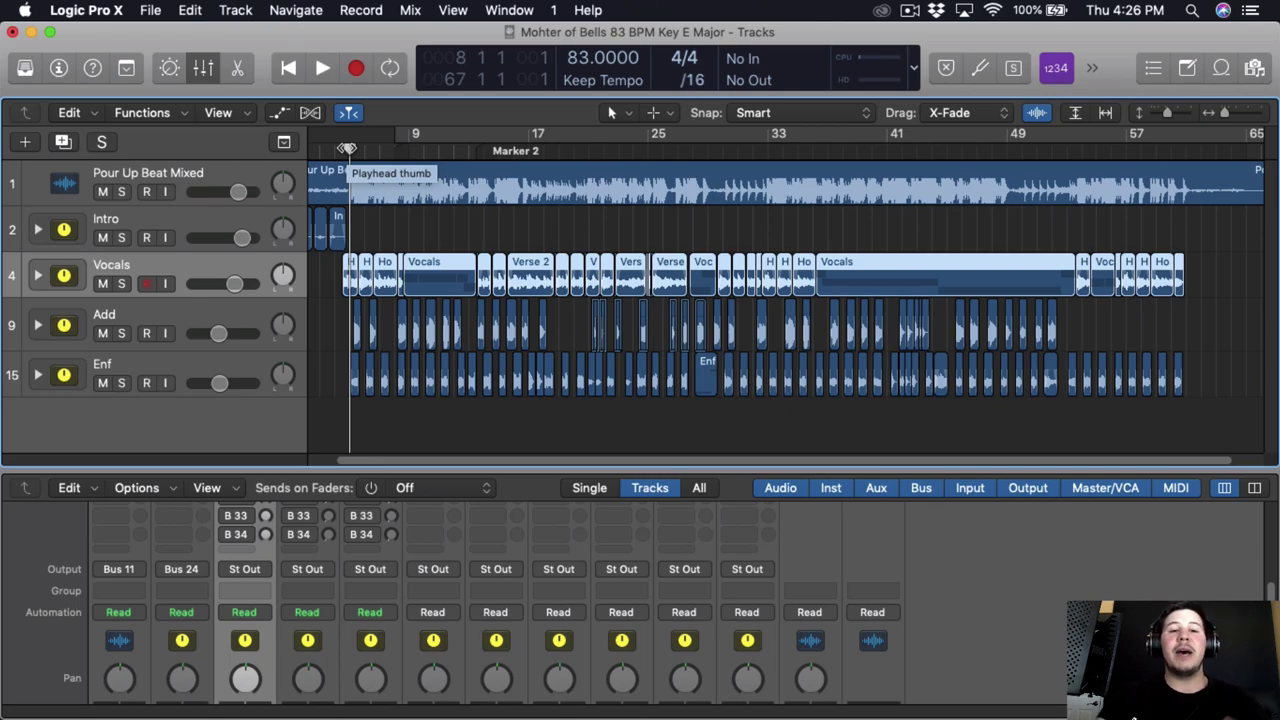
scroll(191, 525, "up", 5)
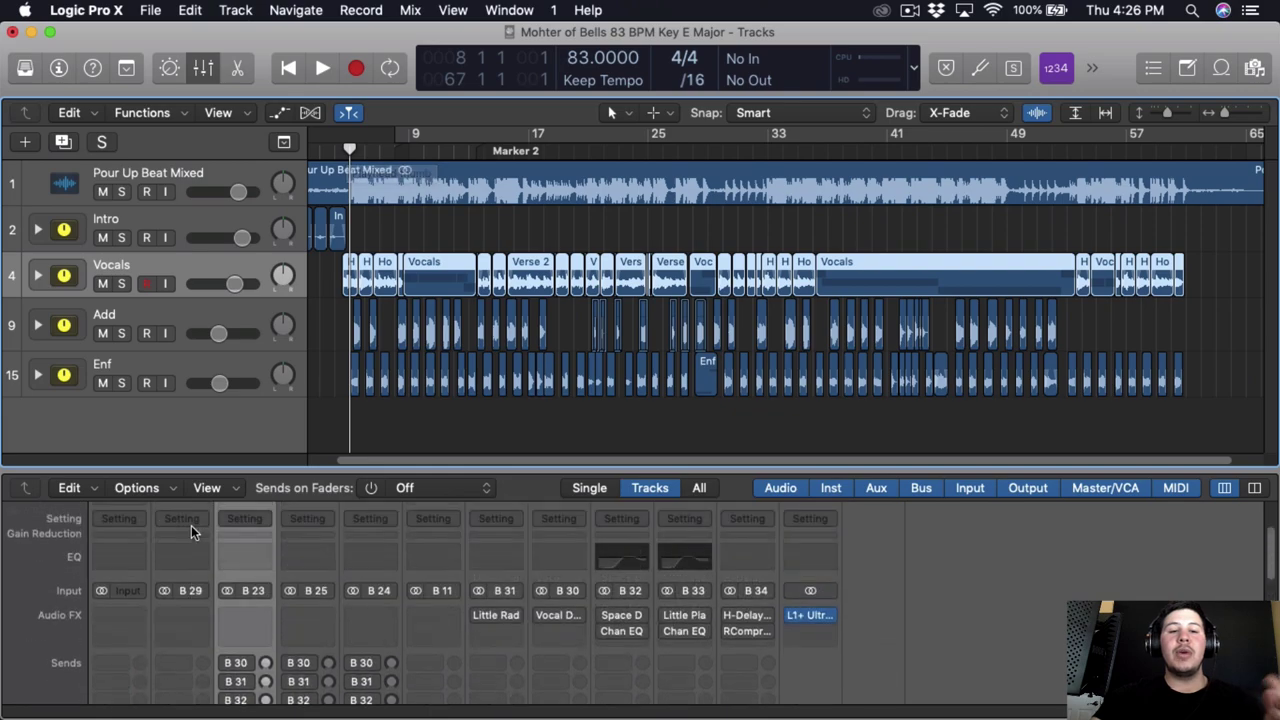
left_click(247, 631)
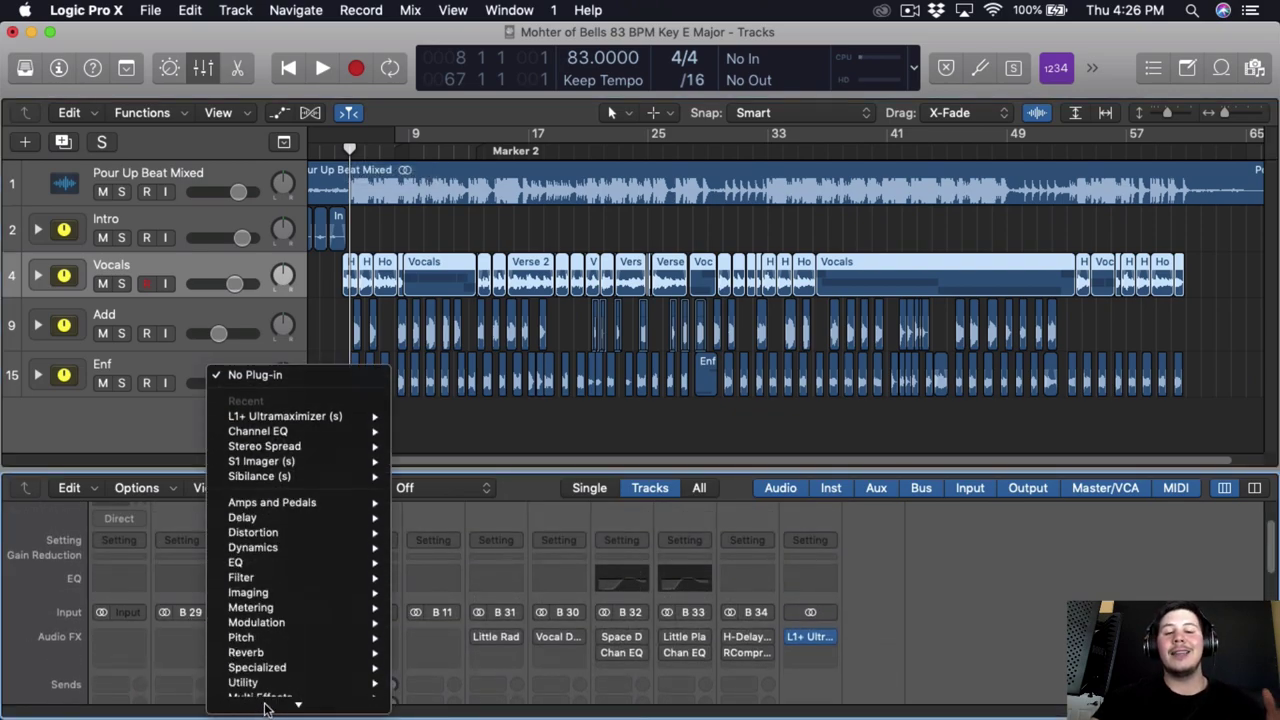
mouse_move(265, 703)
mouse_move(500, 673)
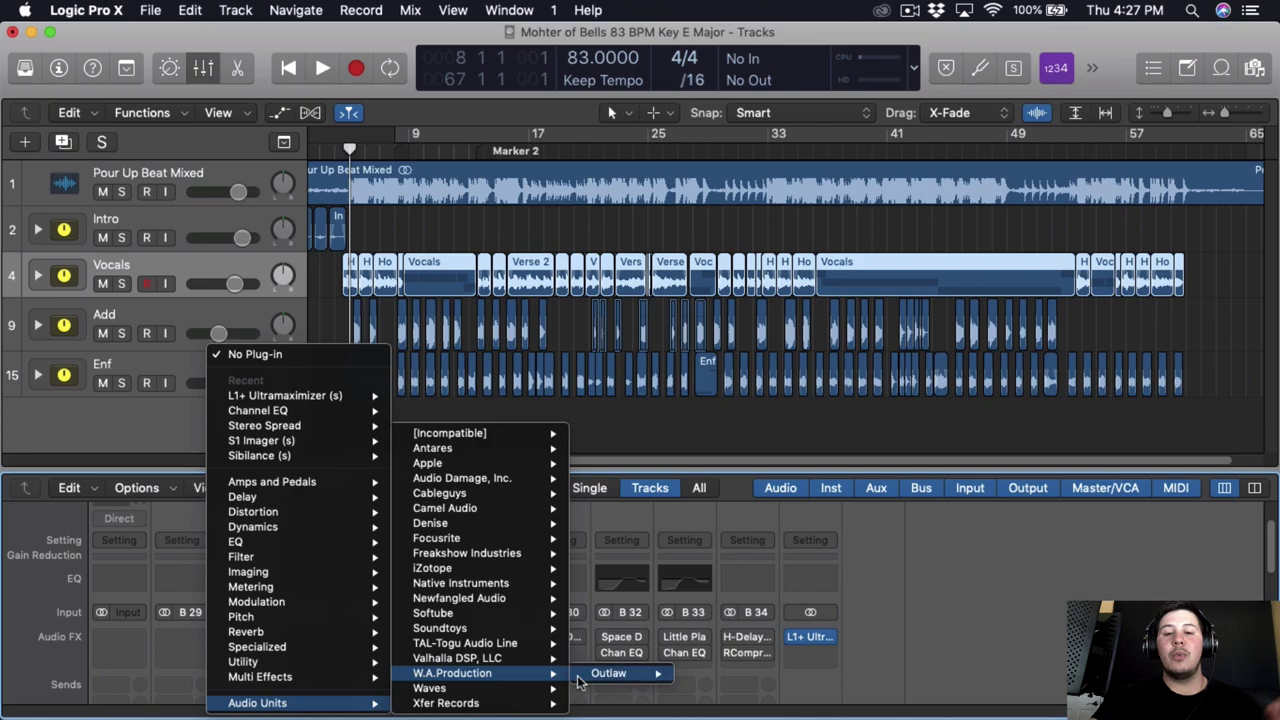
mouse_move(620, 673)
left_click(712, 673)
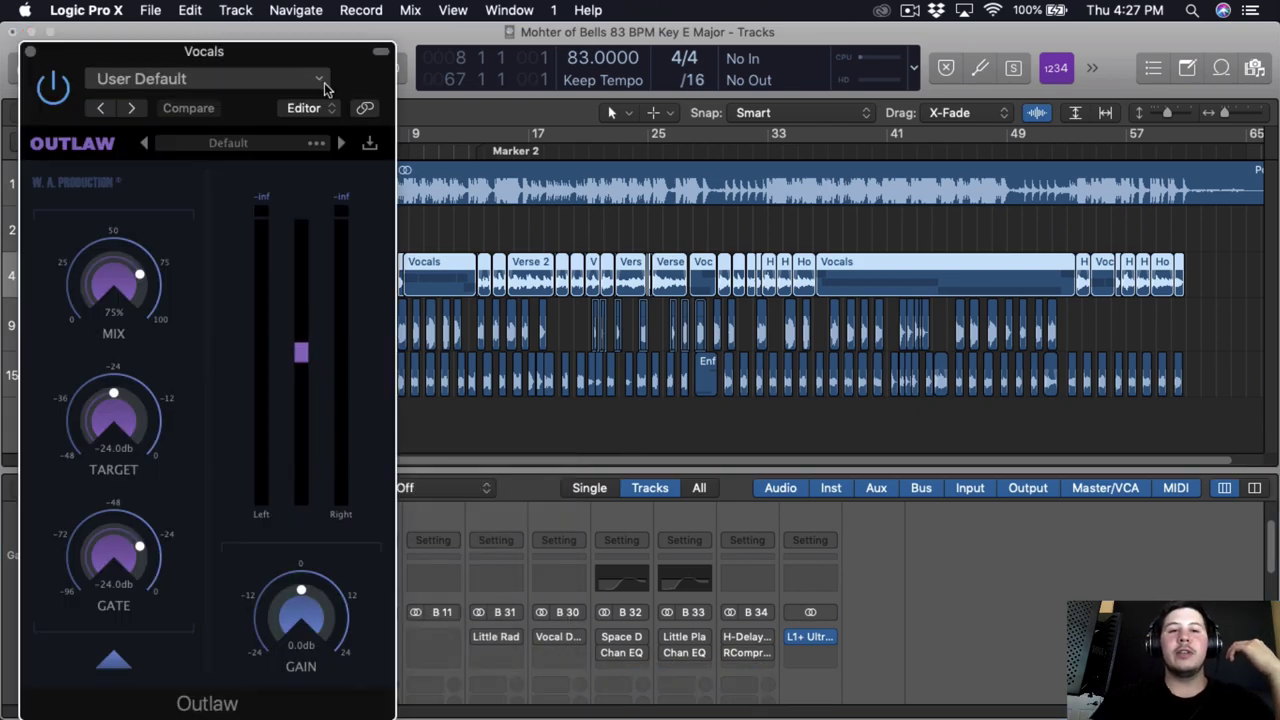
- Enlarge the track rows and show their volume automation briefly, and hide it again
key("super+Down")
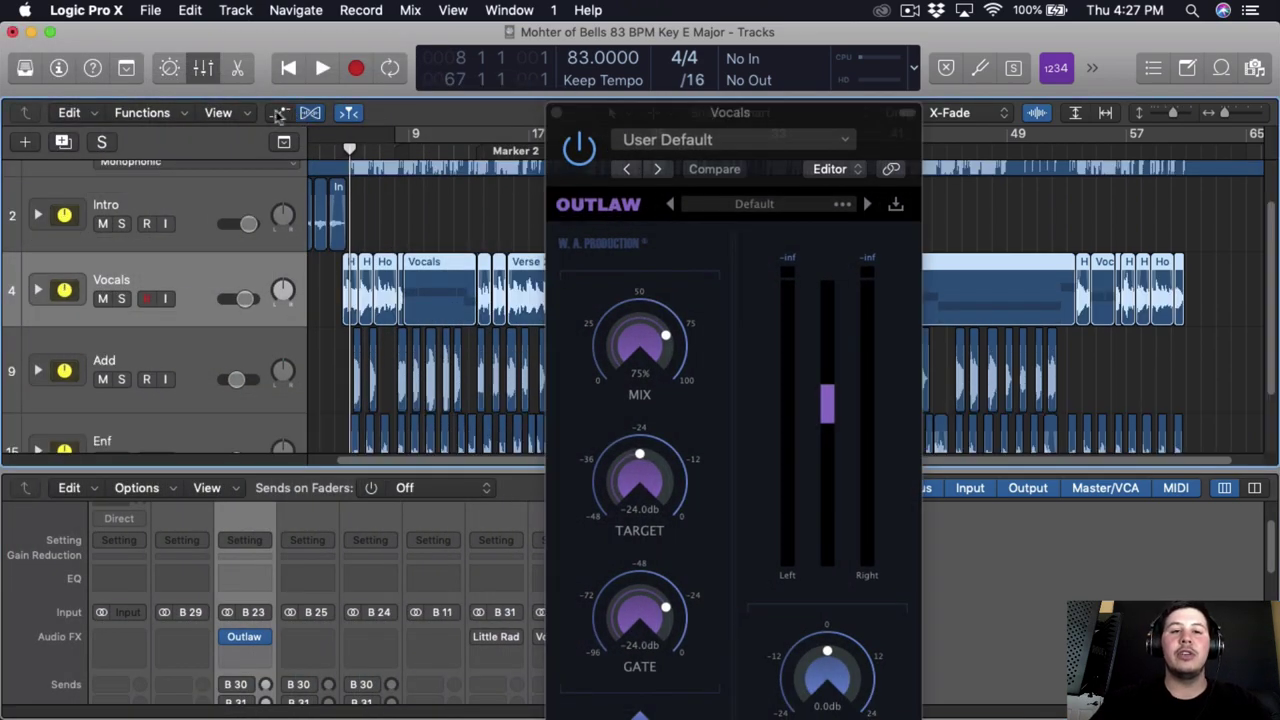
left_click(279, 112)
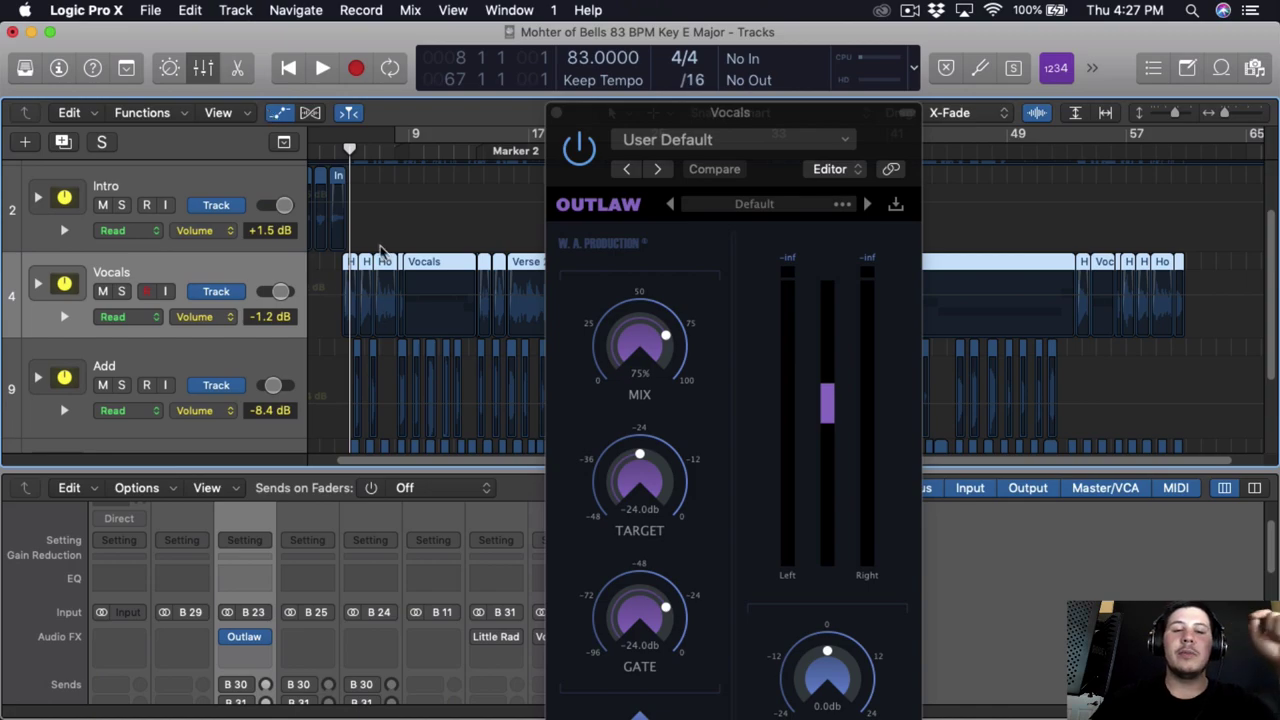
left_click(282, 117)
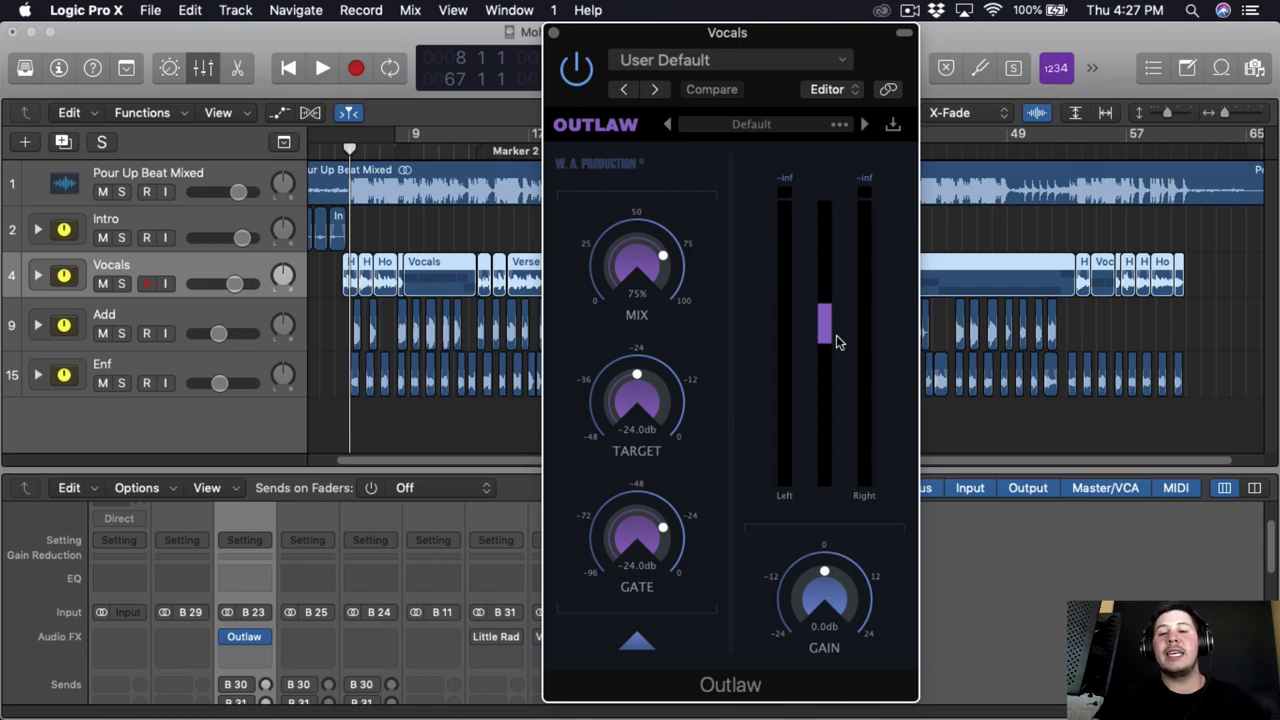
- Mute the Add and Enf tracks, audition the Vocals through Outlaw from just before the hook, and close the plug-in window
left_click(337, 148)
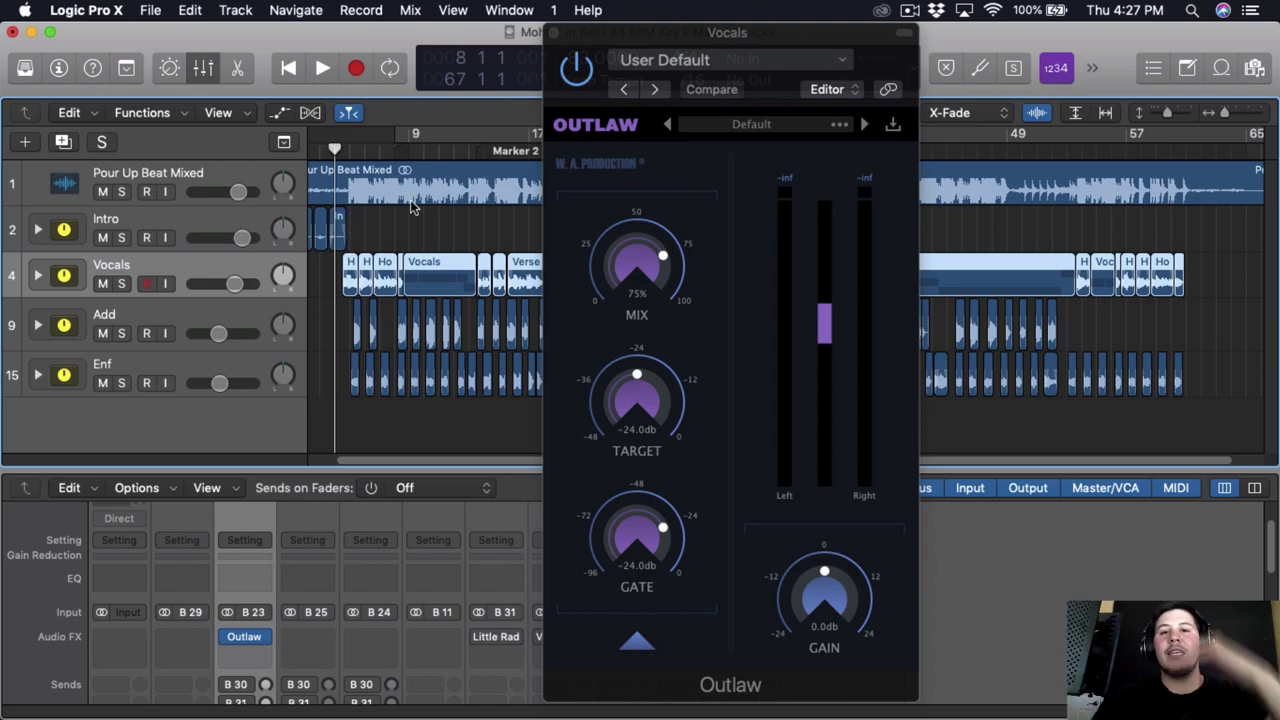
key("space")
left_click(102, 333)
left_click(102, 383)
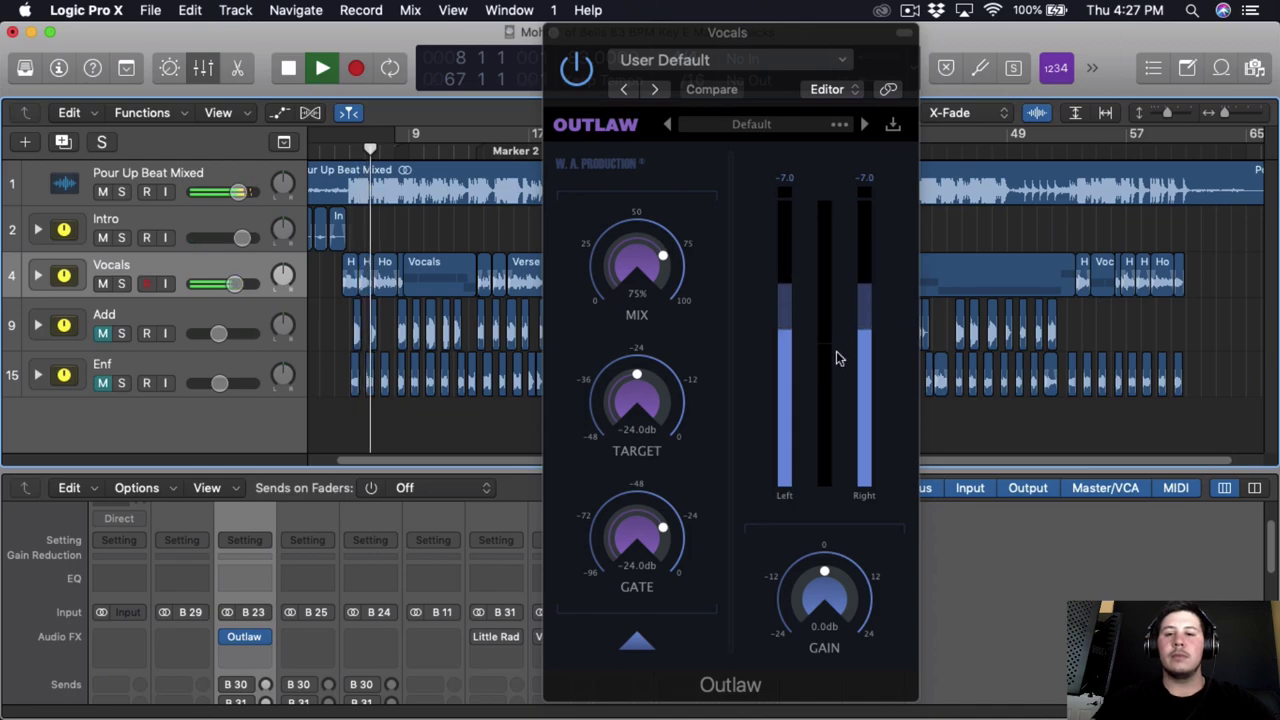
key("space")
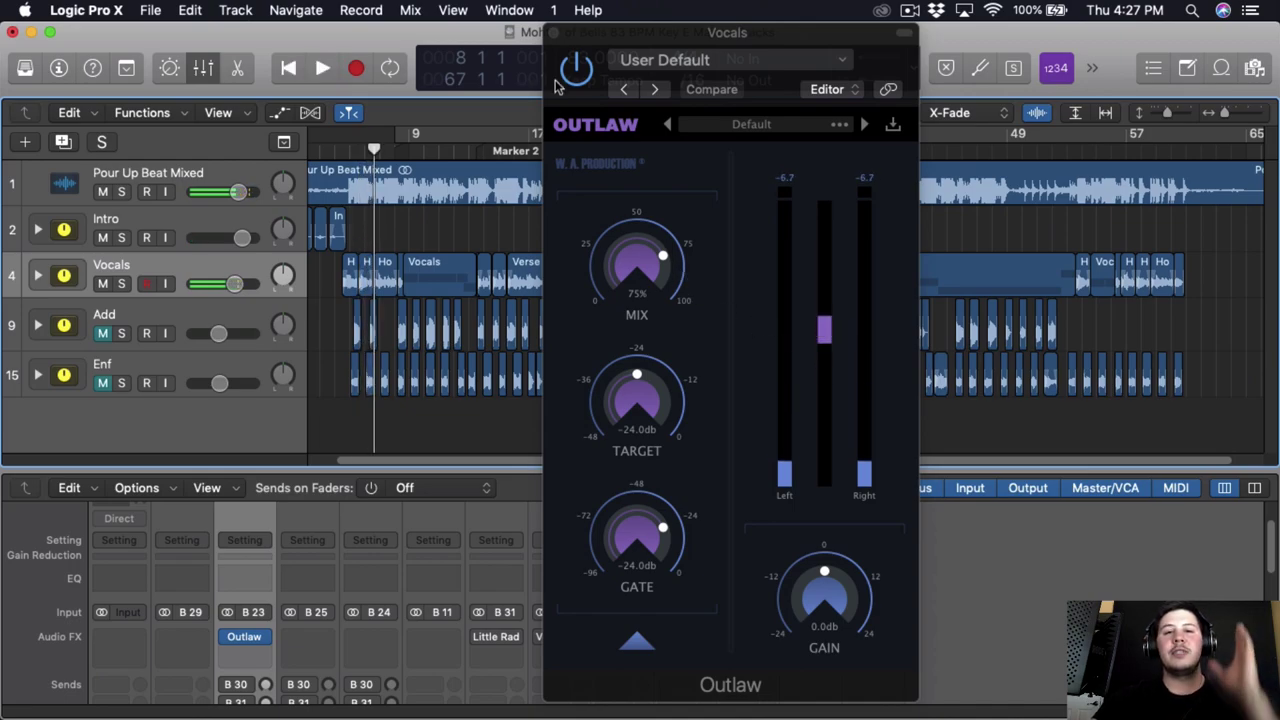
left_click(553, 32)
- Insert the Waves RVox (s) compressor below Outlaw on the Vocals channel
scroll(270, 620, "down", 2)
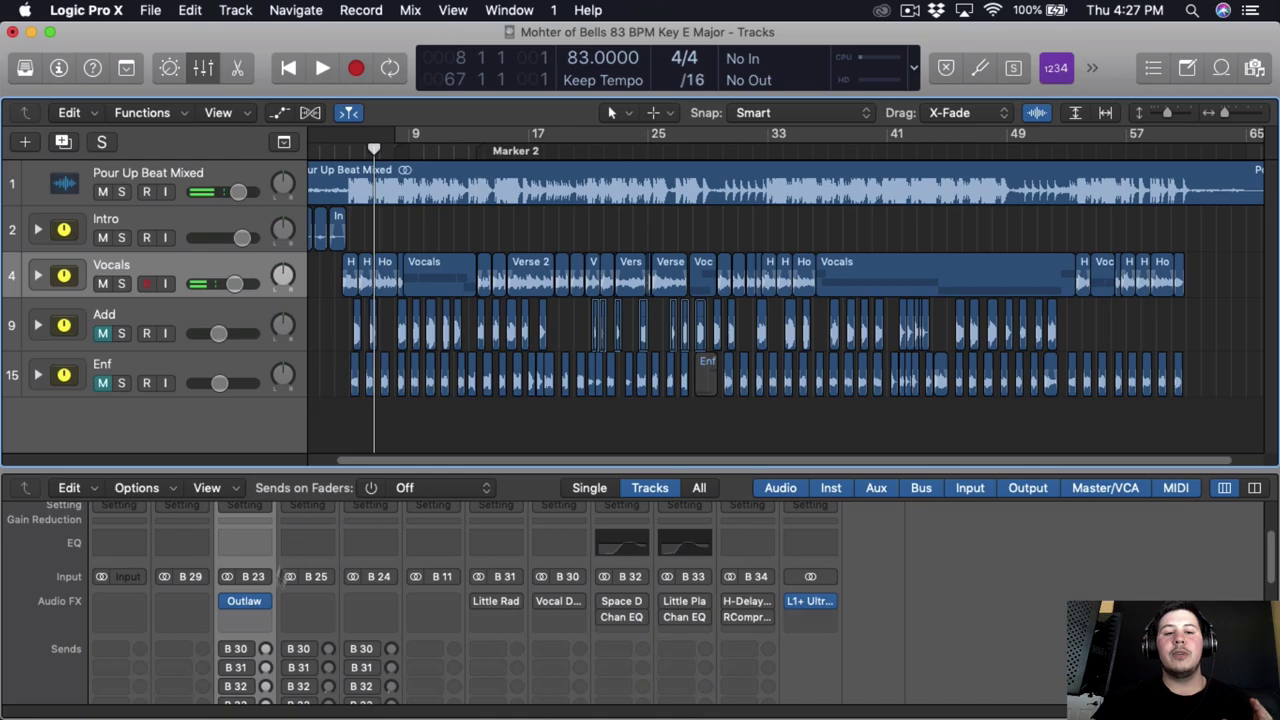
left_click(268, 618)
mouse_move(300, 703)
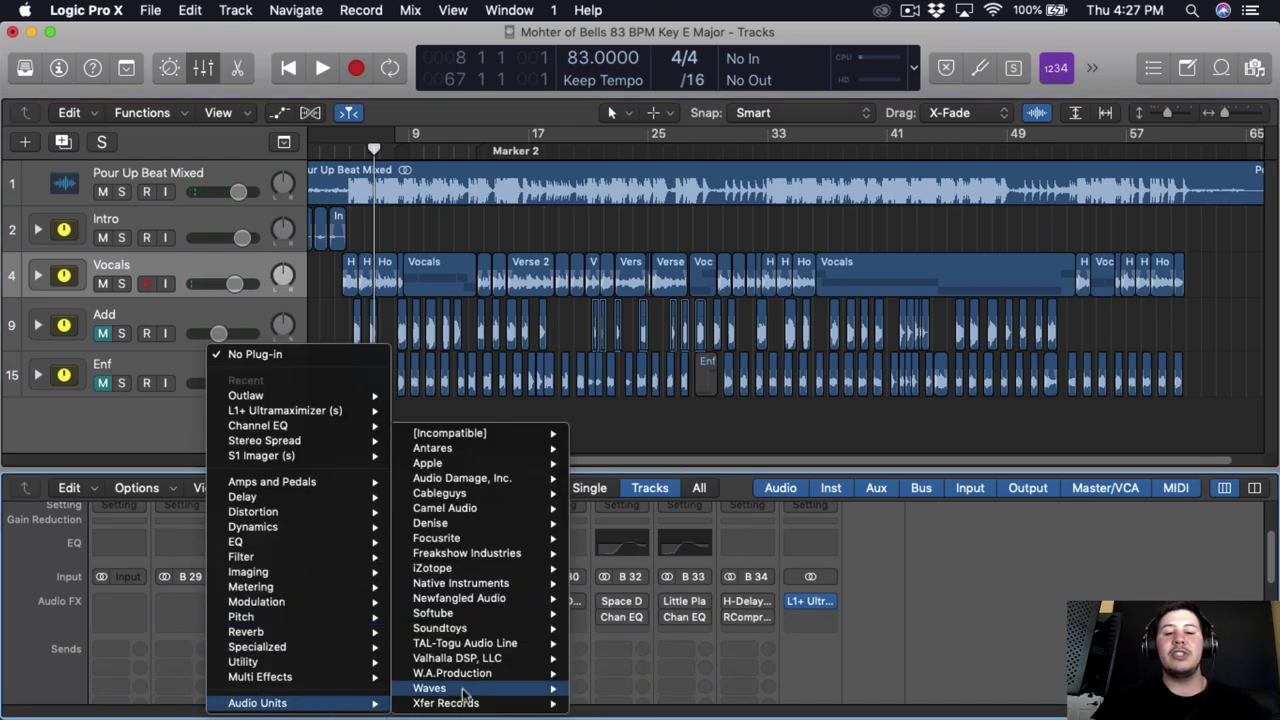
mouse_move(470, 658)
mouse_move(450, 688)
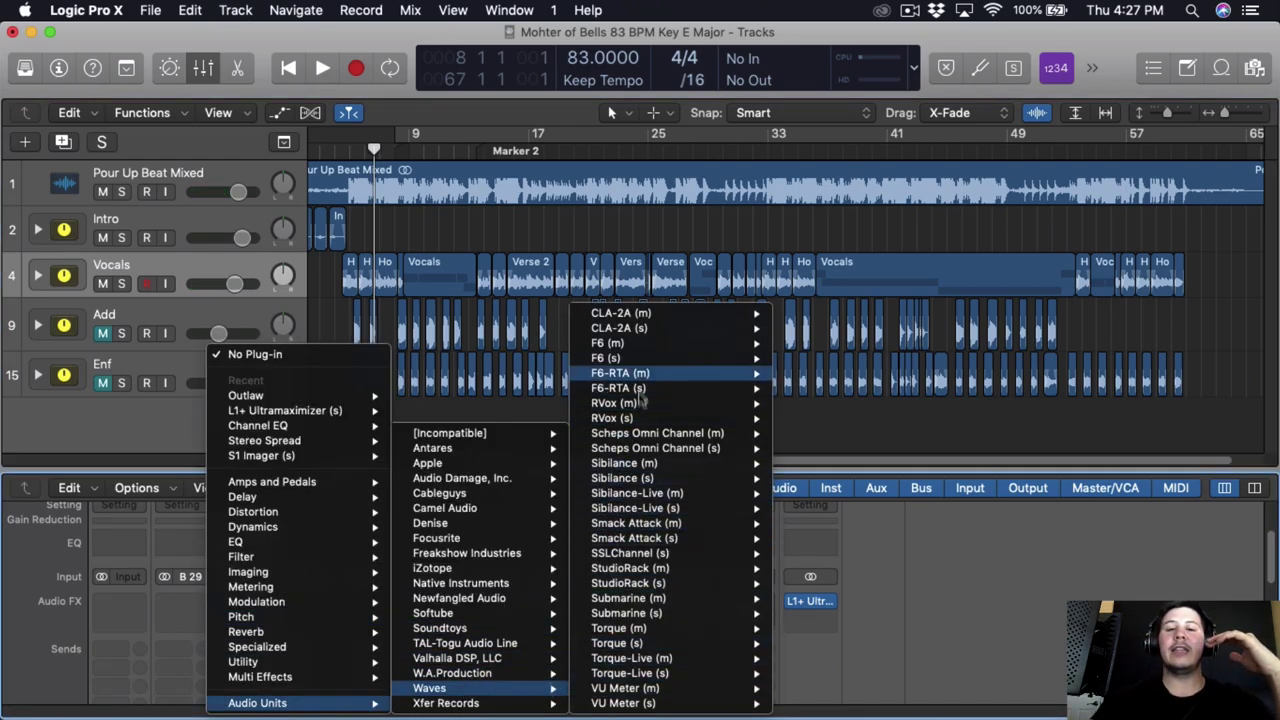
mouse_move(740, 418)
left_click(810, 418)
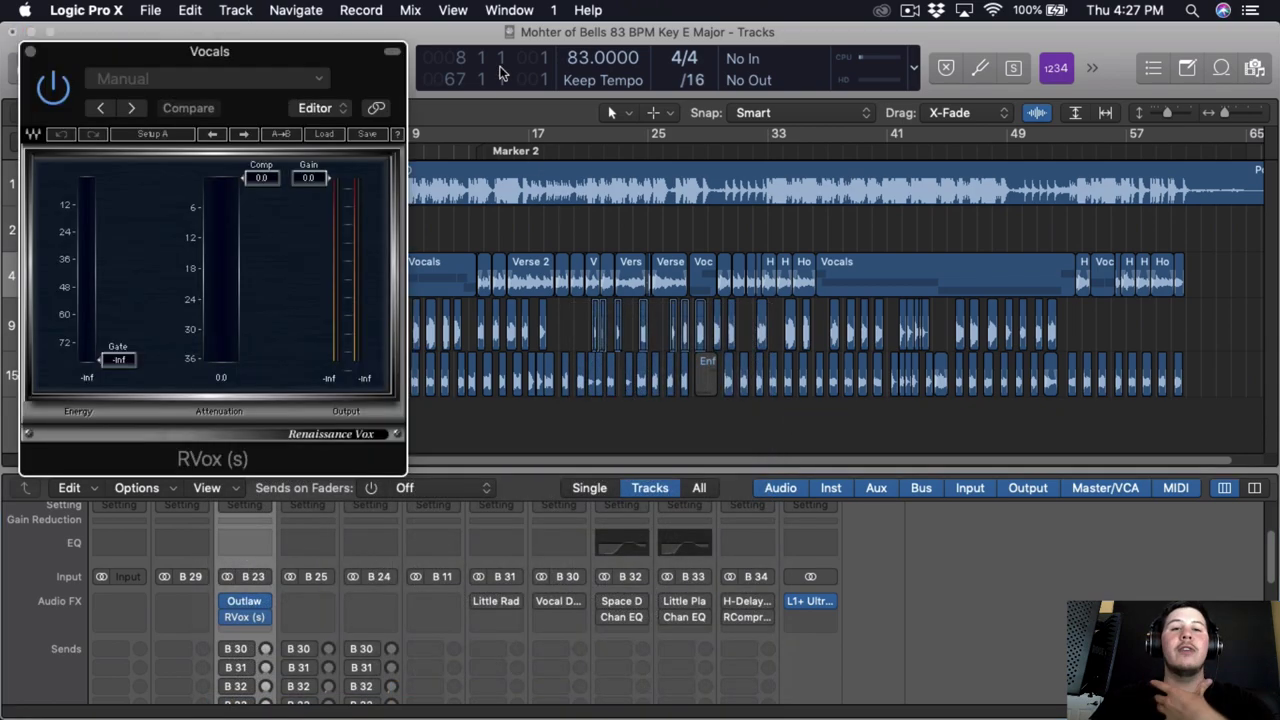
- Set RVox's Comp value to -3.0 while the Vocals play
left_click_drag(350, 65, 783, 113)
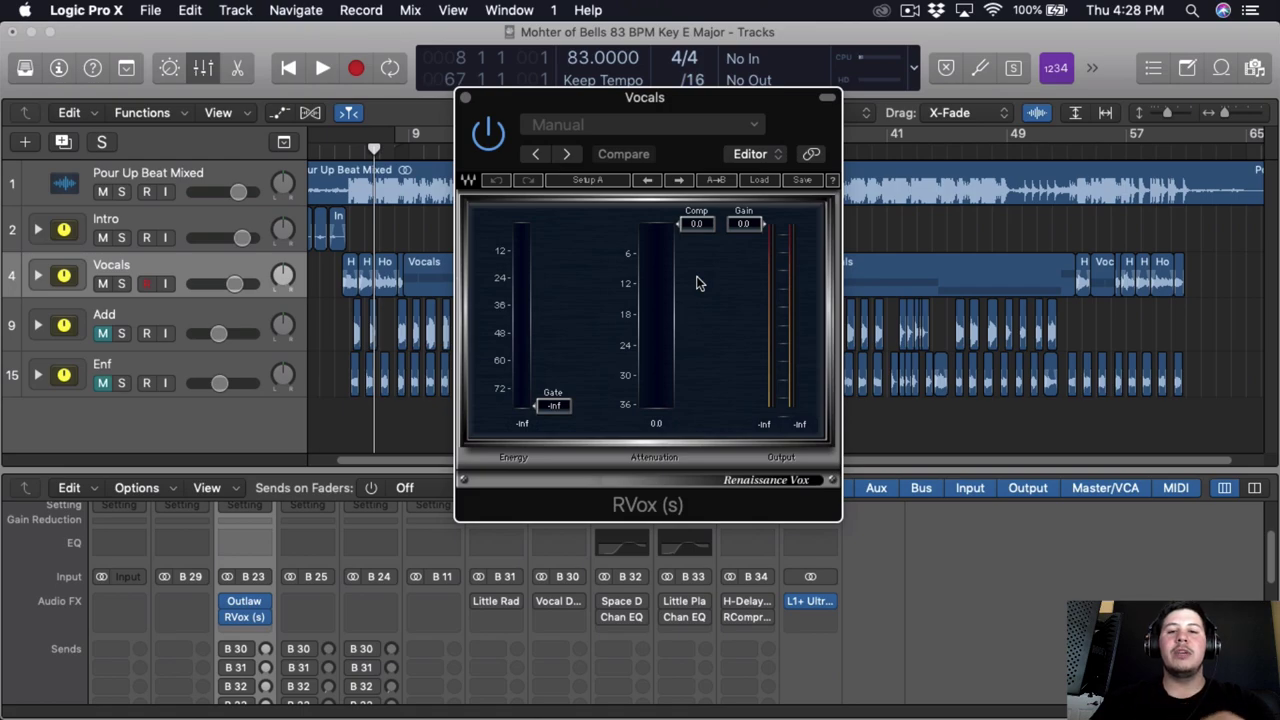
key("space")
left_click_drag(697, 224, 699, 283)
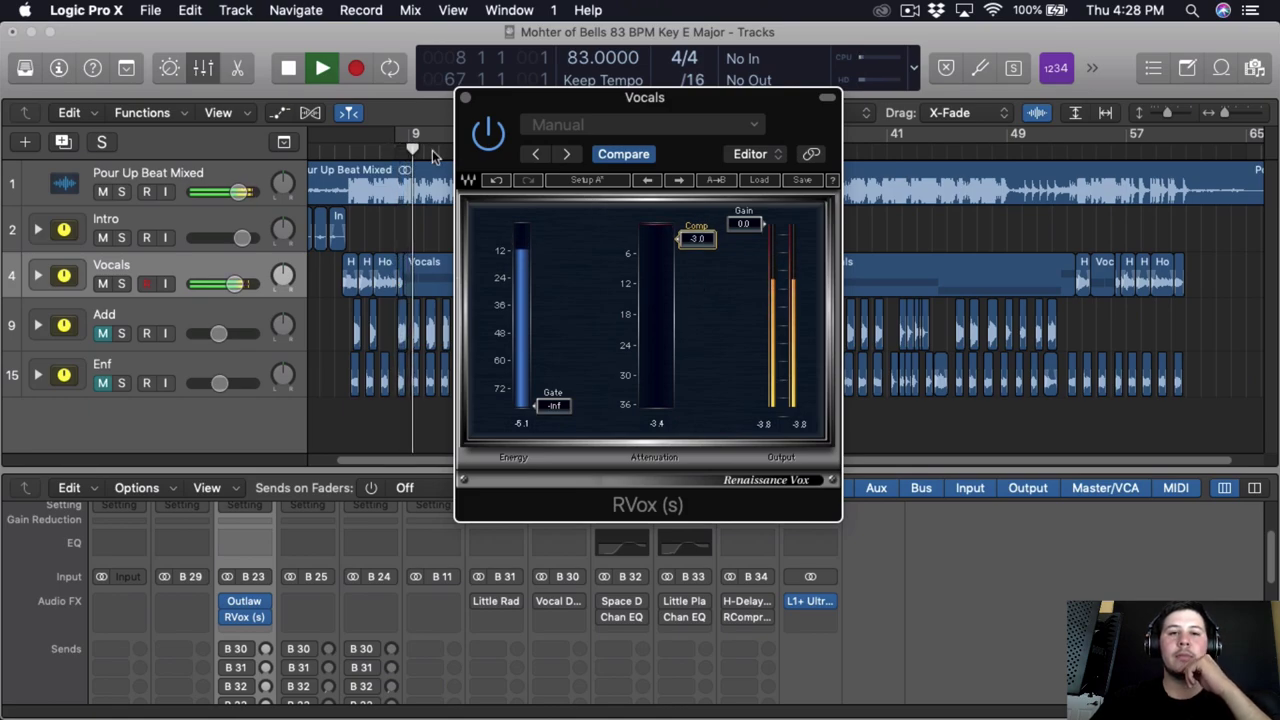
- Turn on cycle playback with a range from 10 3 1 to 34 1 1, stop playback, and close the RVox window
left_click(401, 135)
left_click_drag(401, 135, 322, 135)
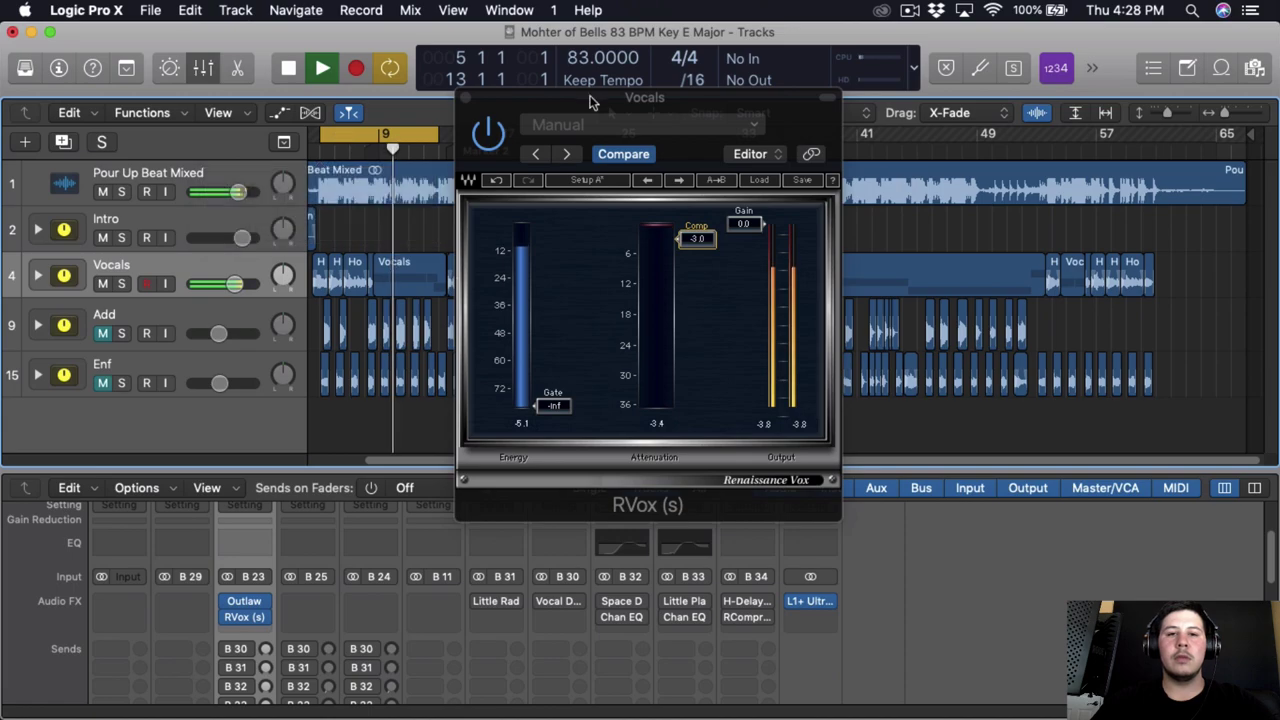
left_click_drag(580, 103, 800, 207)
left_click_drag(412, 130, 750, 134)
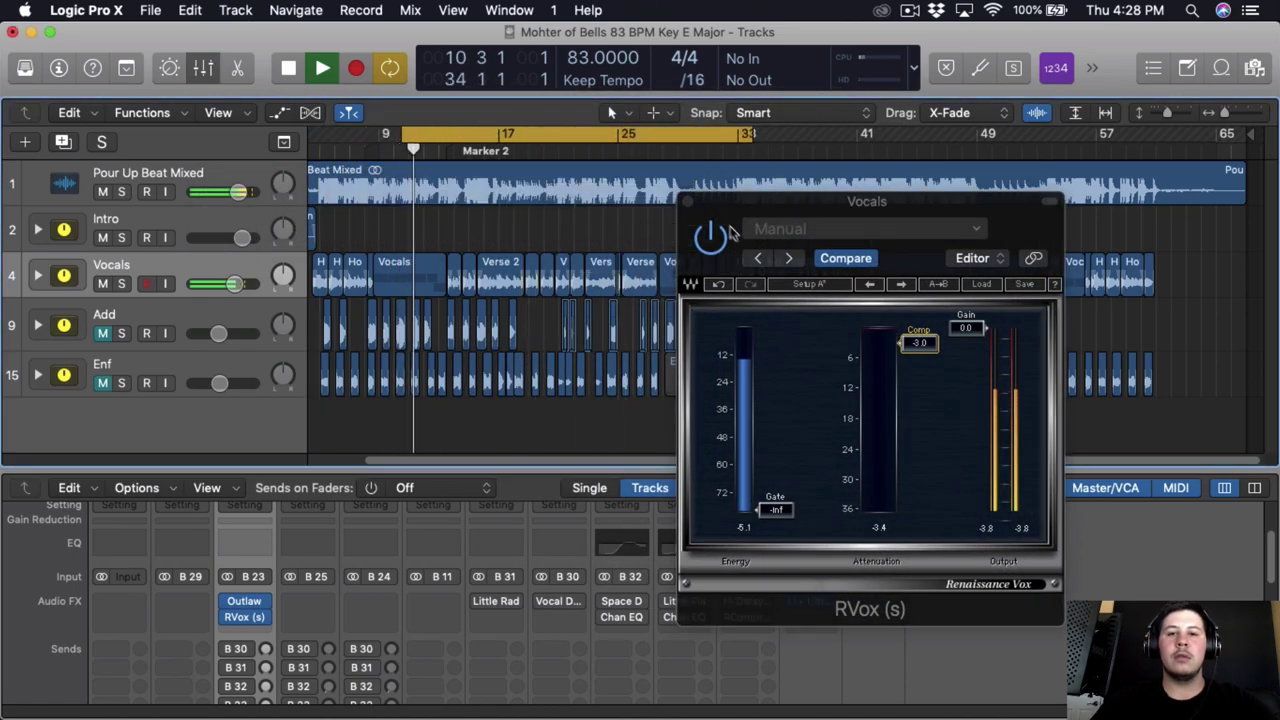
key("space")
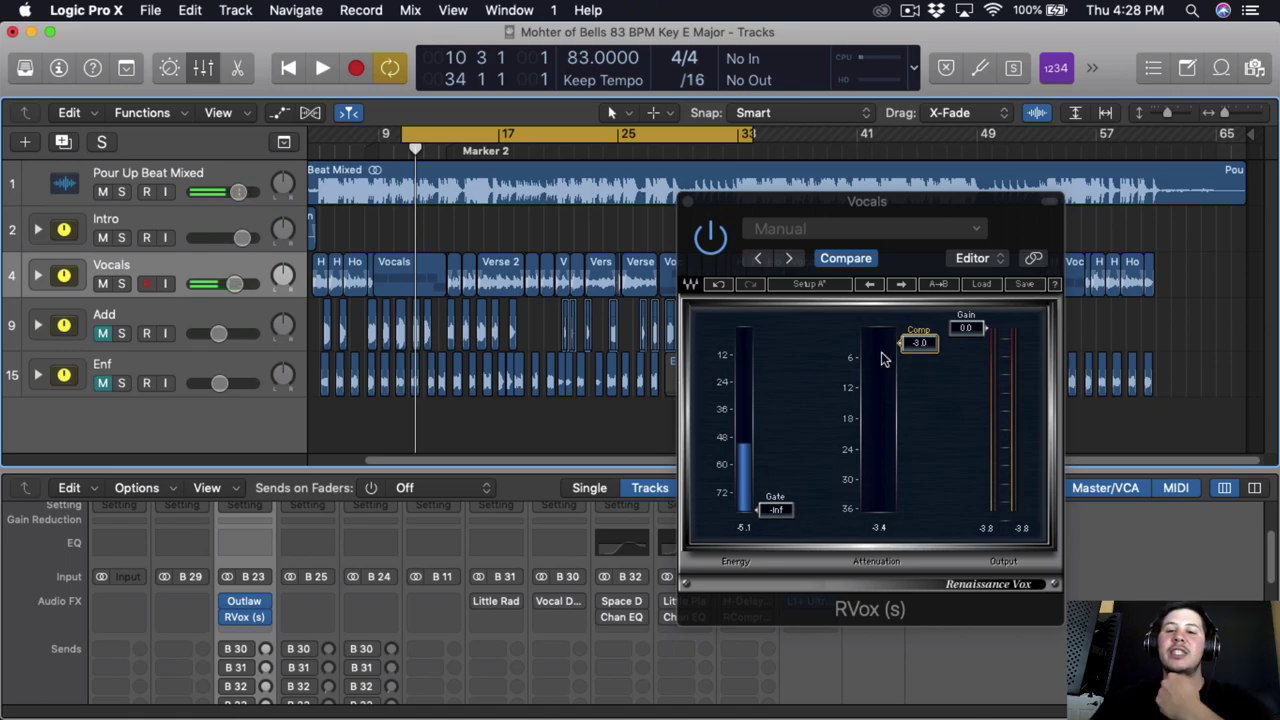
left_click(687, 205)
- Enlarge the mixer area and insert the stereo Waves SSLChannel (s) below RVox on the Vocals channel
scroll(305, 520, "down", 2)
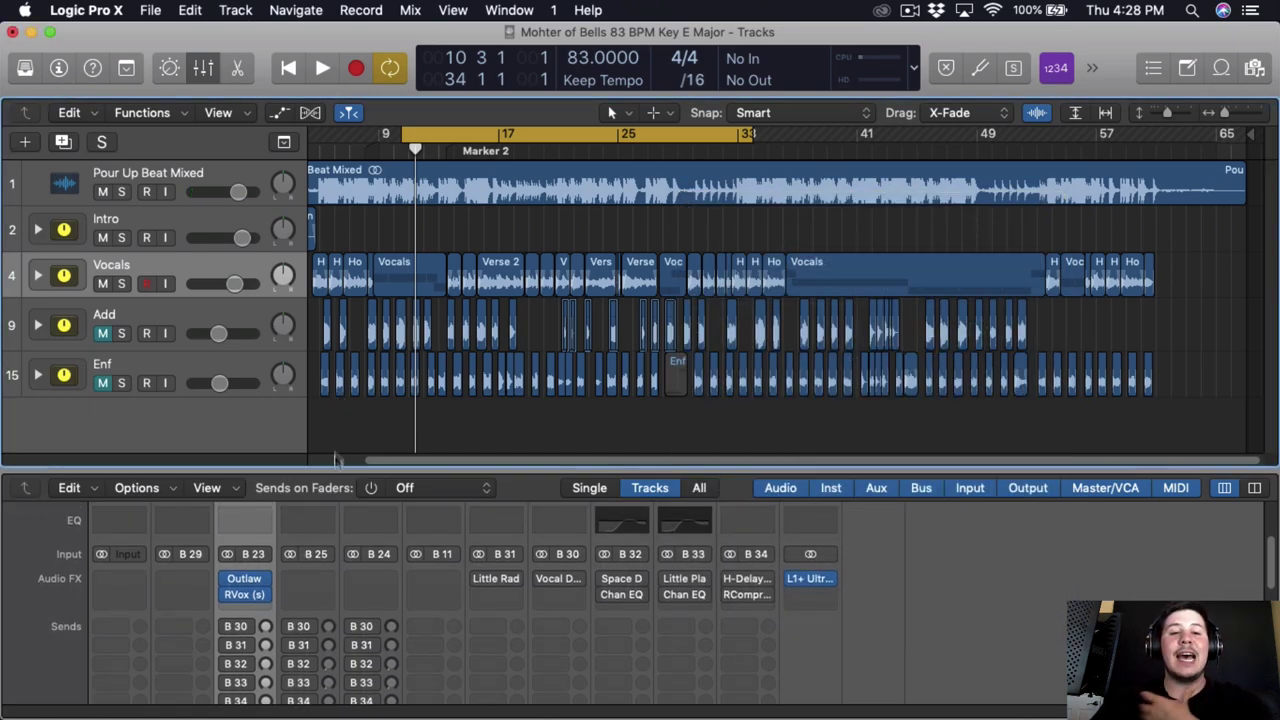
left_click_drag(333, 468, 343, 383)
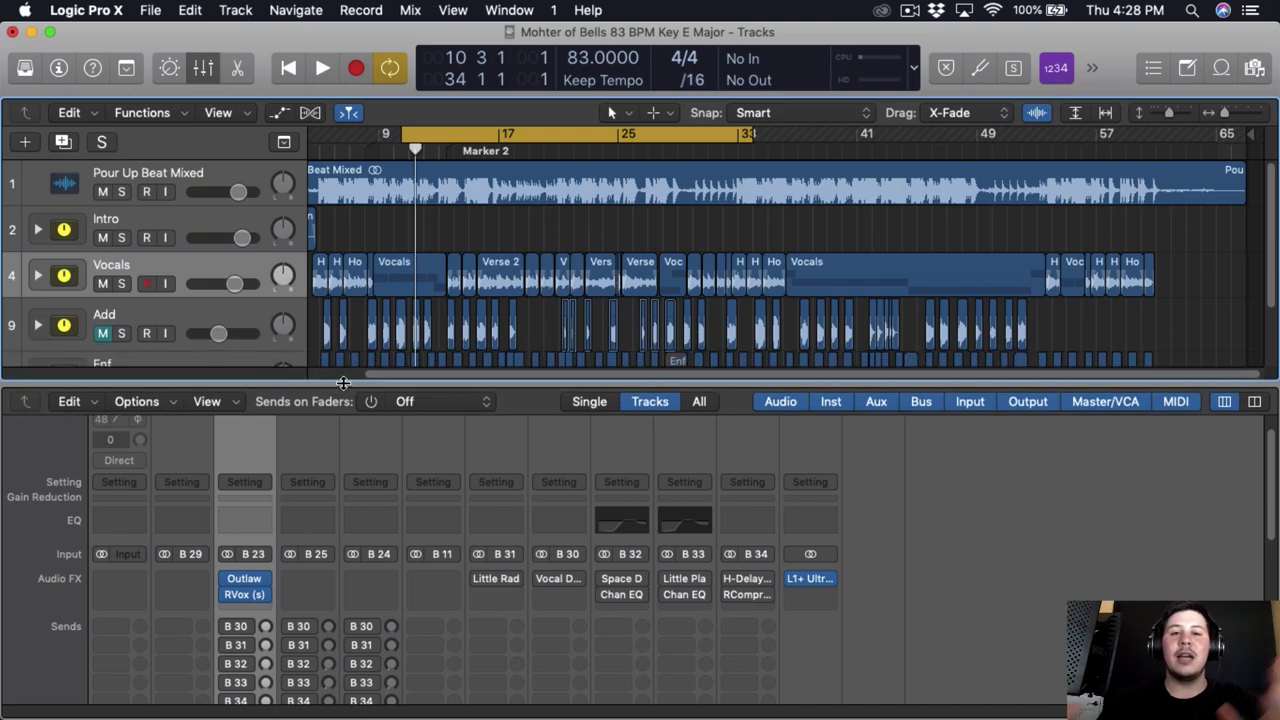
scroll(150, 645, "down", 2)
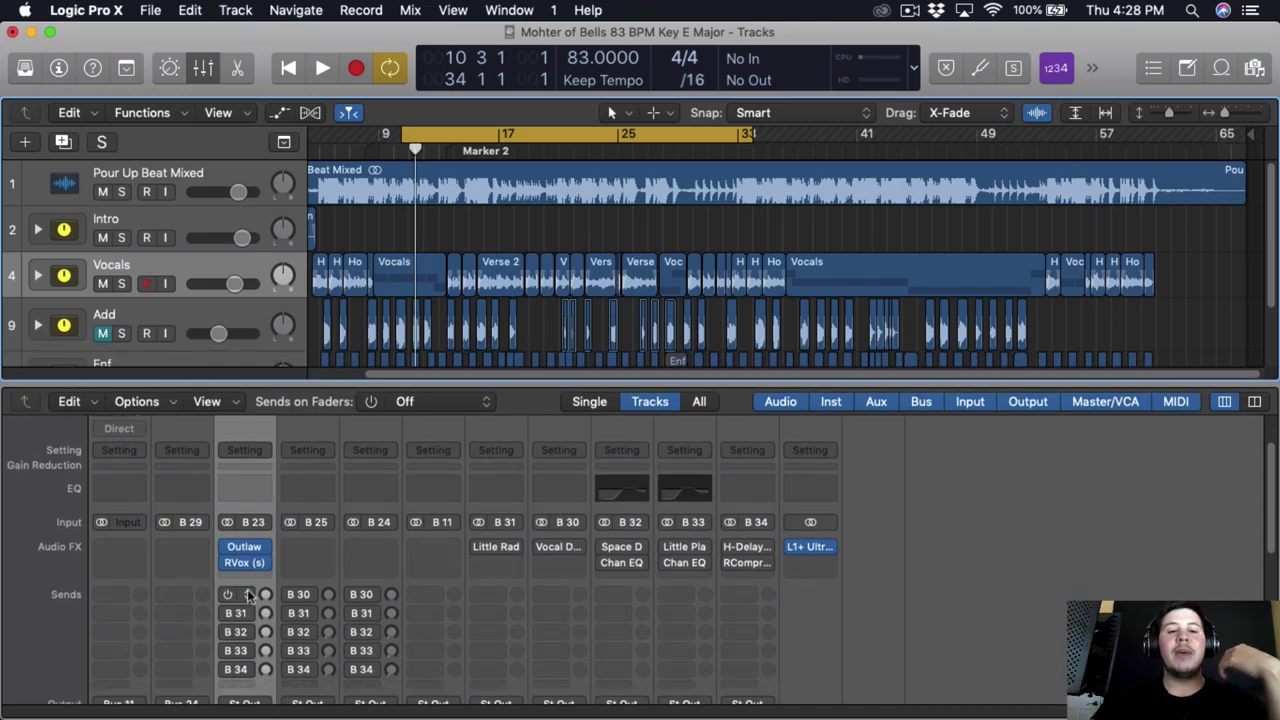
left_click(244, 578)
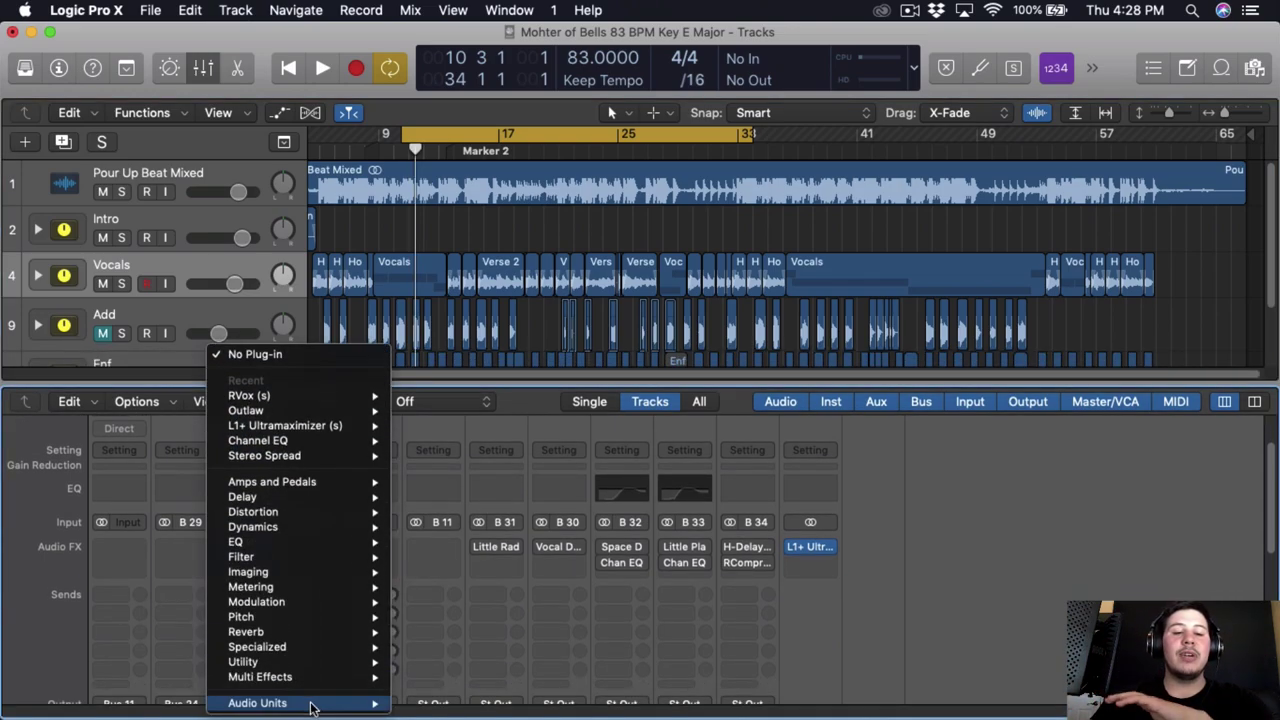
mouse_move(280, 703)
mouse_move(470, 688)
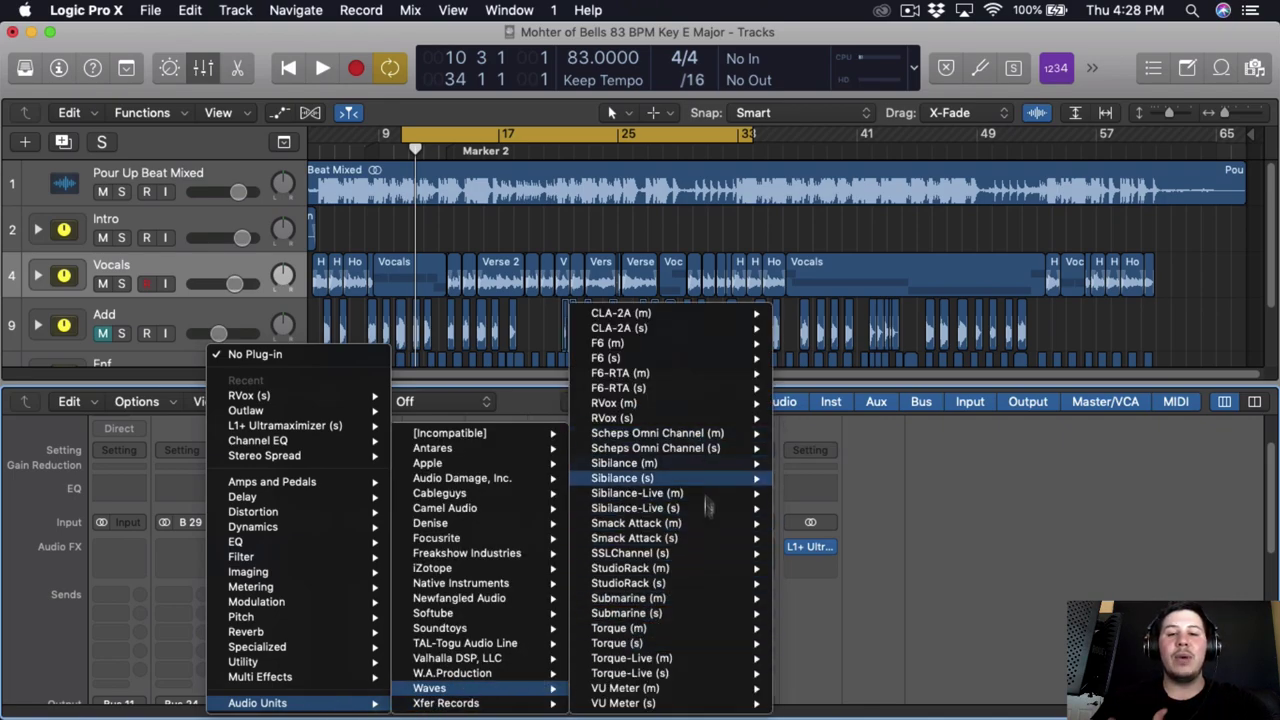
mouse_move(740, 553)
left_click(811, 553)
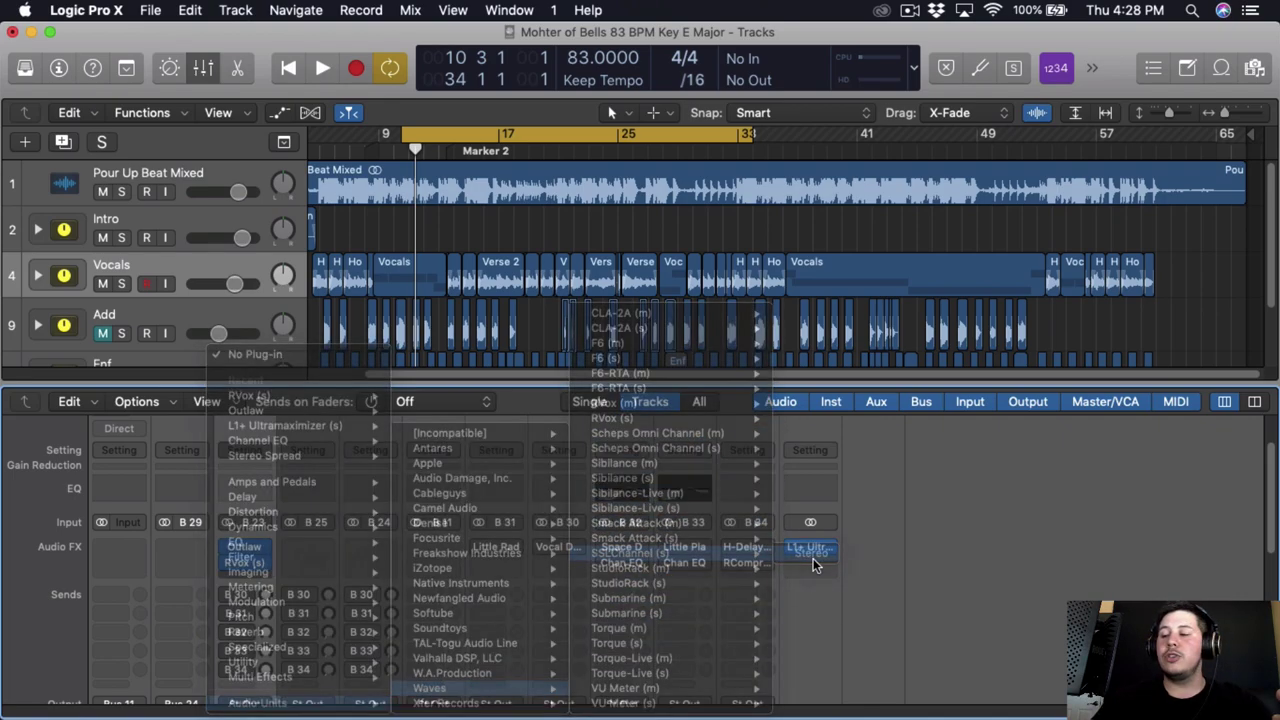
- Engage the SSL channel's high-pass filter during playback and tune it to slightly above 120 Hz
left_click_drag(157, 52, 636, 16)
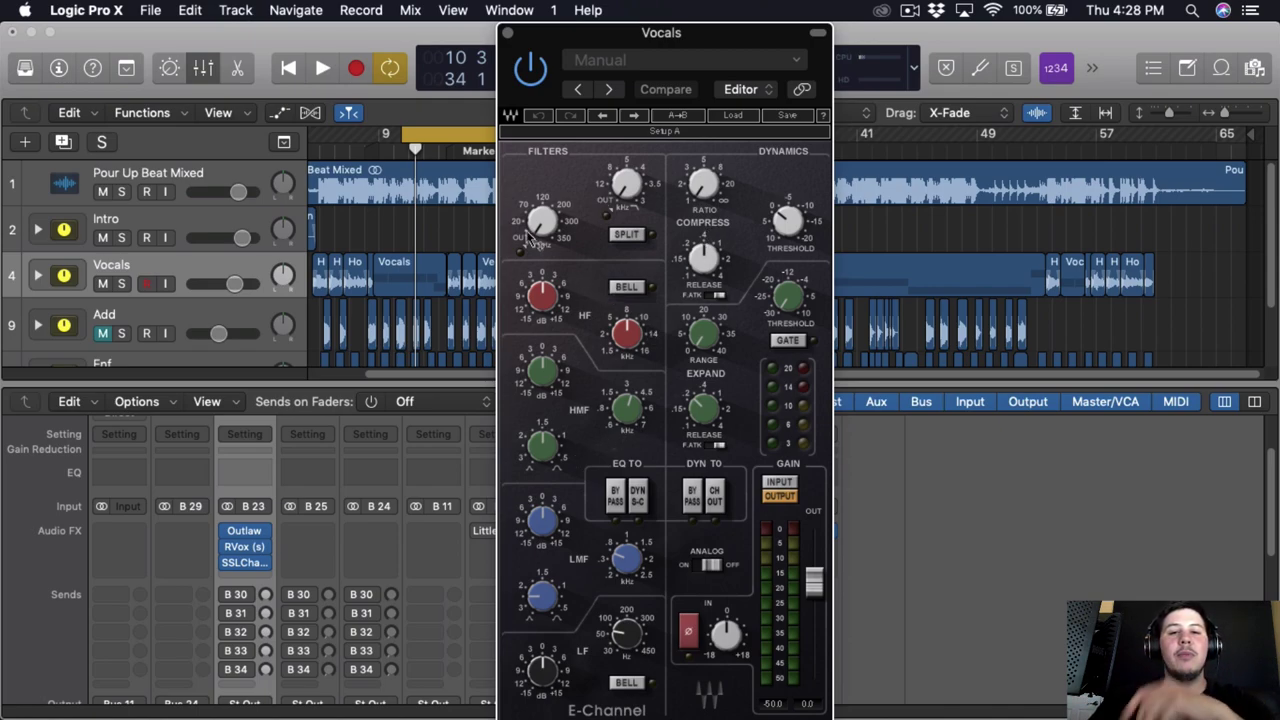
key("space")
scroll(545, 233, "up", 3)
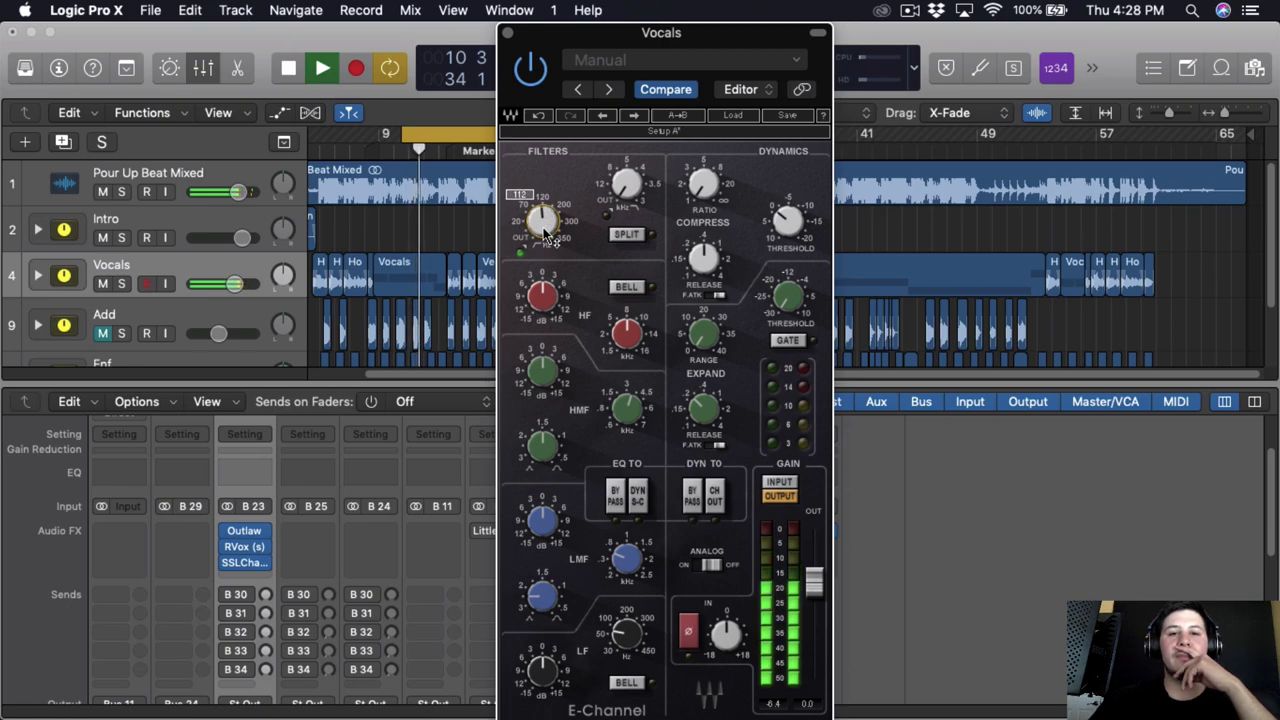
scroll(545, 233, "up", 2)
scroll(545, 233, "down", 3)
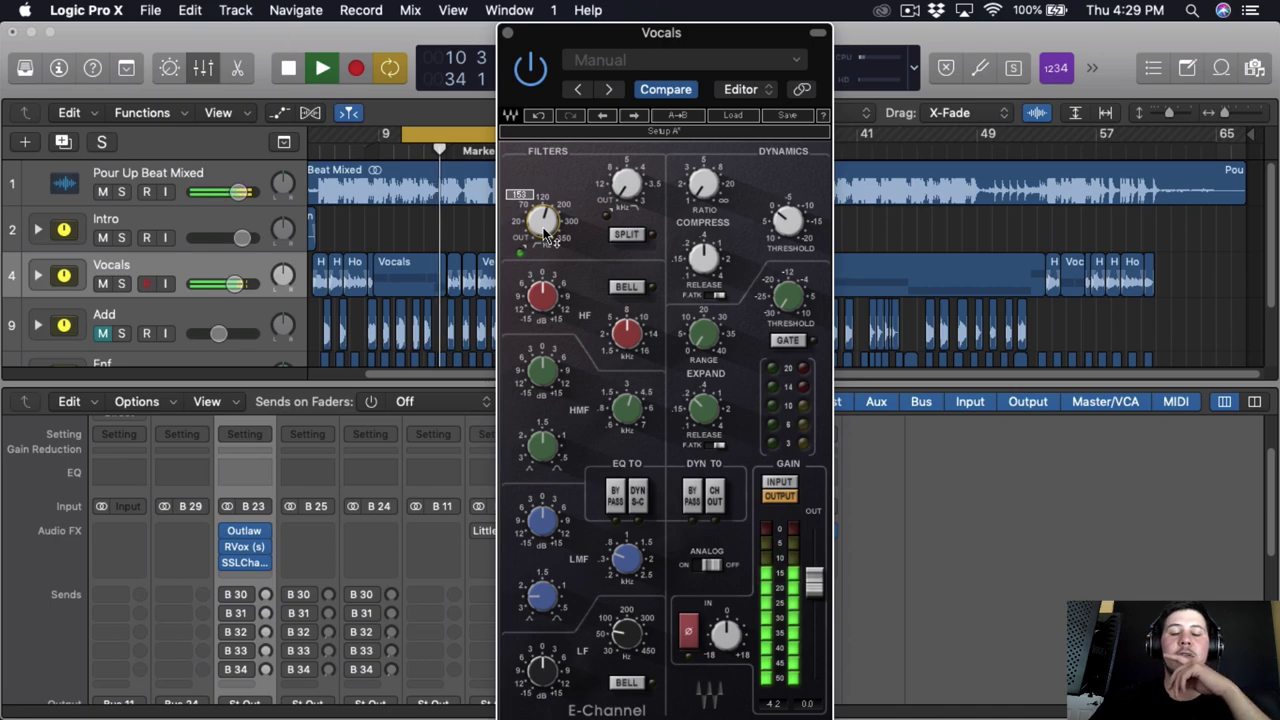
scroll(545, 233, "down", 1)
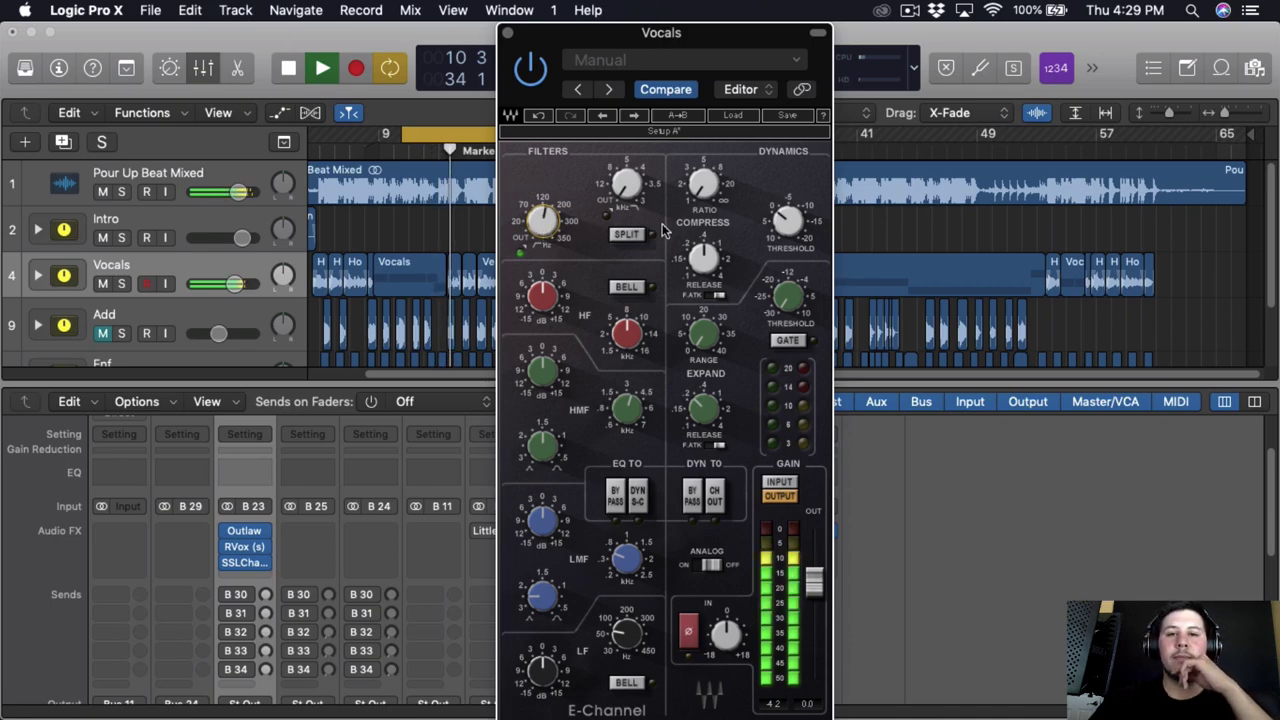
- Set the SSL channel's compressor to a ratio of 2.0, a release of 0.14 and a threshold of about -5.5 during playback
mouse_move(704, 186)
mouse_move(560, 235)
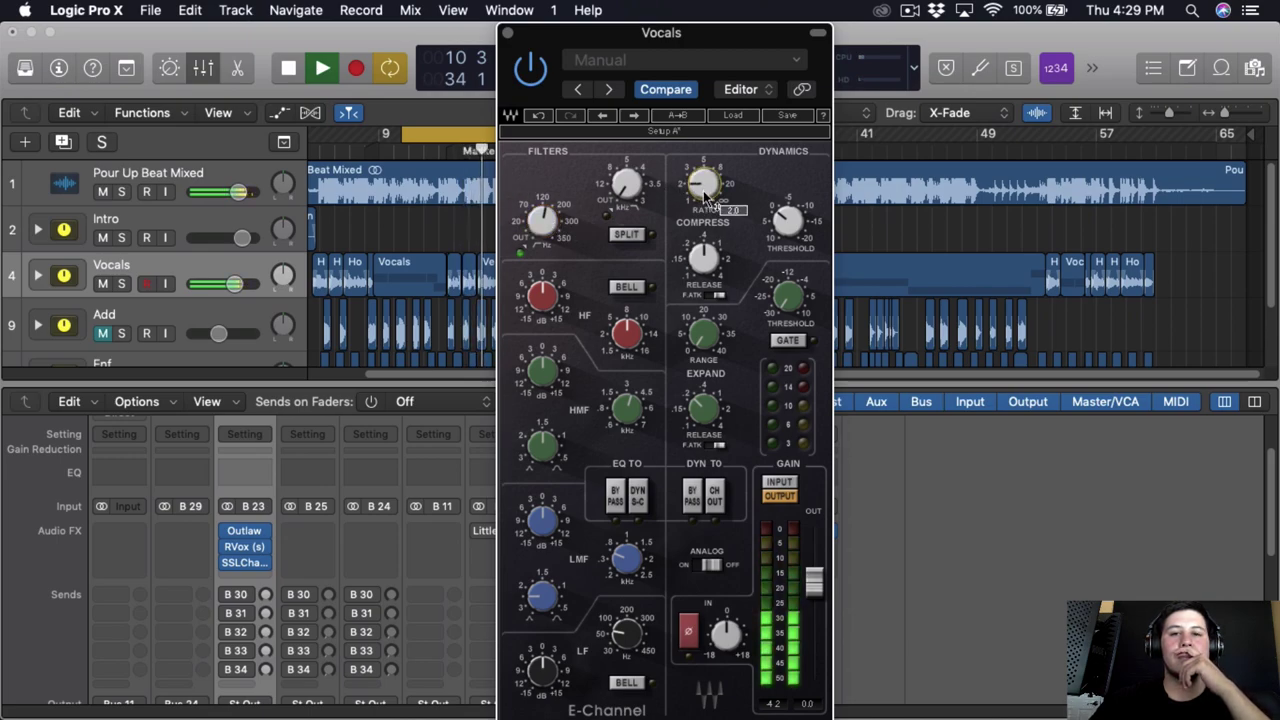
mouse_move(741, 264)
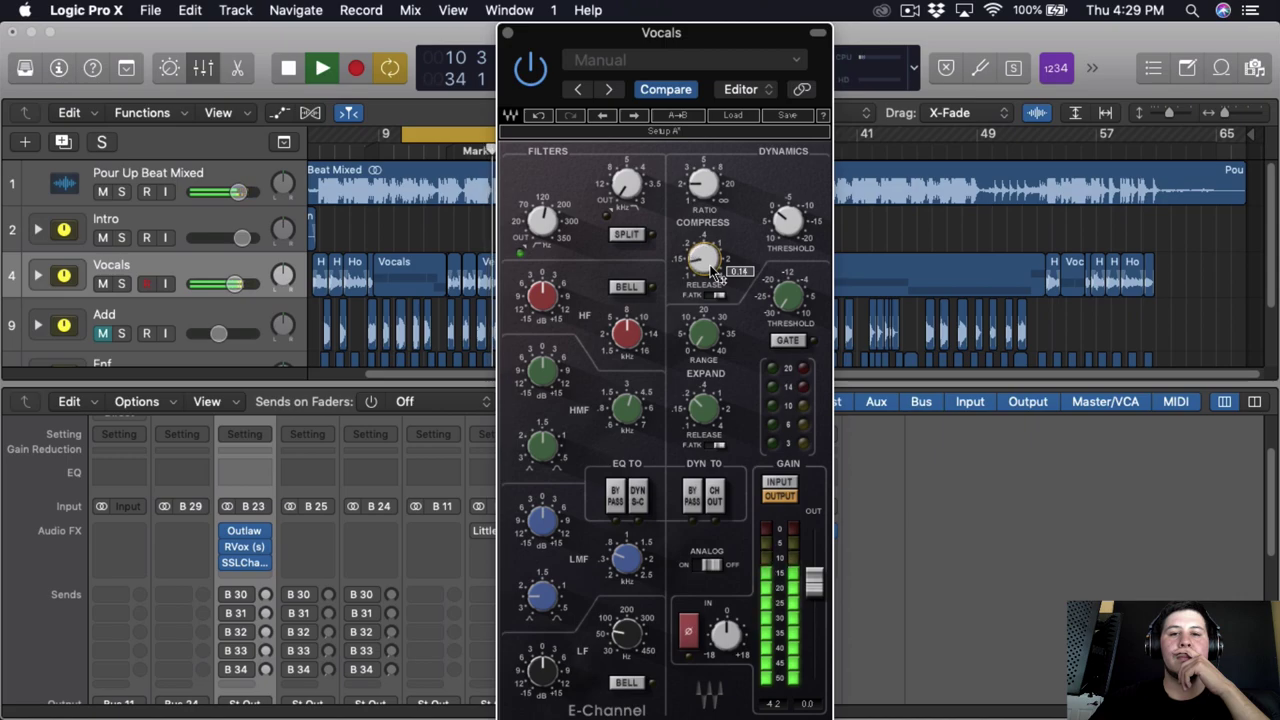
mouse_move(805, 243)
scroll(805, 243, "down", 3)
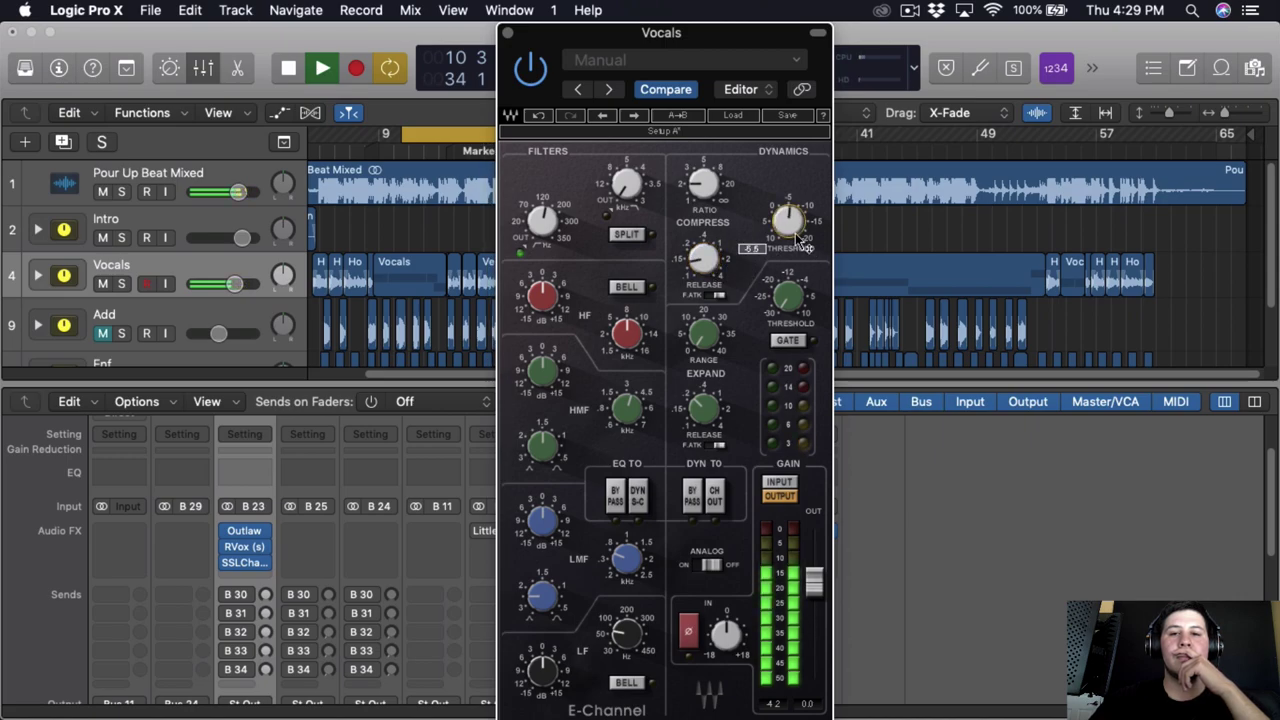
- Boost the SSL channel's HF band by 3.0 dB near 16 kHz and cut its LMF band by 1.6 dB at 0.46 kHz
mouse_move(557, 313)
scroll(557, 313, "up", 5)
scroll(557, 313, "down", 5)
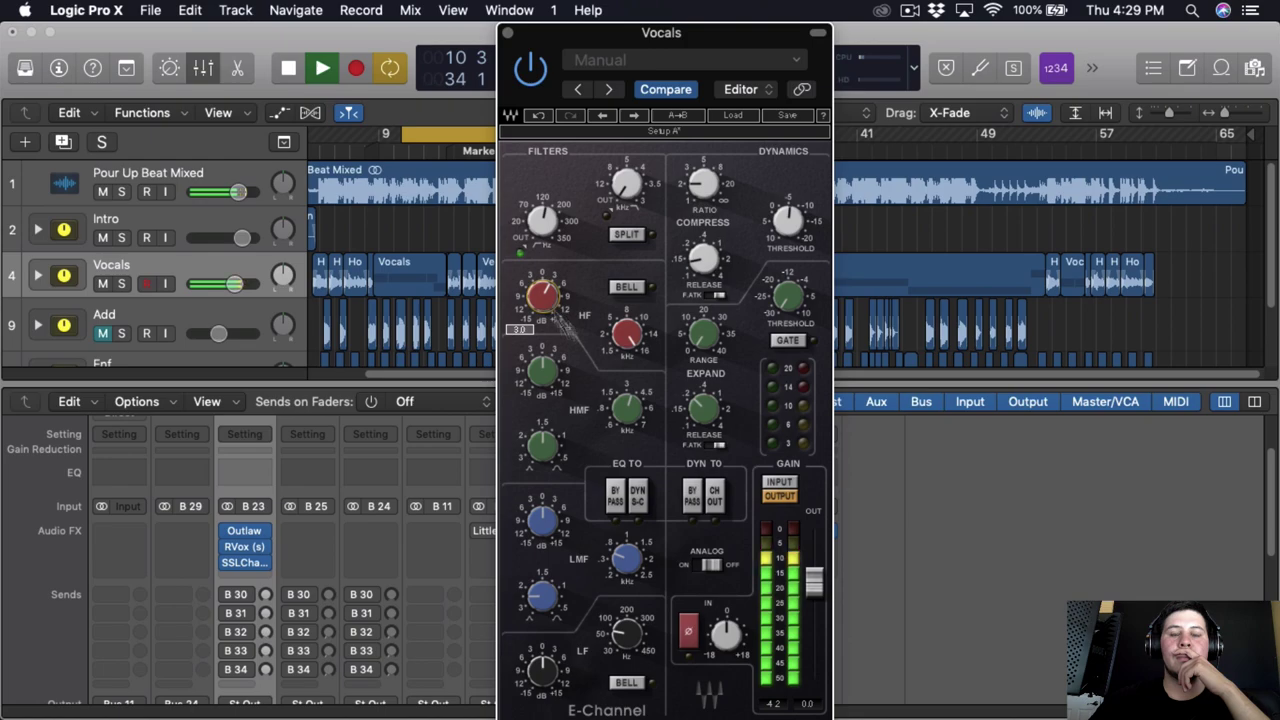
mouse_move(626, 558)
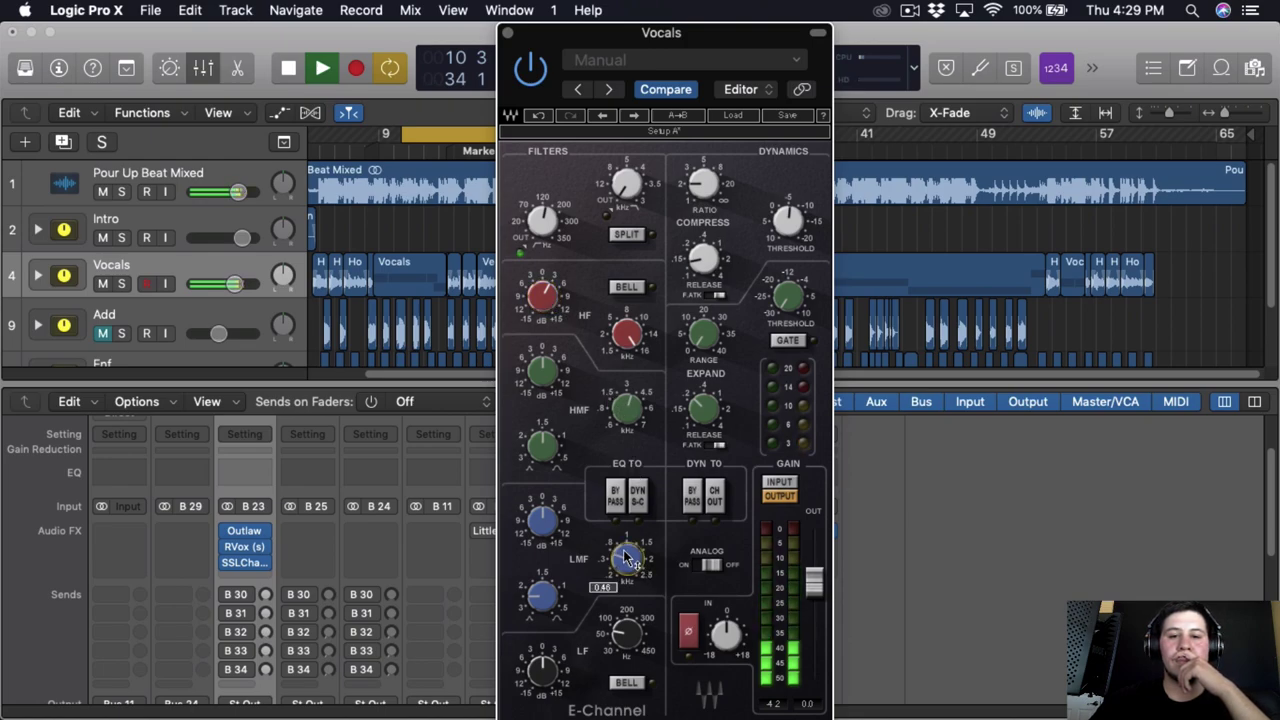
mouse_move(545, 535)
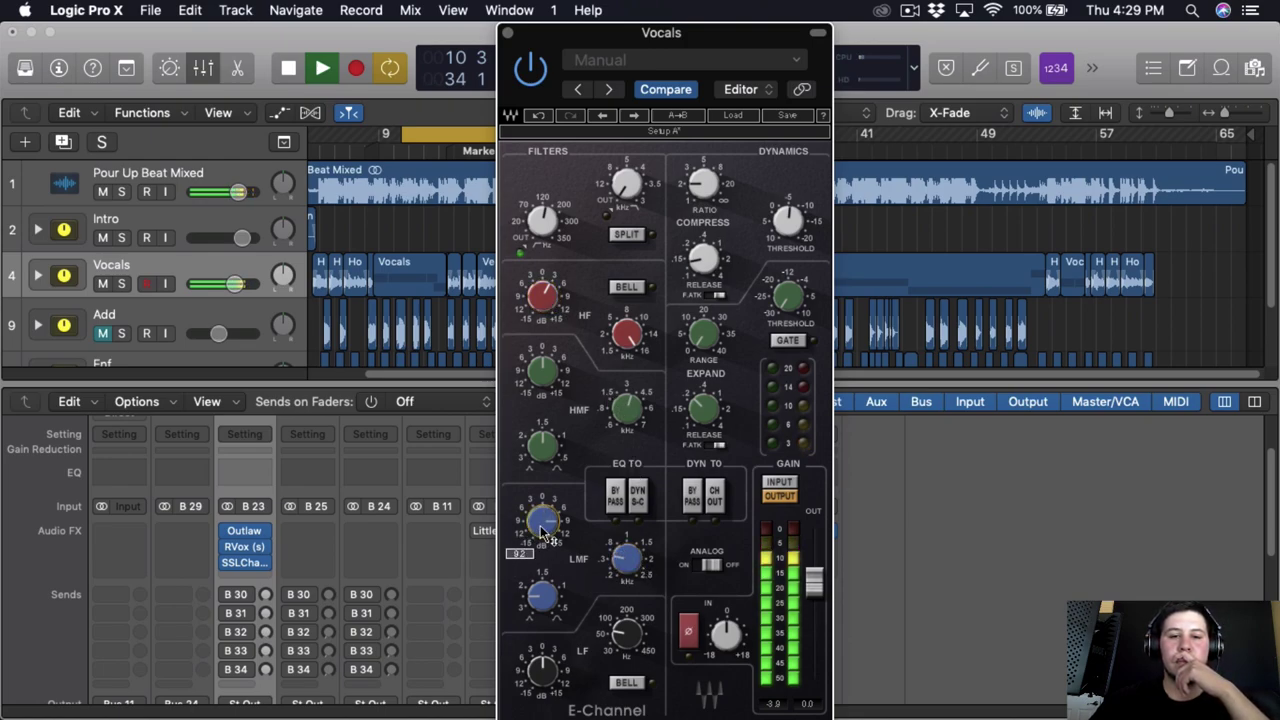
scroll(545, 535, "down", 5)
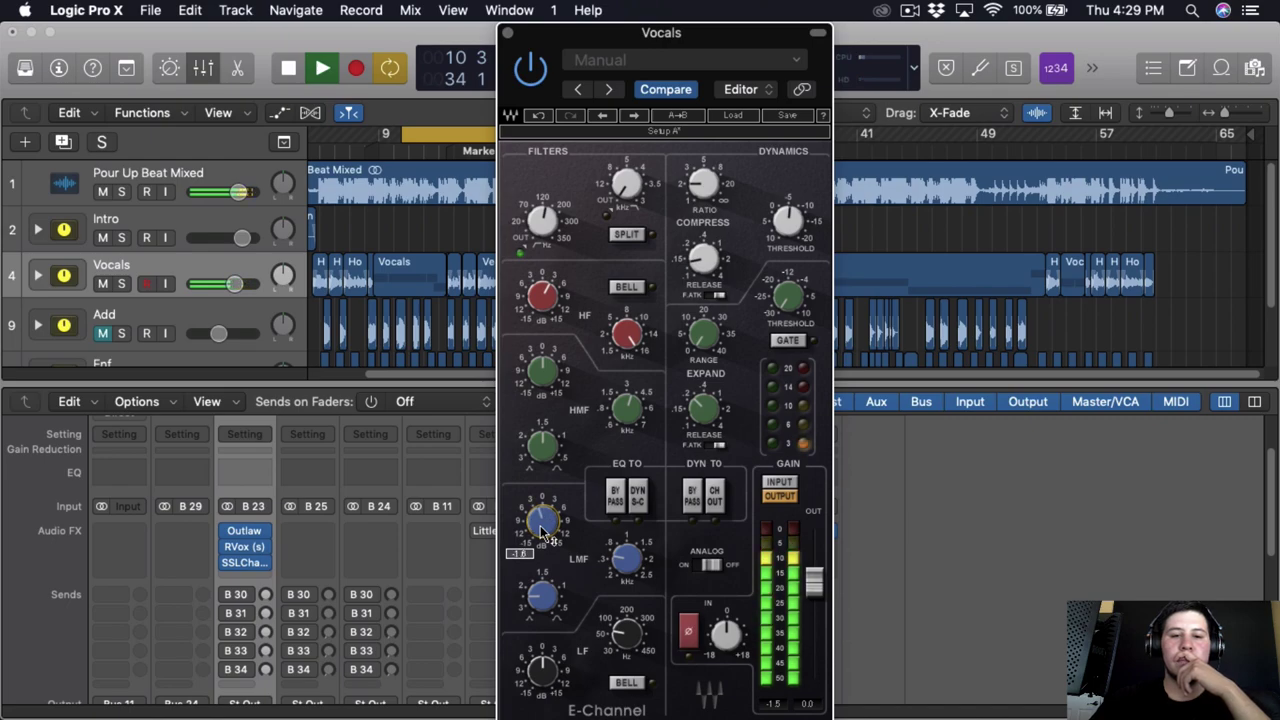
- Toggle the SSL channel's analog modelling, then stop playback and close the plug-in window
left_click(711, 566)
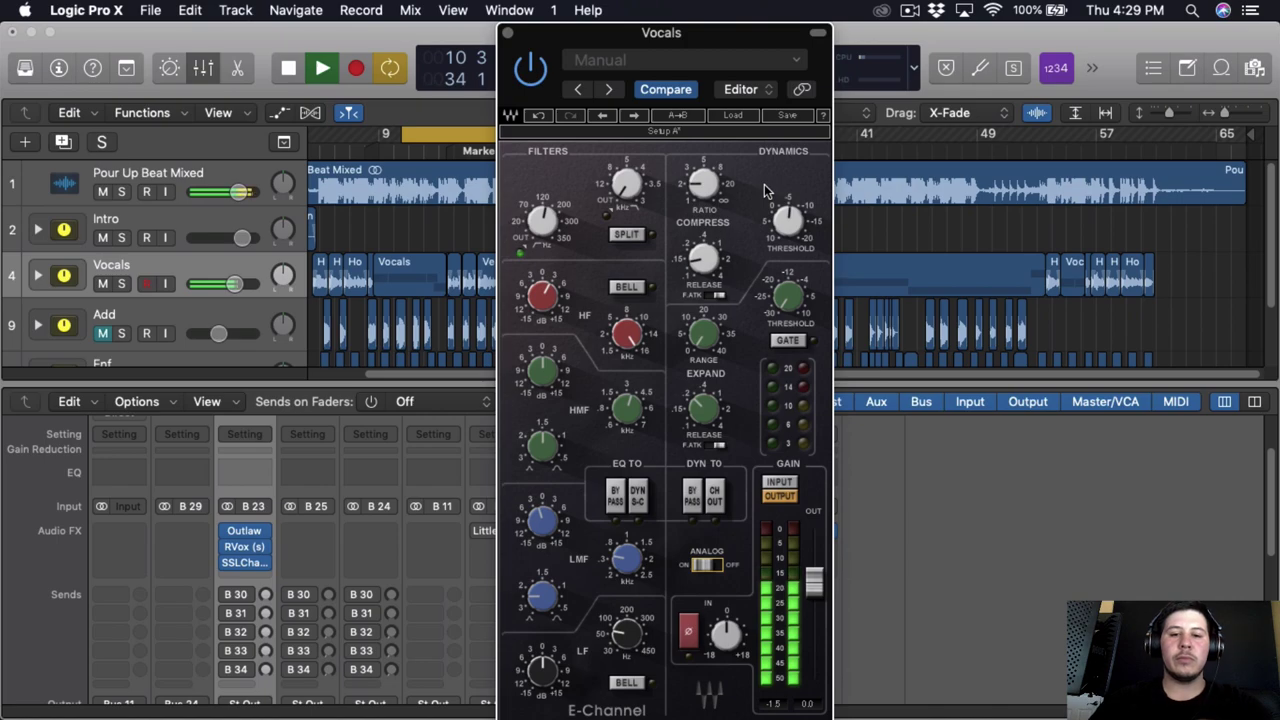
key("space")
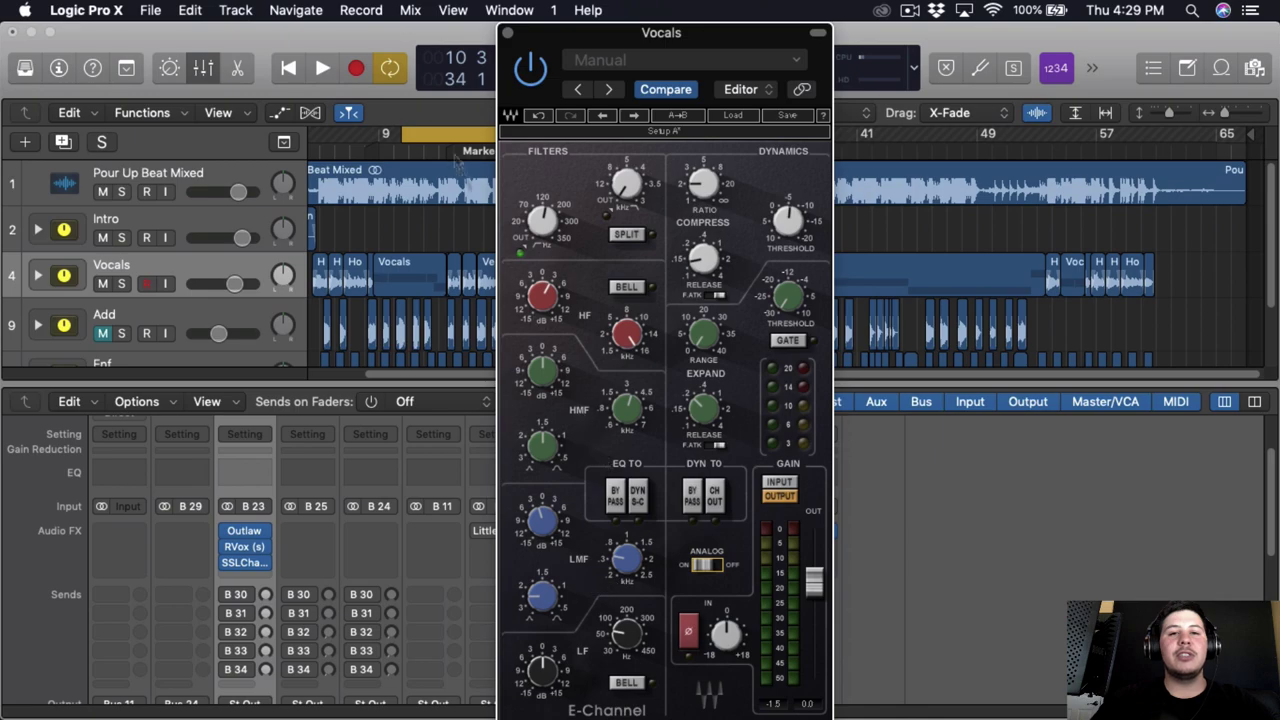
left_click(508, 33)
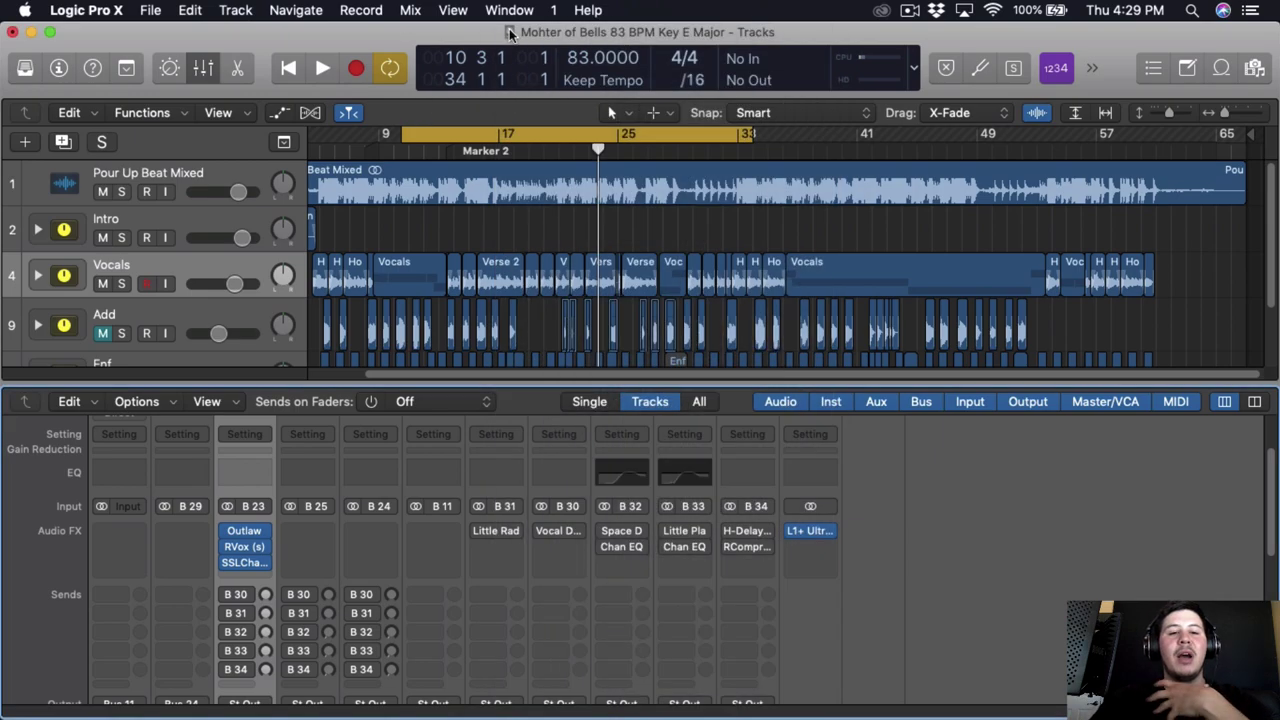
- Insert the Vintage Tube EQ below SSLChannel on the Vocals channel
left_click(250, 580)
mouse_move(300, 703)
mouse_move(323, 541)
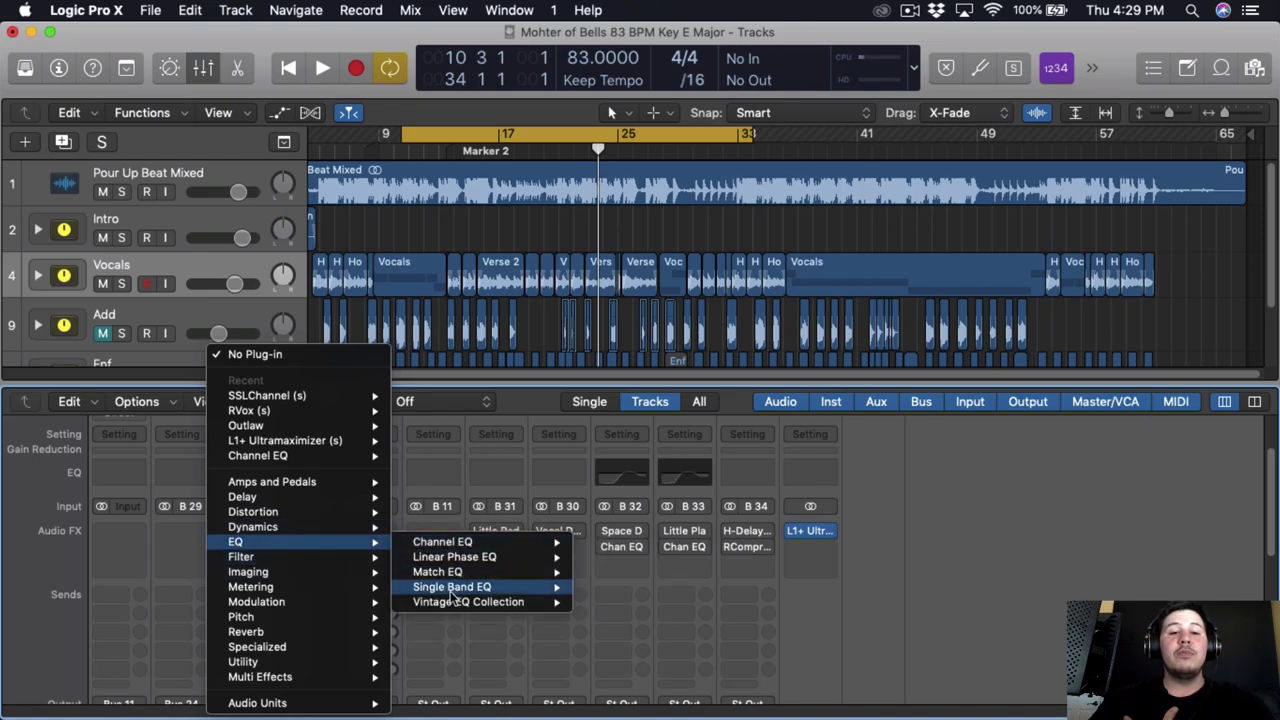
mouse_move(565, 605)
mouse_move(640, 632)
left_click(750, 633)
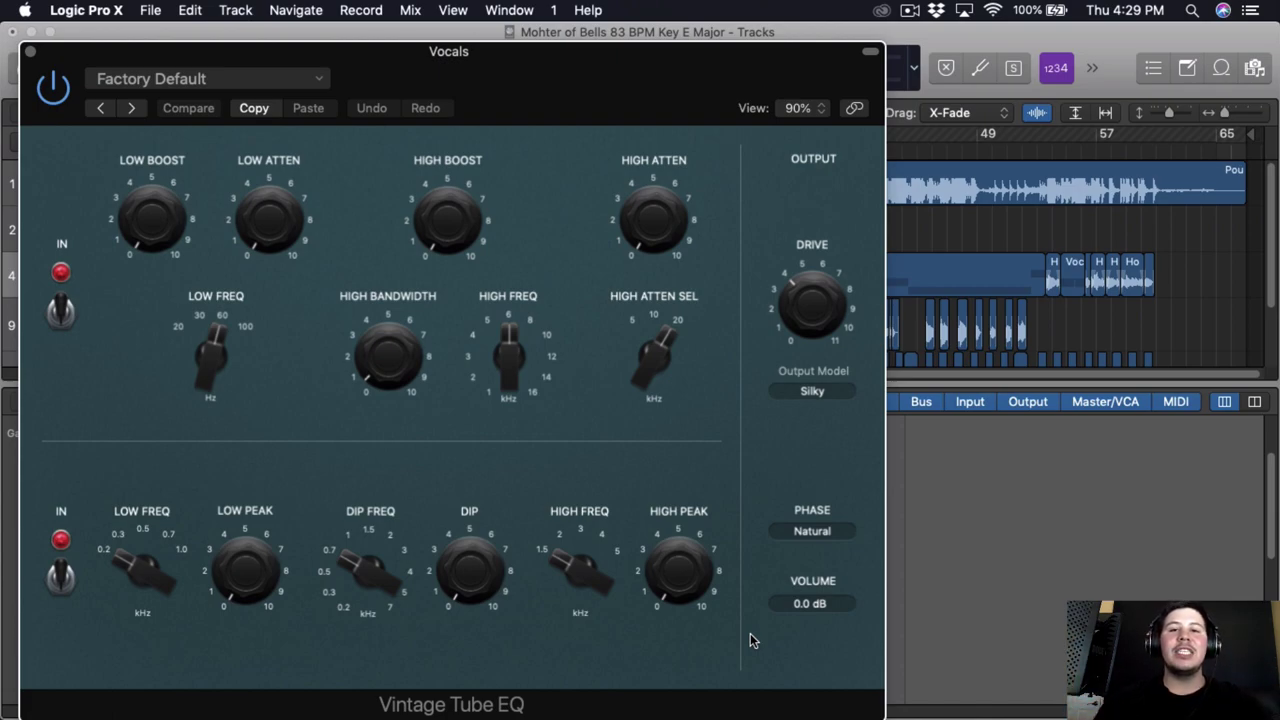
- Set the Vintage Tube EQ's upper-section High Freq to 12 kHz and its High Boost to 2.5
mouse_move(420, 243)
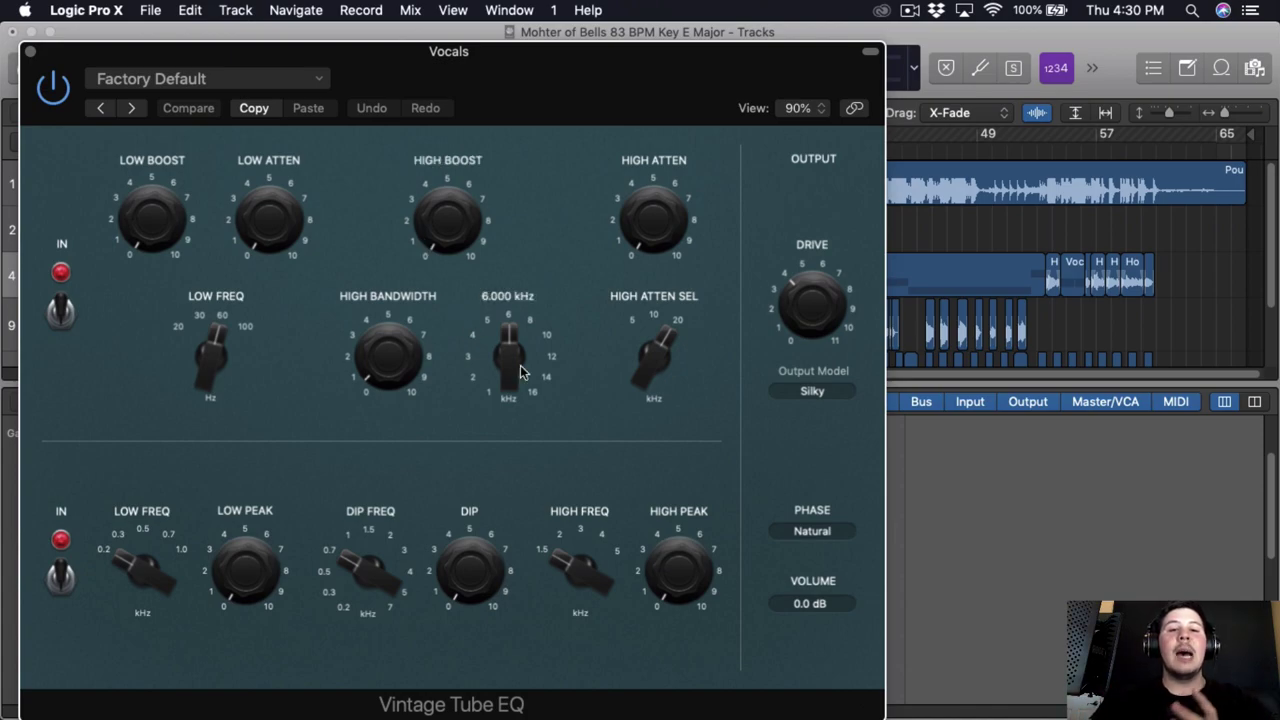
scroll(520, 365, "up", 5)
scroll(521, 365, "down", 1)
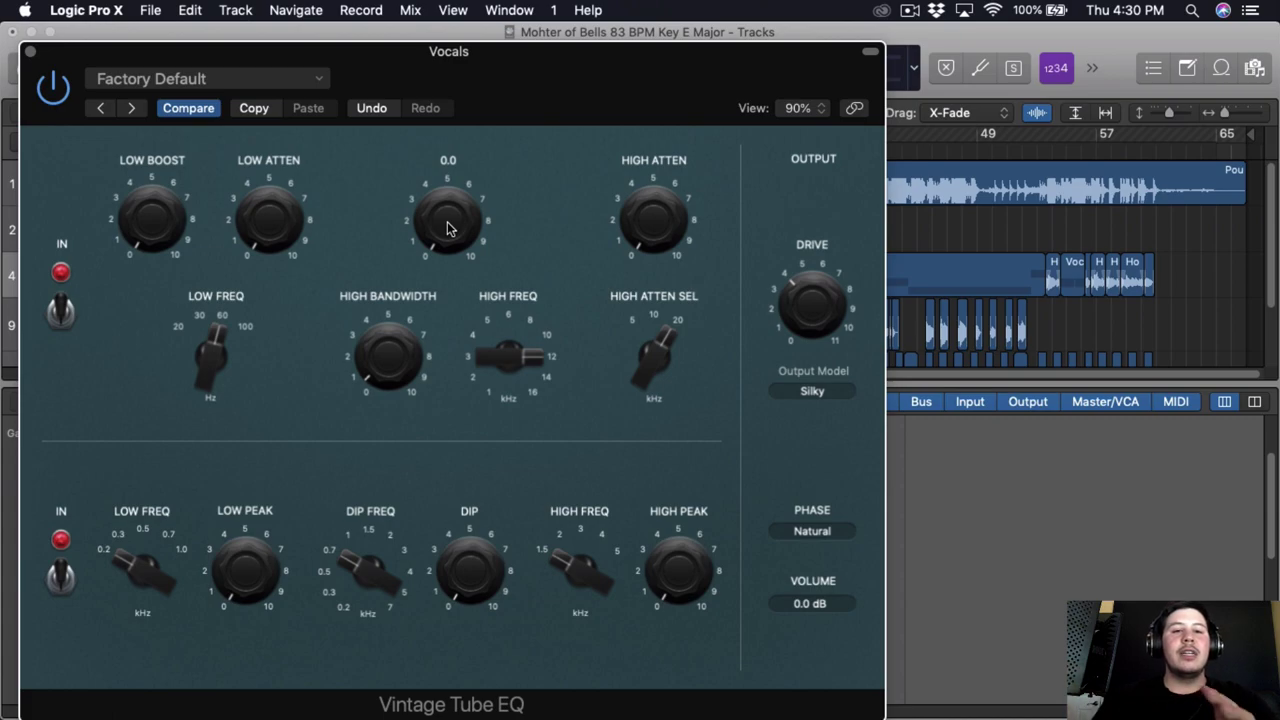
scroll(447, 228, "up", 10)
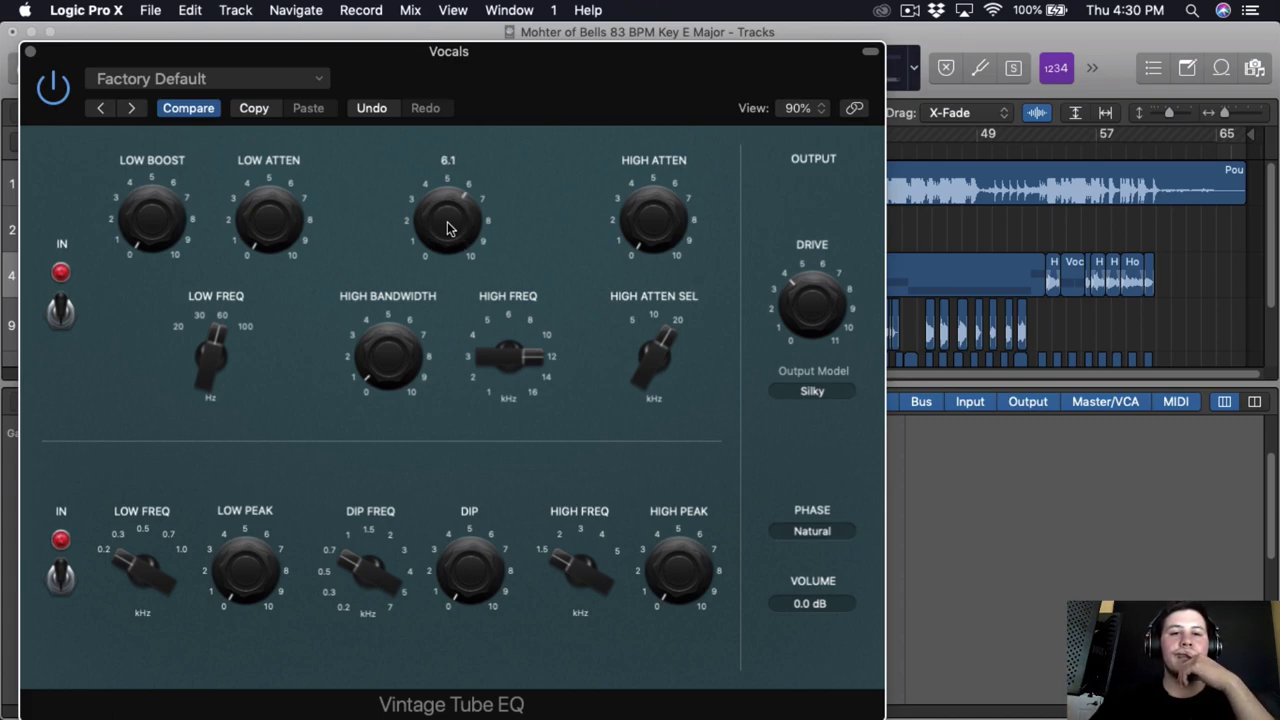
scroll(447, 228, "up", 3)
scroll(441, 220, "down", 3)
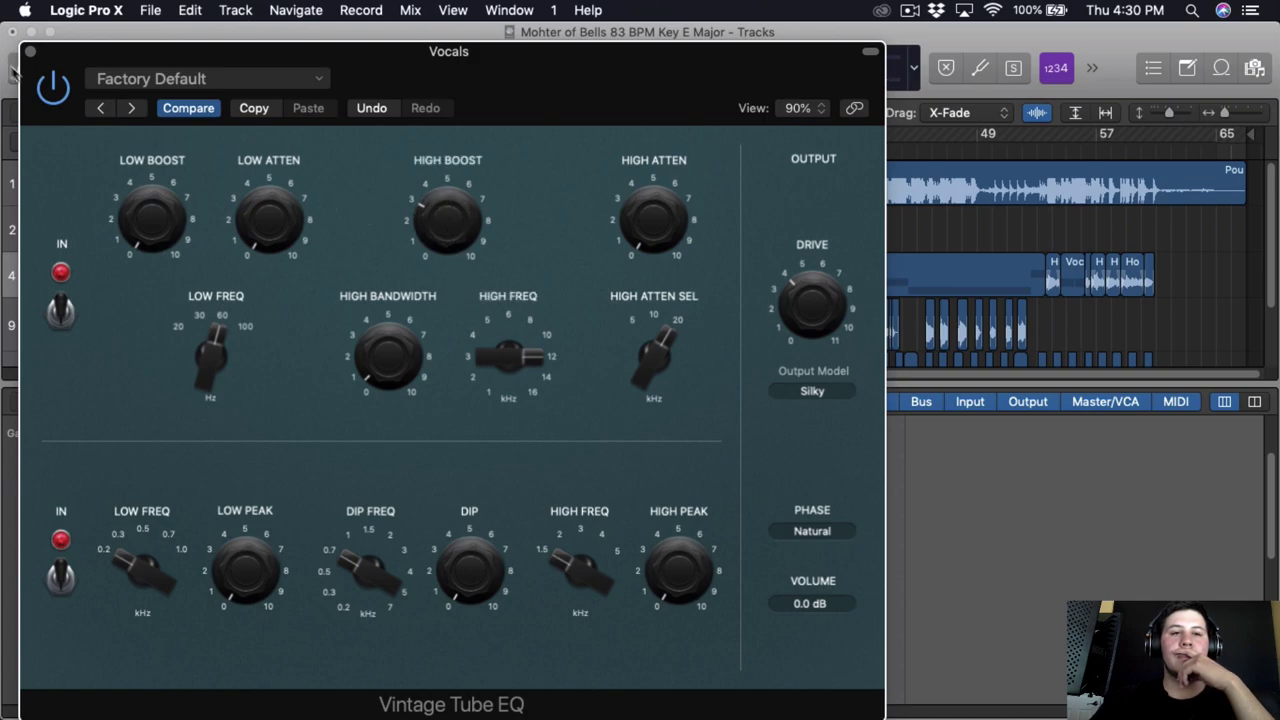
left_click(42, 94)
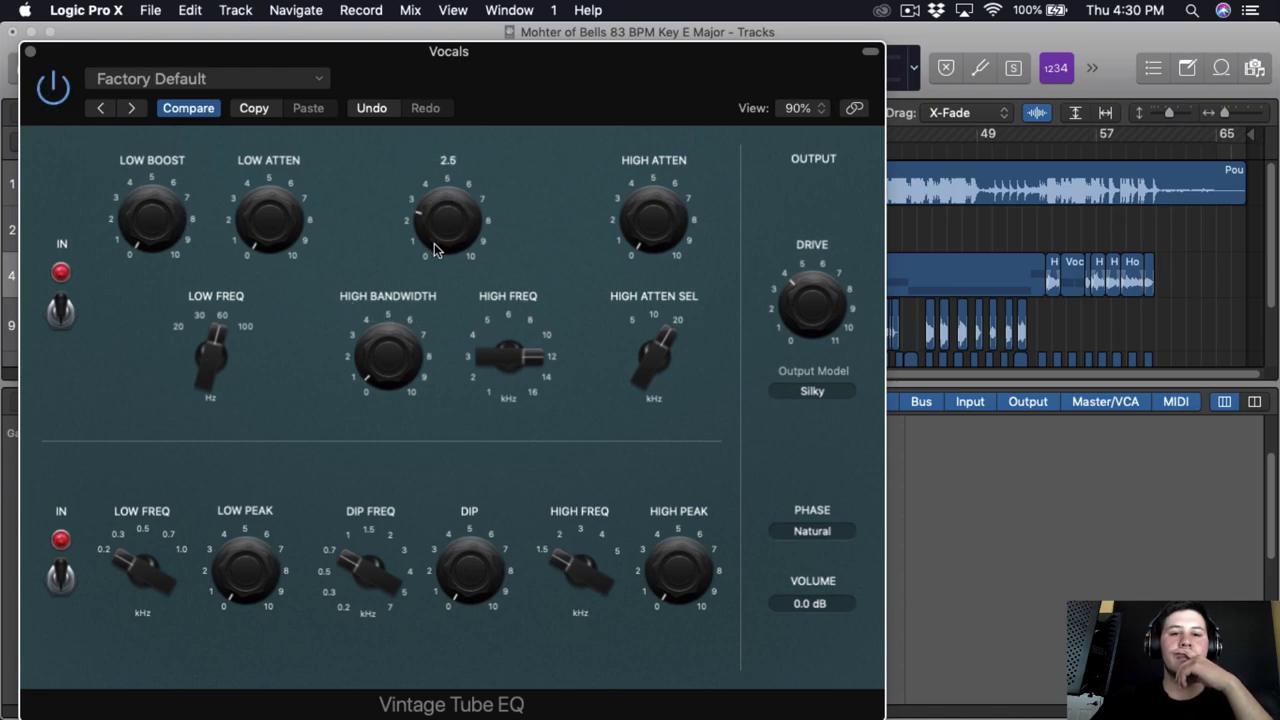
- Set the Tube EQ's Dip Freq between 0.3 and 0.5 kHz with a Dip amount between 1 and 2, and close its window
left_click_drag(372, 575, 362, 658)
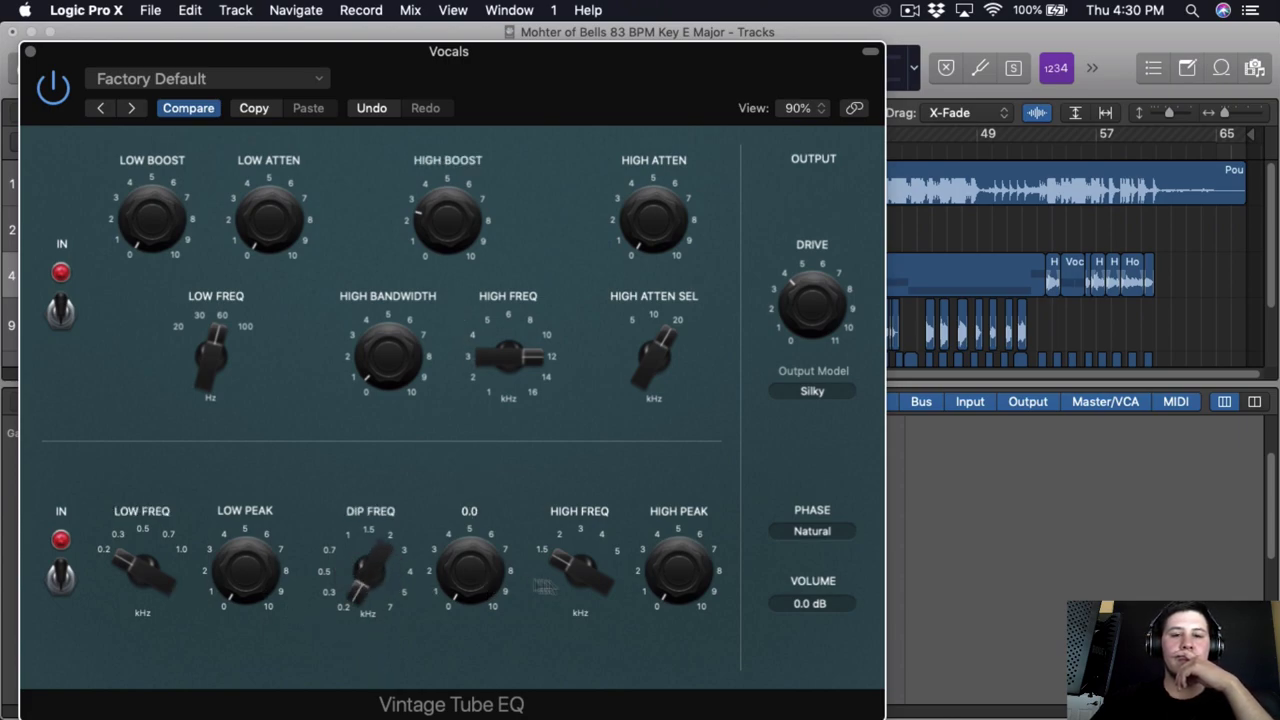
left_click_drag(365, 580, 368, 521)
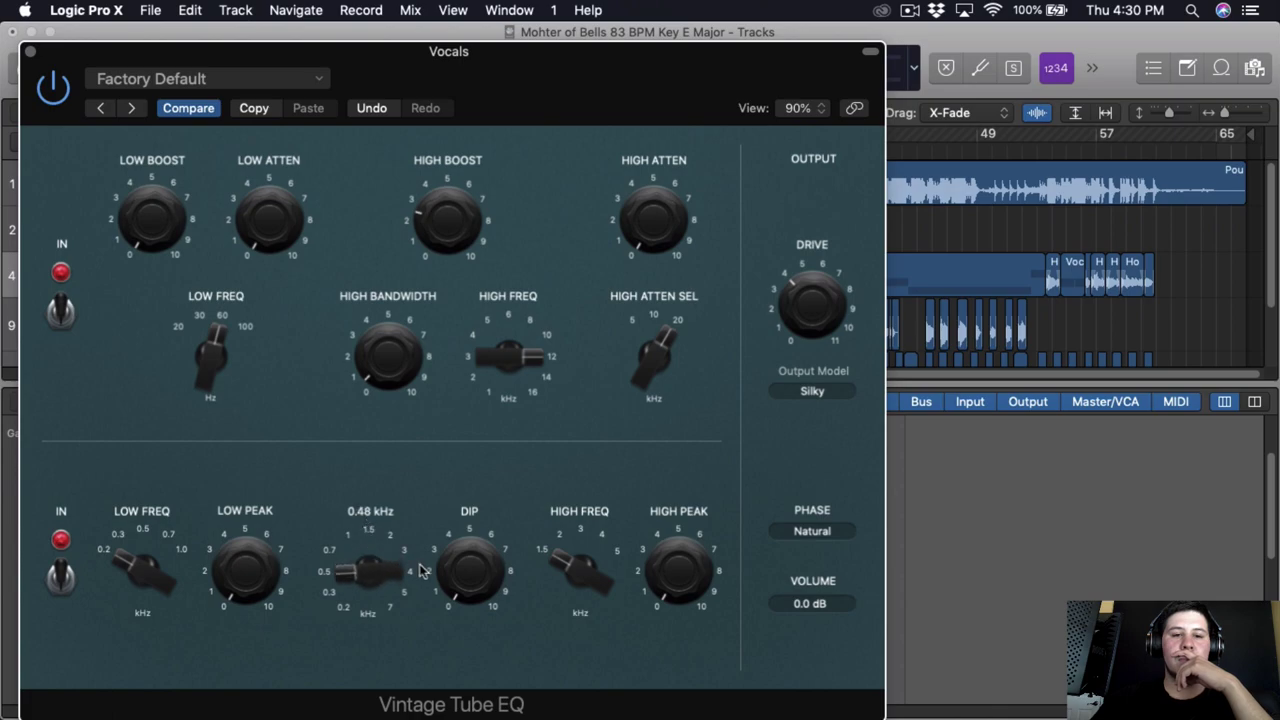
left_click_drag(372, 586, 483, 716)
left_click_drag(477, 566, 468, 615)
left_click_drag(360, 568, 355, 573)
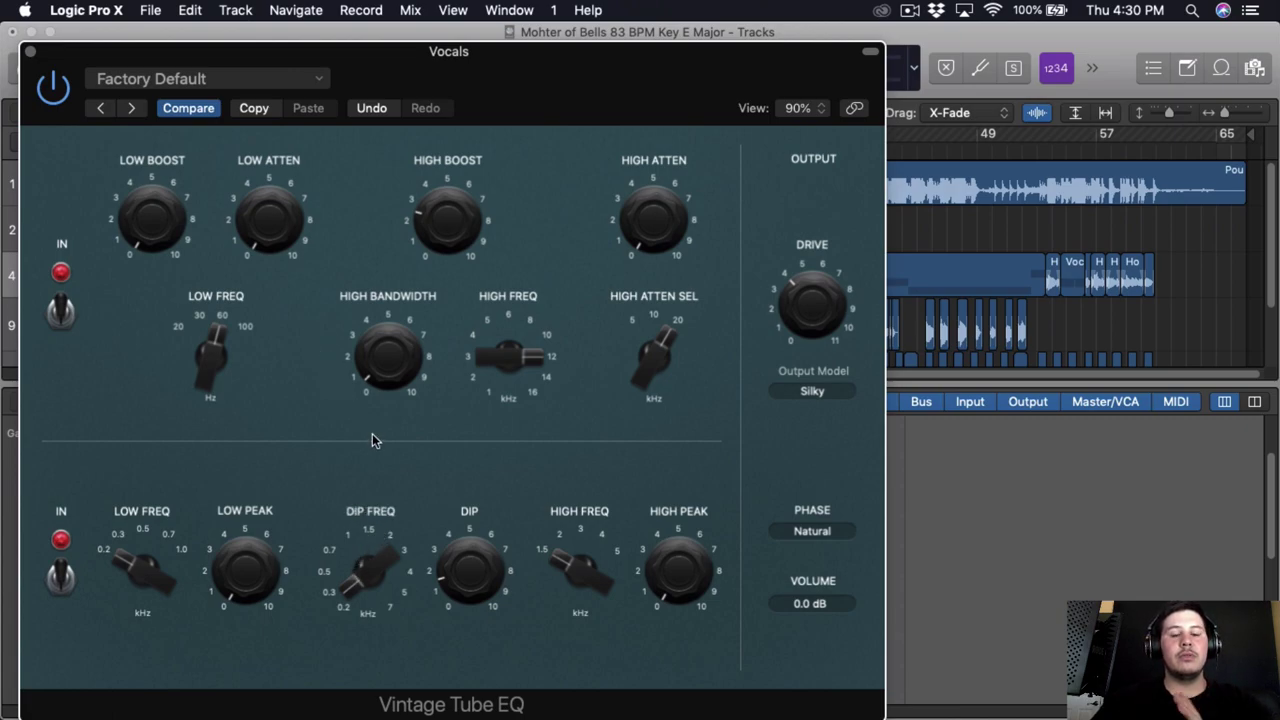
left_click(30, 52)
- Insert the stereo Waves CLA-2A (s) below Tube EQ on the Vocals channel and move its window clear of the inserts
scroll(240, 440, "down", 1)
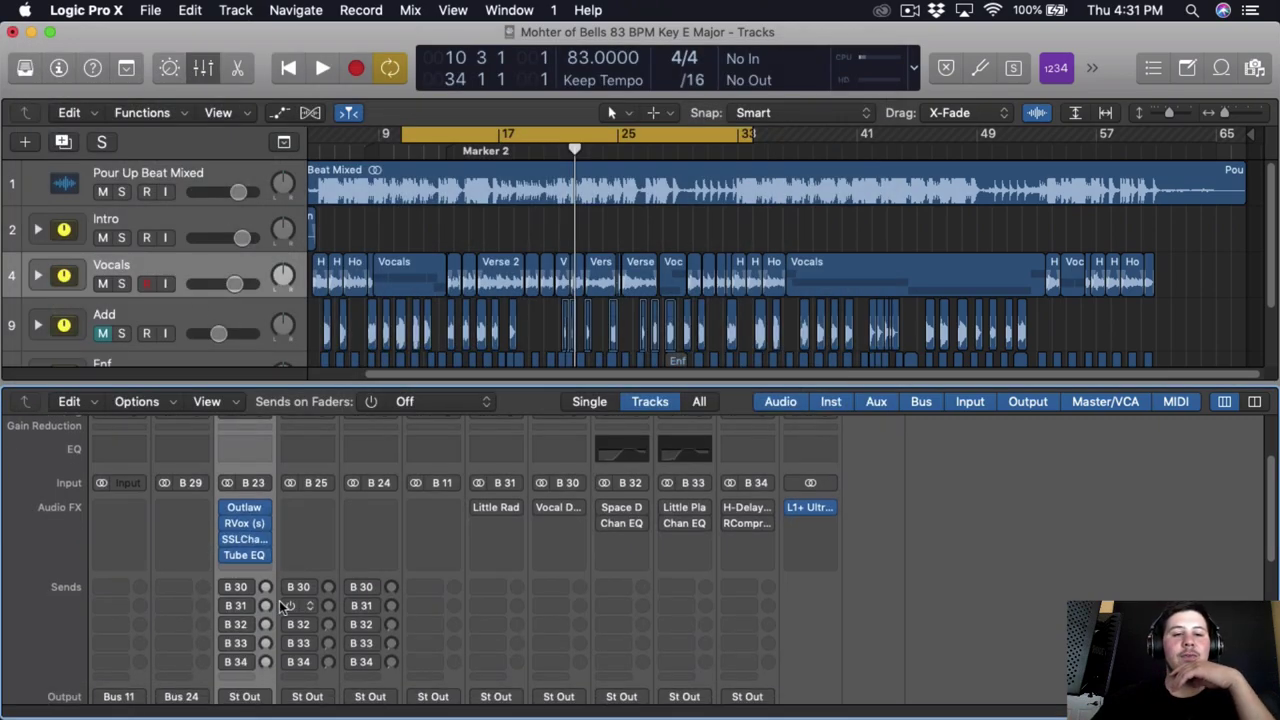
left_click(245, 570)
mouse_move(297, 702)
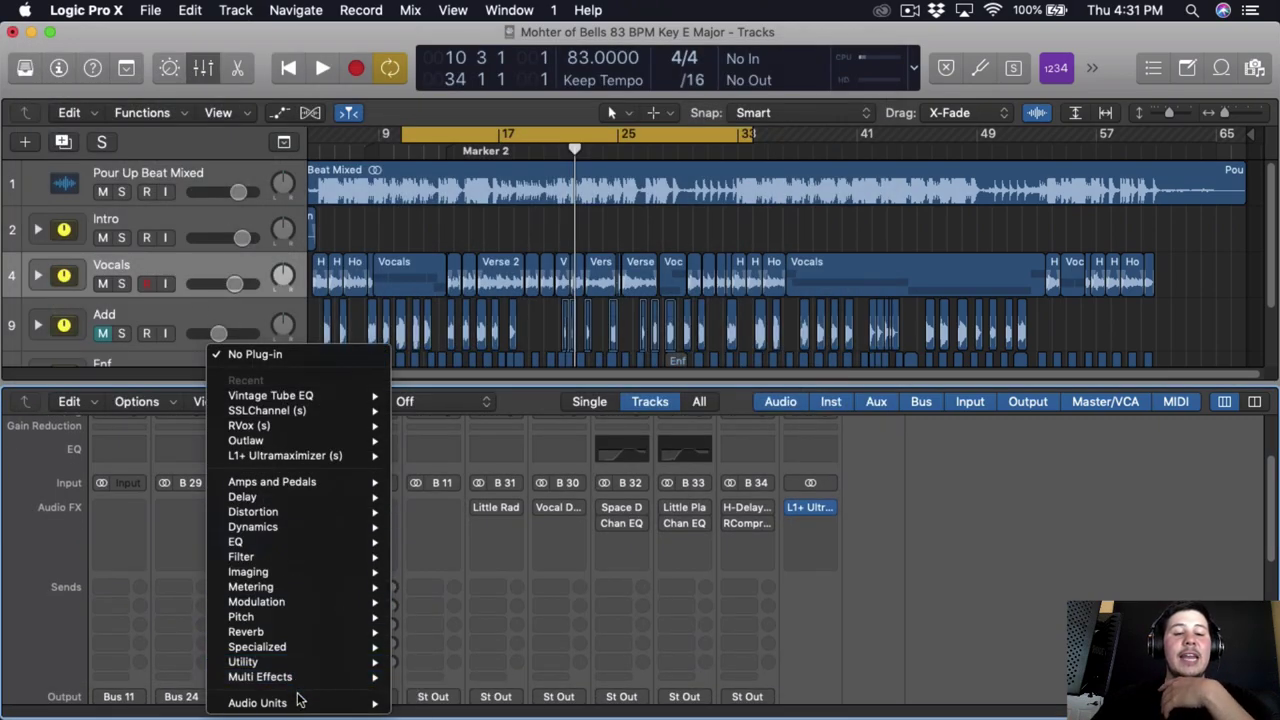
mouse_move(450, 690)
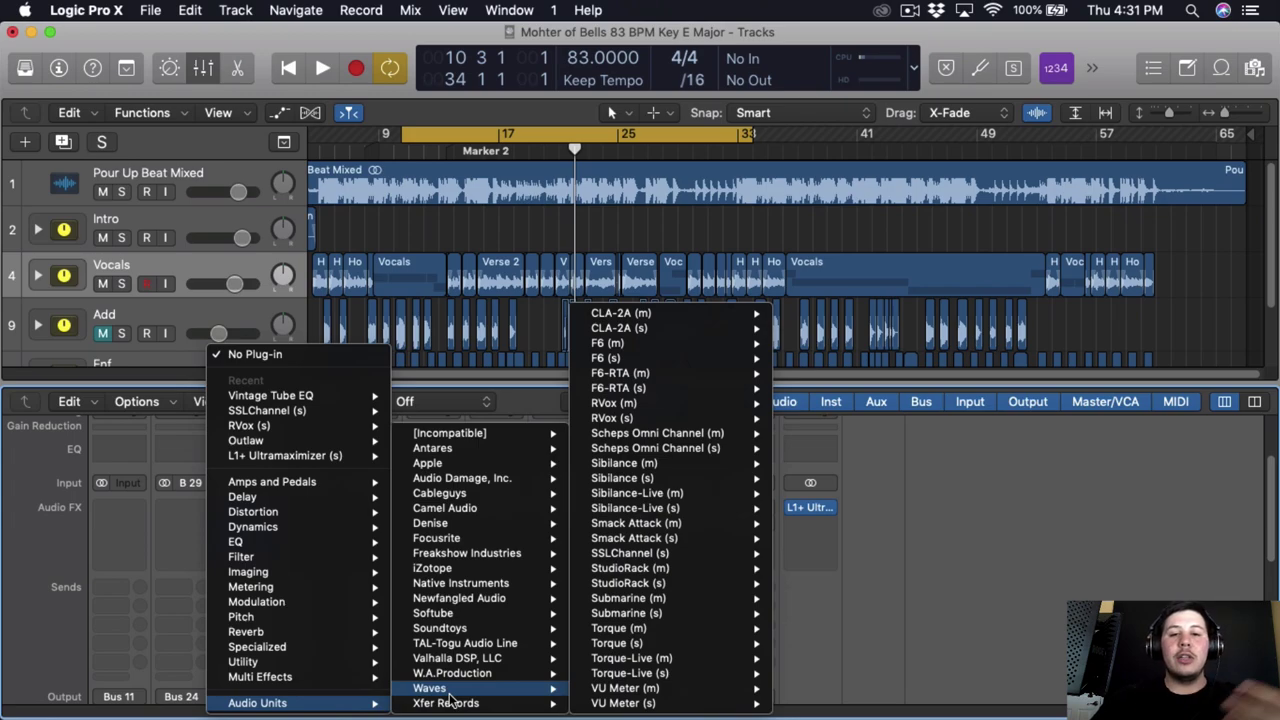
mouse_move(640, 328)
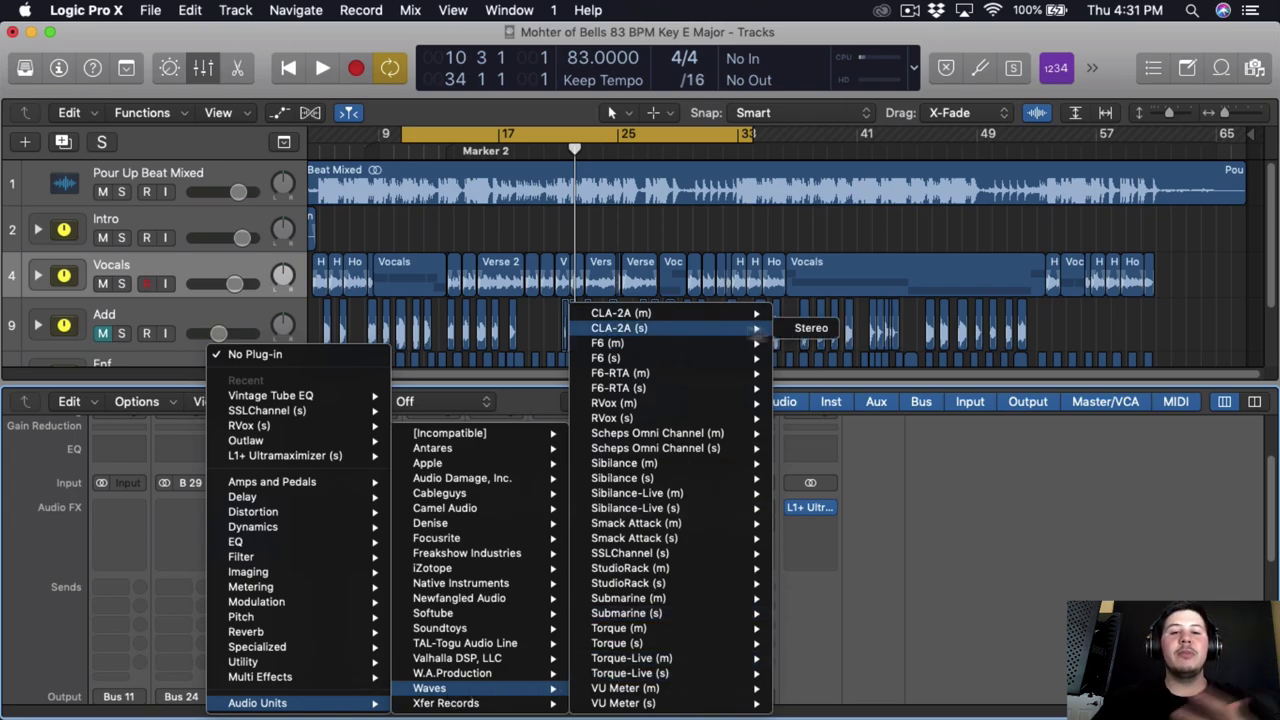
left_click(800, 330)
left_click_drag(393, 53, 570, 80)
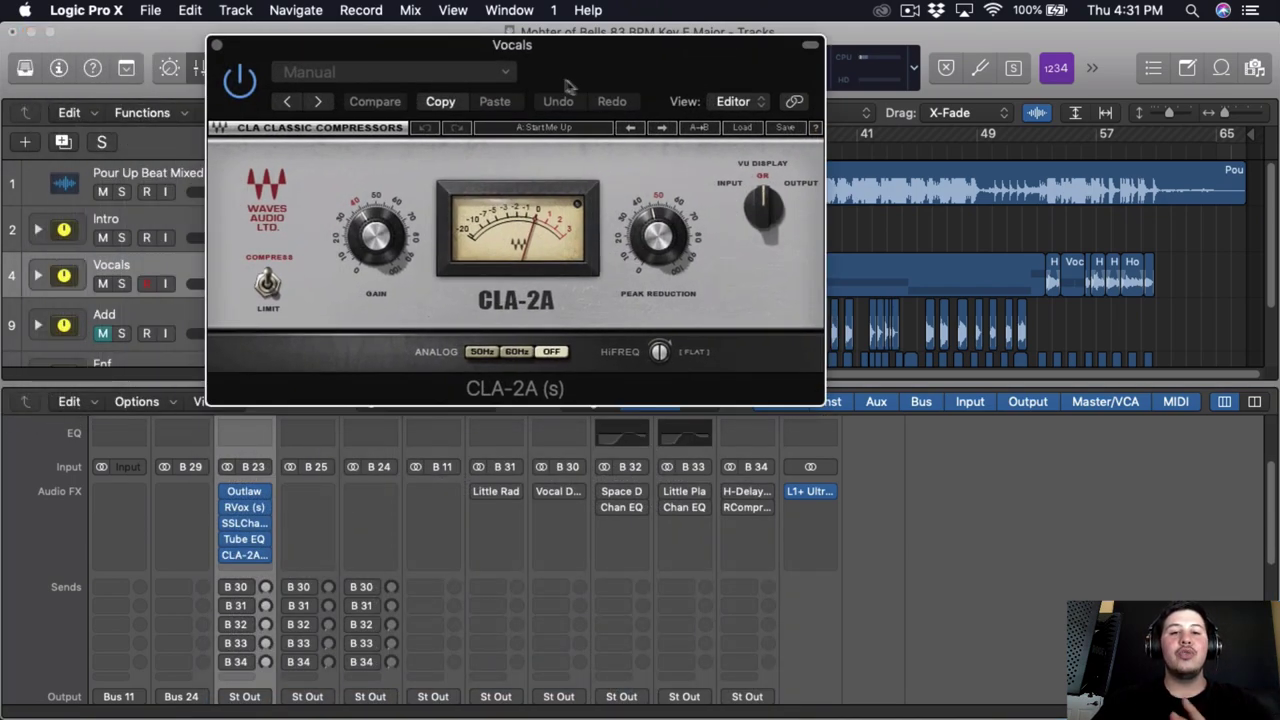
- Load the Full Reset factory preset in the CLA-2A and set its analog mode to 60Hz
left_click(450, 74)
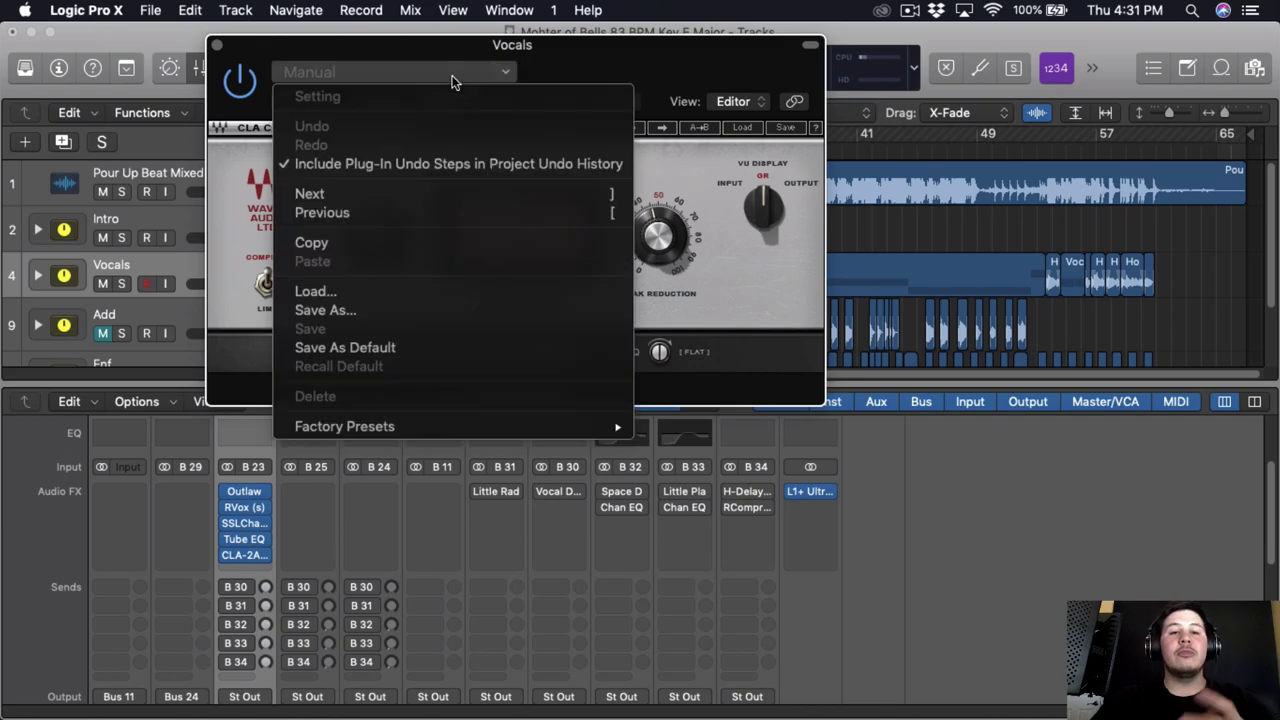
mouse_move(480, 426)
left_click(683, 445)
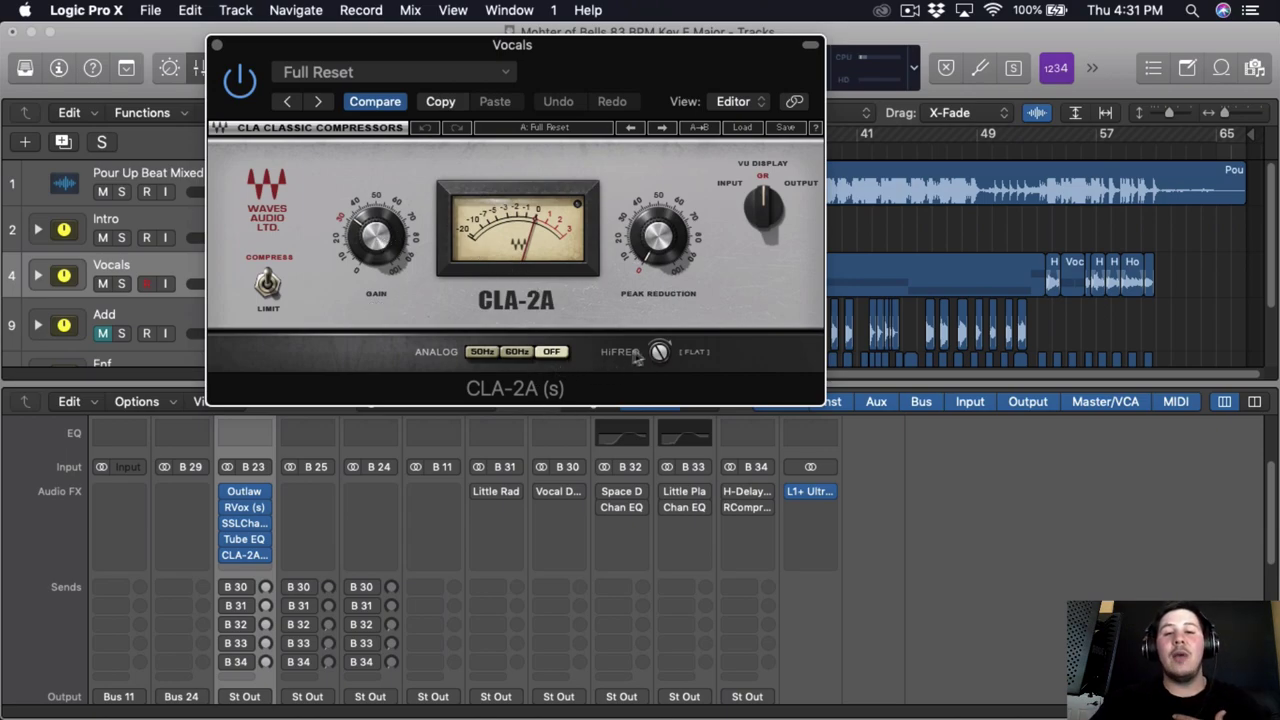
left_click(519, 353)
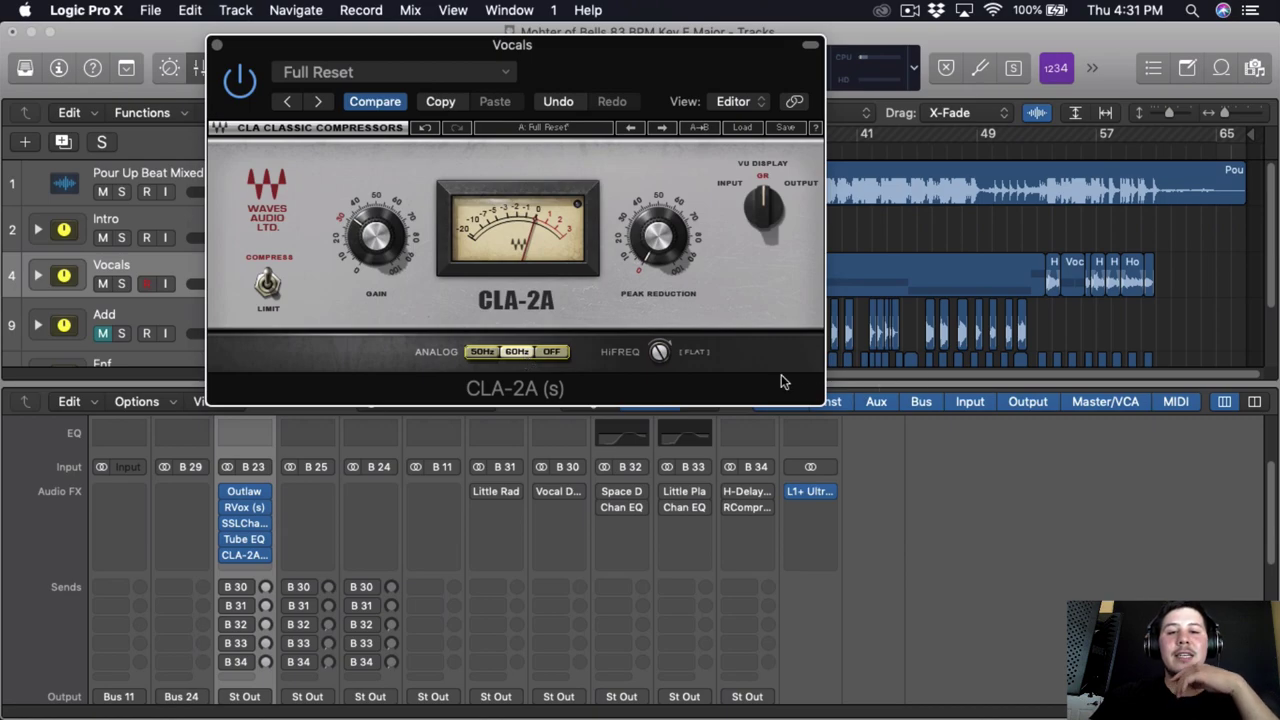
mouse_move(659, 352)
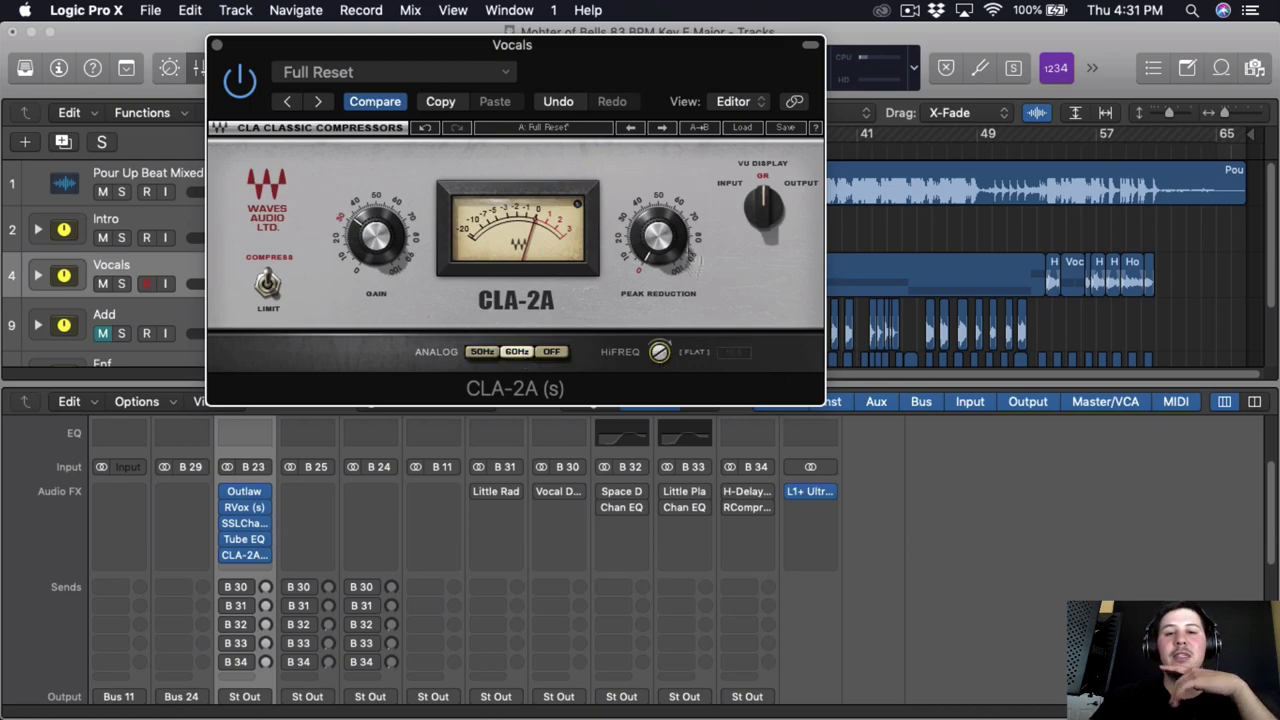
- Tune the CLA-2A's peak reduction to slightly above 40 and its gain to about 32.4 while the Vocals play
mouse_move(672, 263)
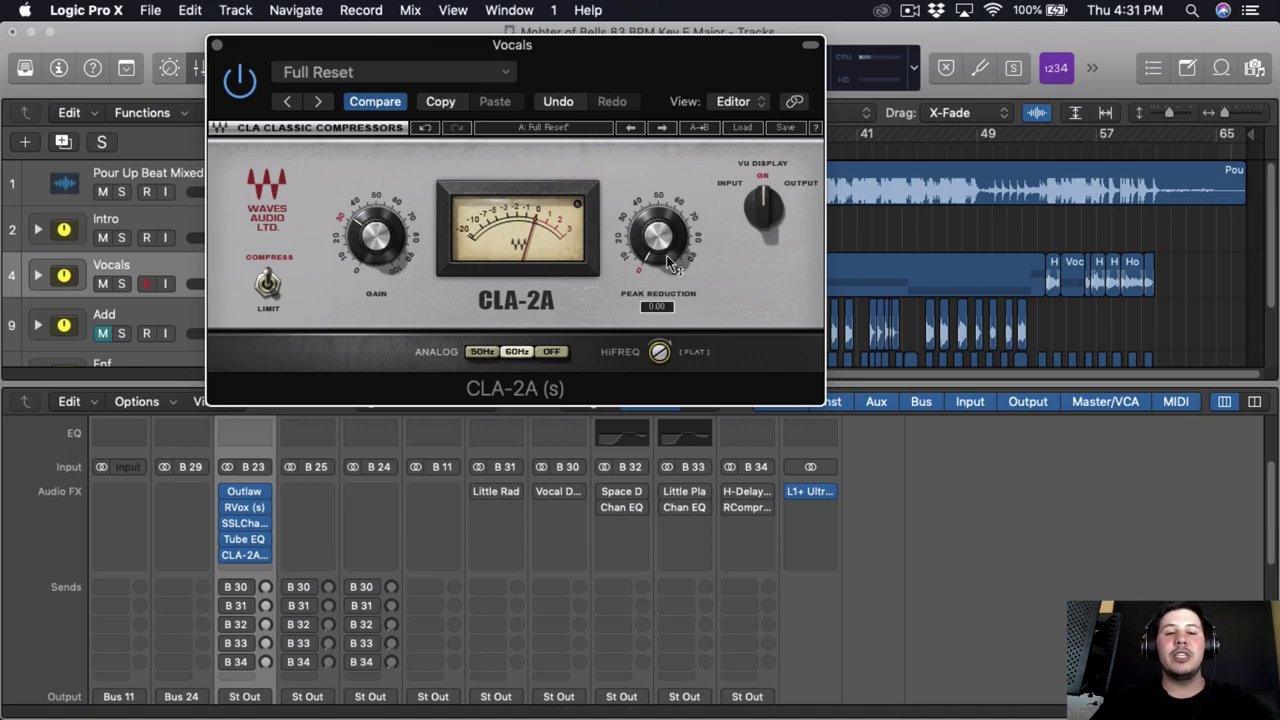
mouse_move(680, 255)
left_mouse_down()
mouse_move(653, 238)
mouse_move(660, 253)
left_mouse_up()
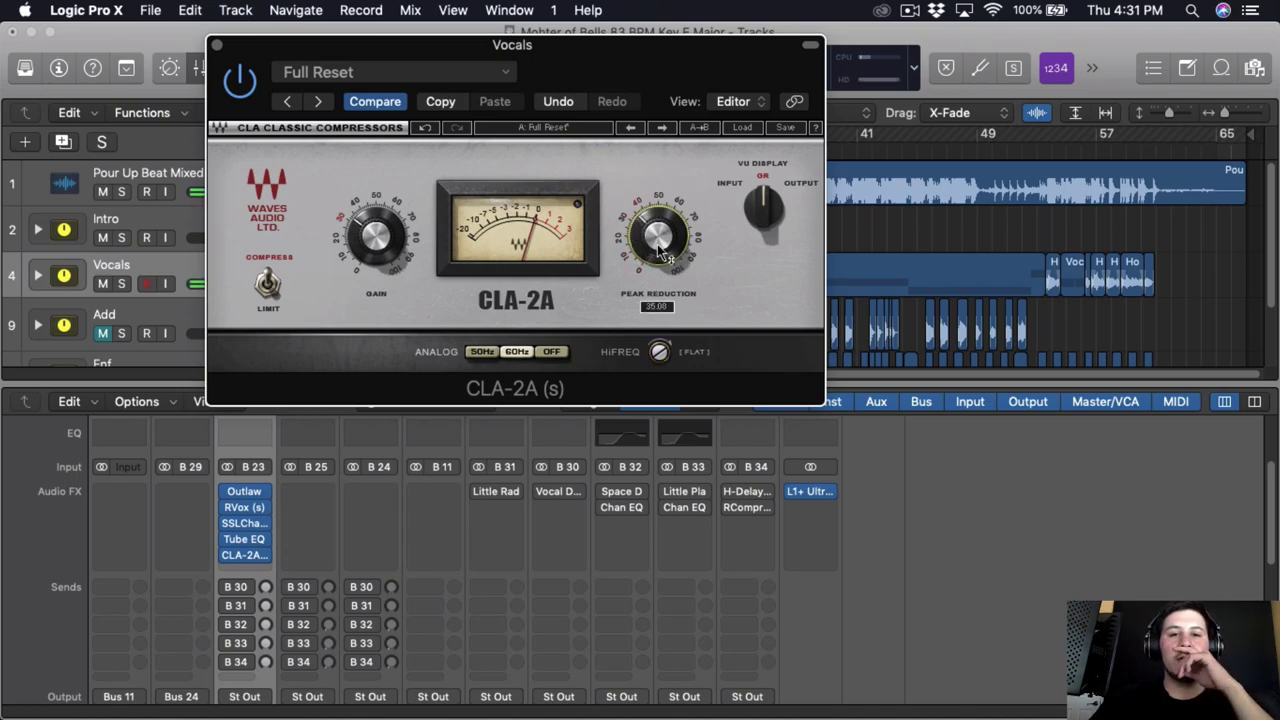
scroll(664, 252, "up", 5)
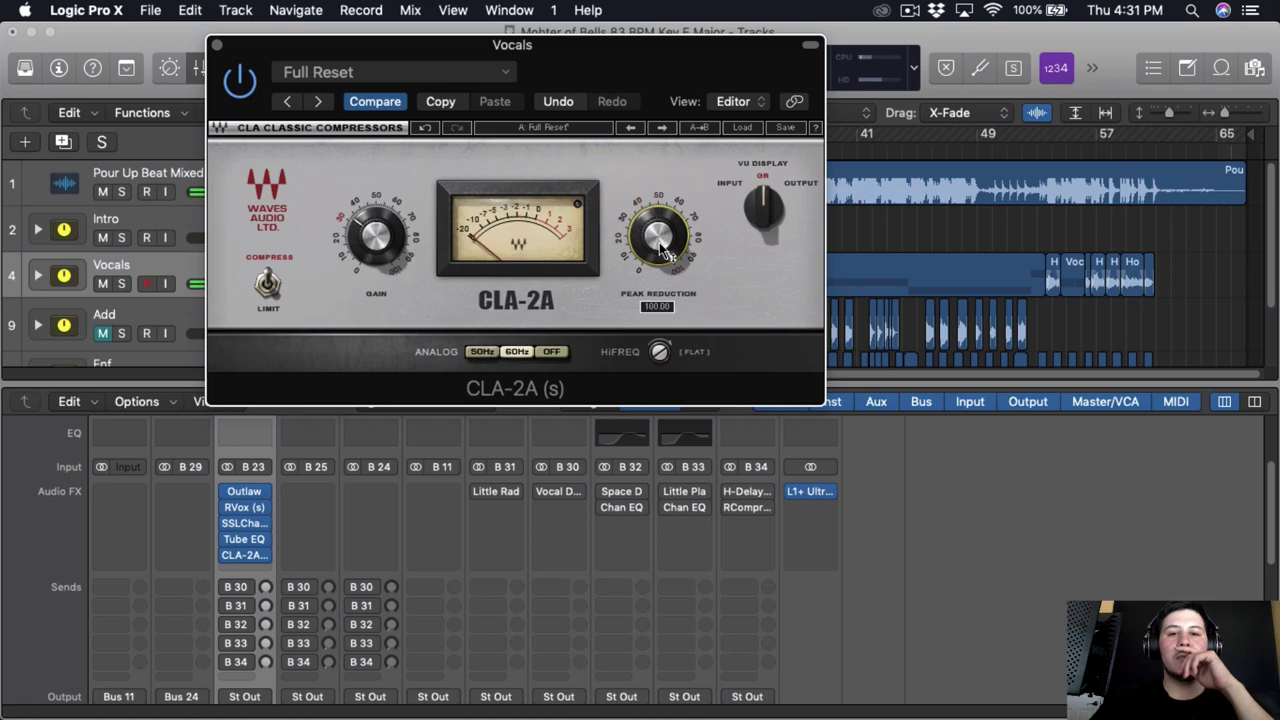
scroll(664, 252, "down", 5)
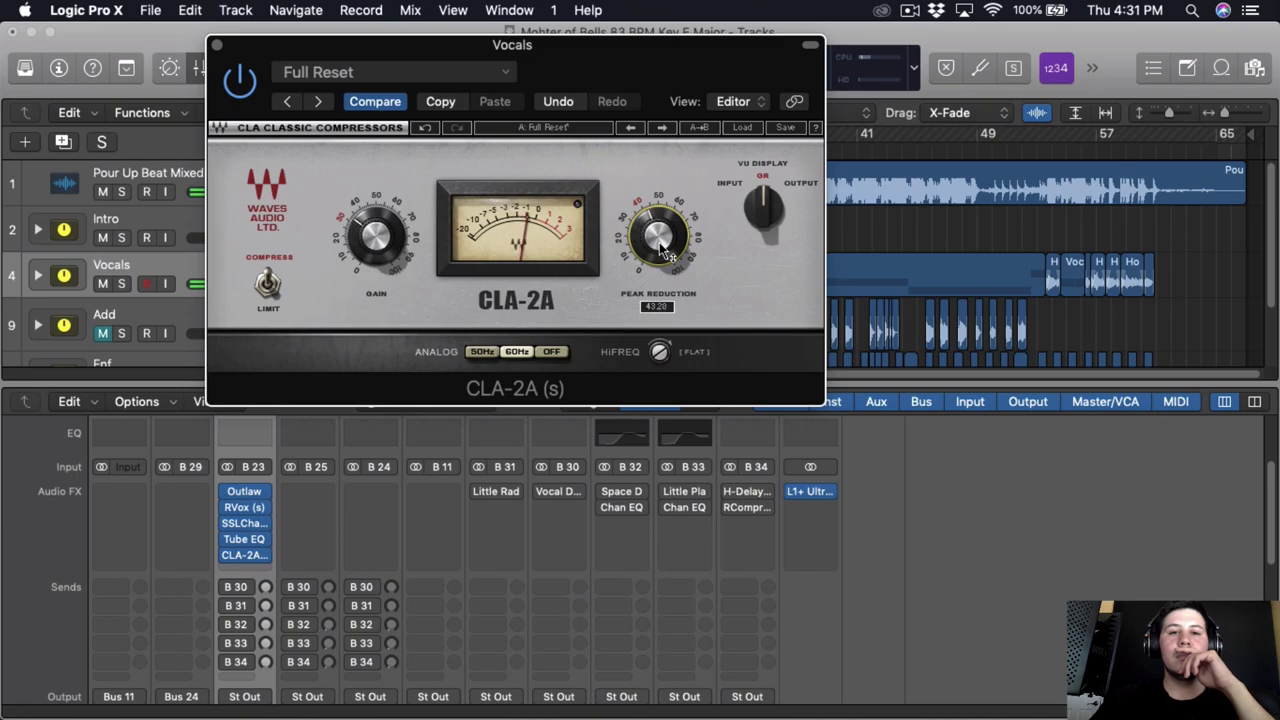
left_click_drag(664, 252, 676, 263)
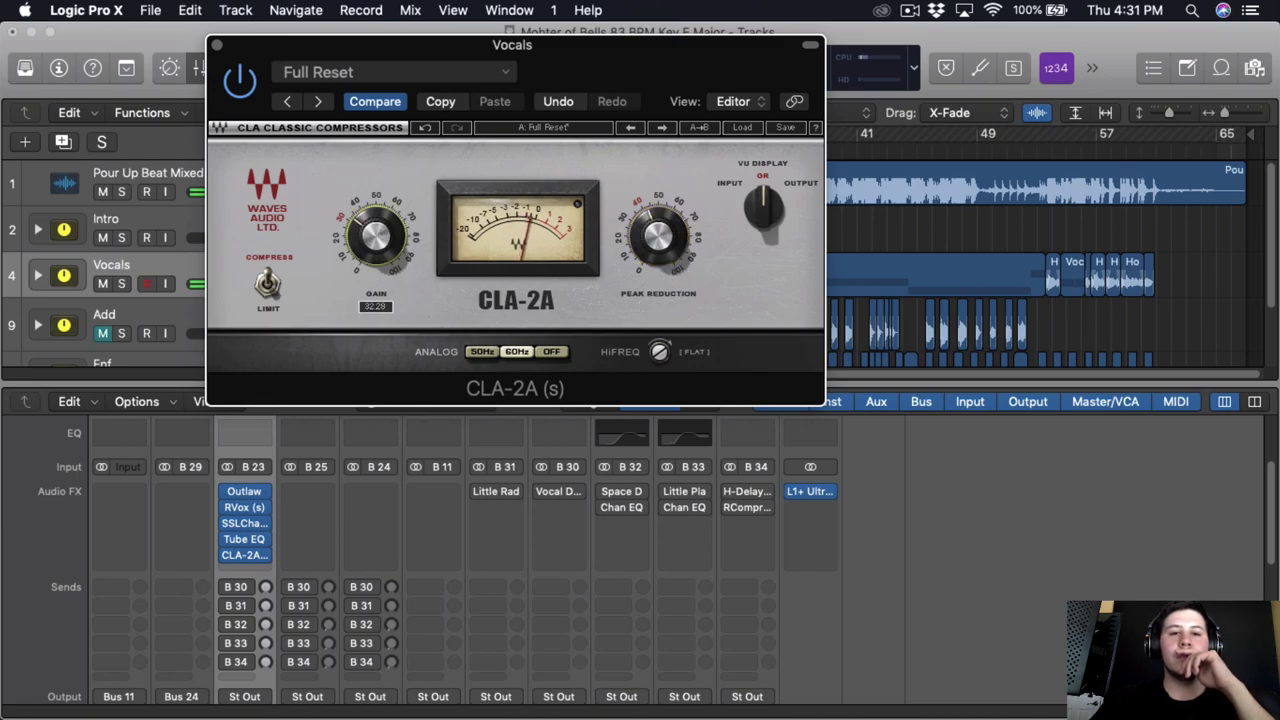
mouse_move(375, 235)
left_click_drag(375, 235, 375, 241)
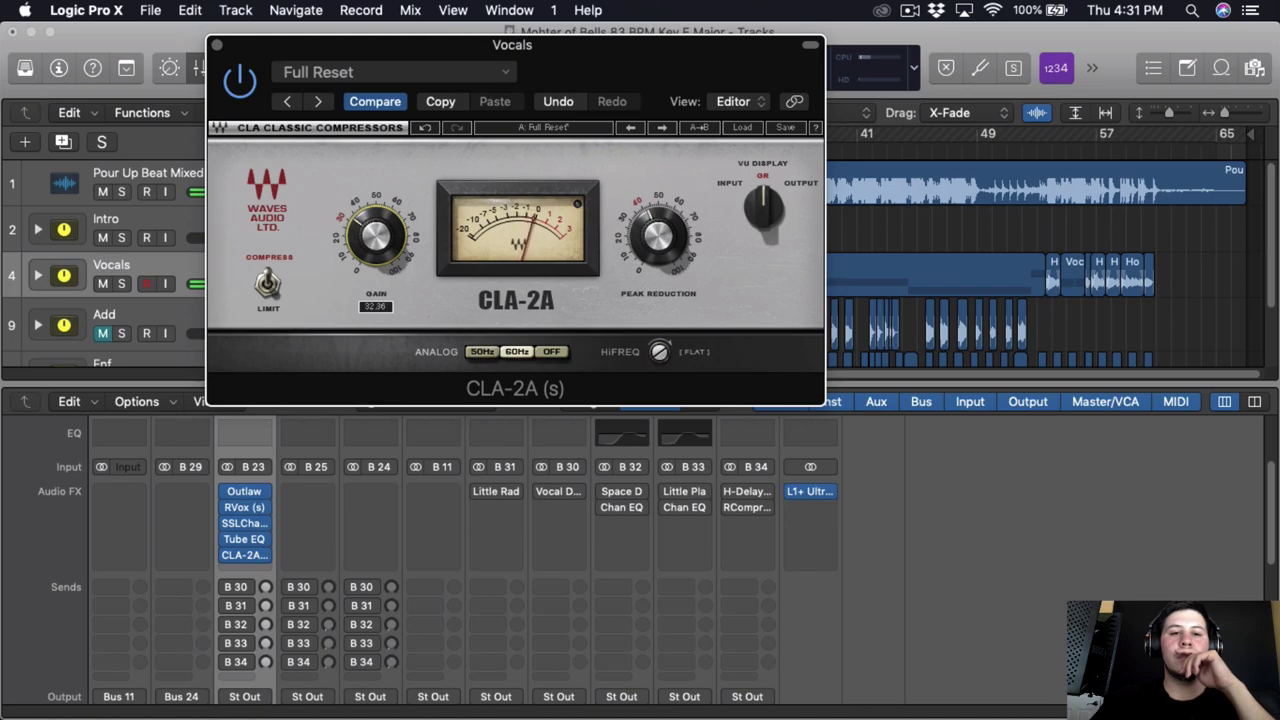
- Compare the Vocals with the CLA-2A bypassed and active, and close its window
left_click(240, 82)
left_click(240, 82)
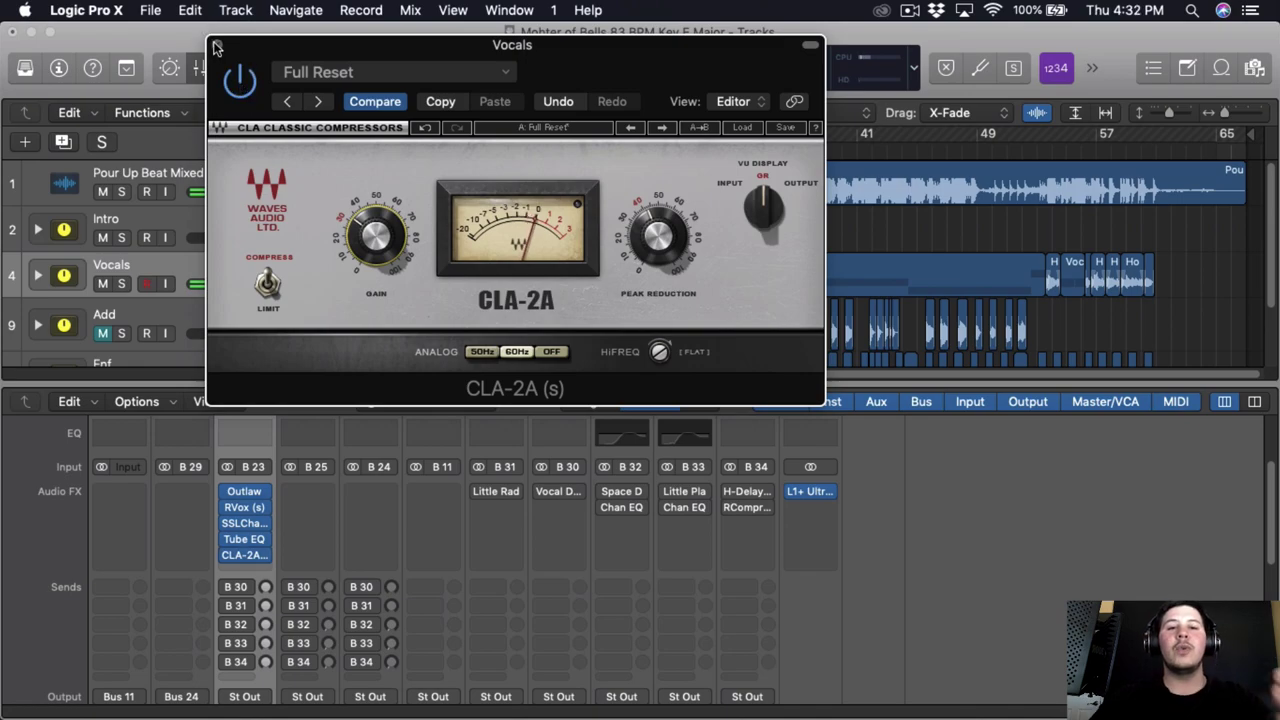
left_click(218, 47)
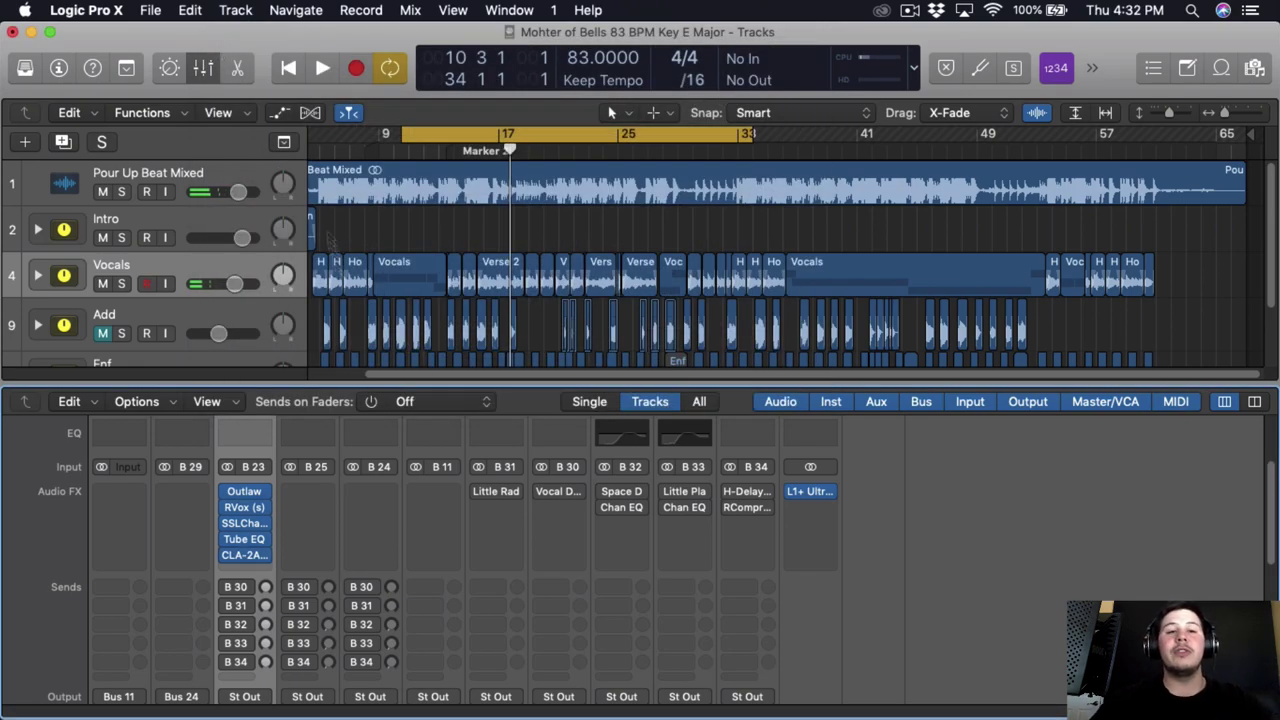
- Insert the stereo Pitch Correction plug-in below the CLA-2A on the Vocals channel
left_click(251, 566)
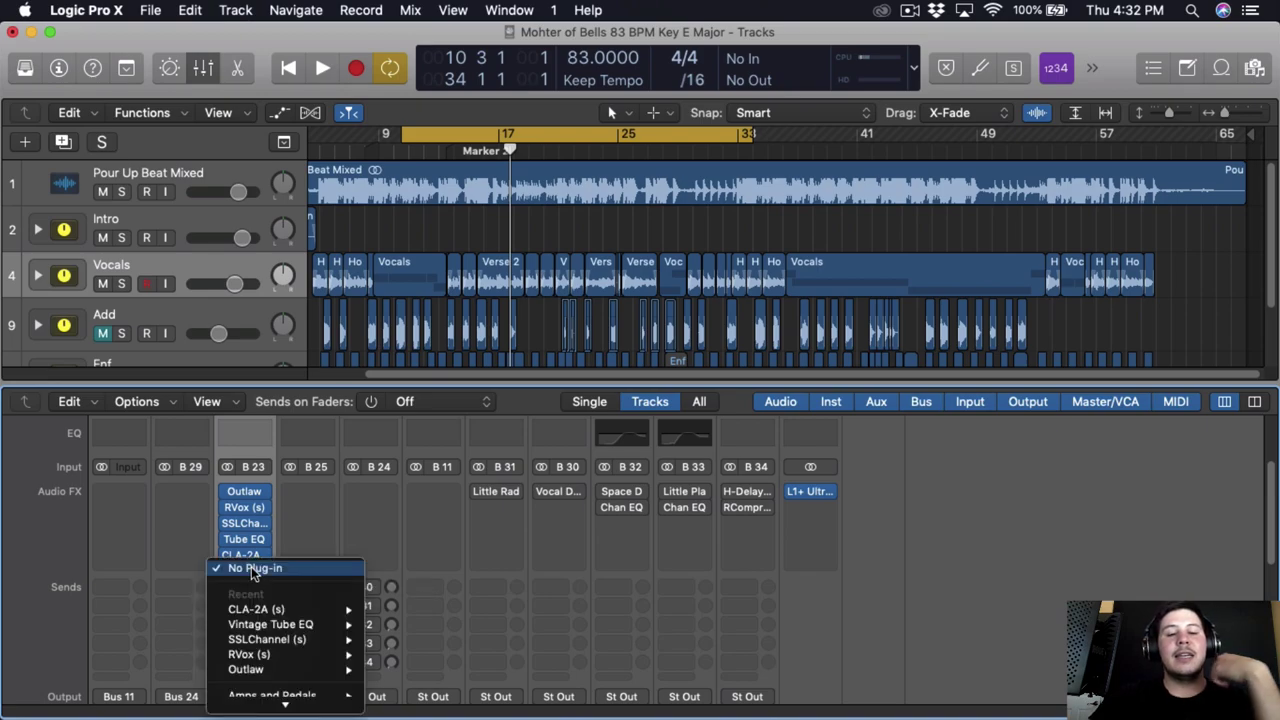
mouse_move(251, 571)
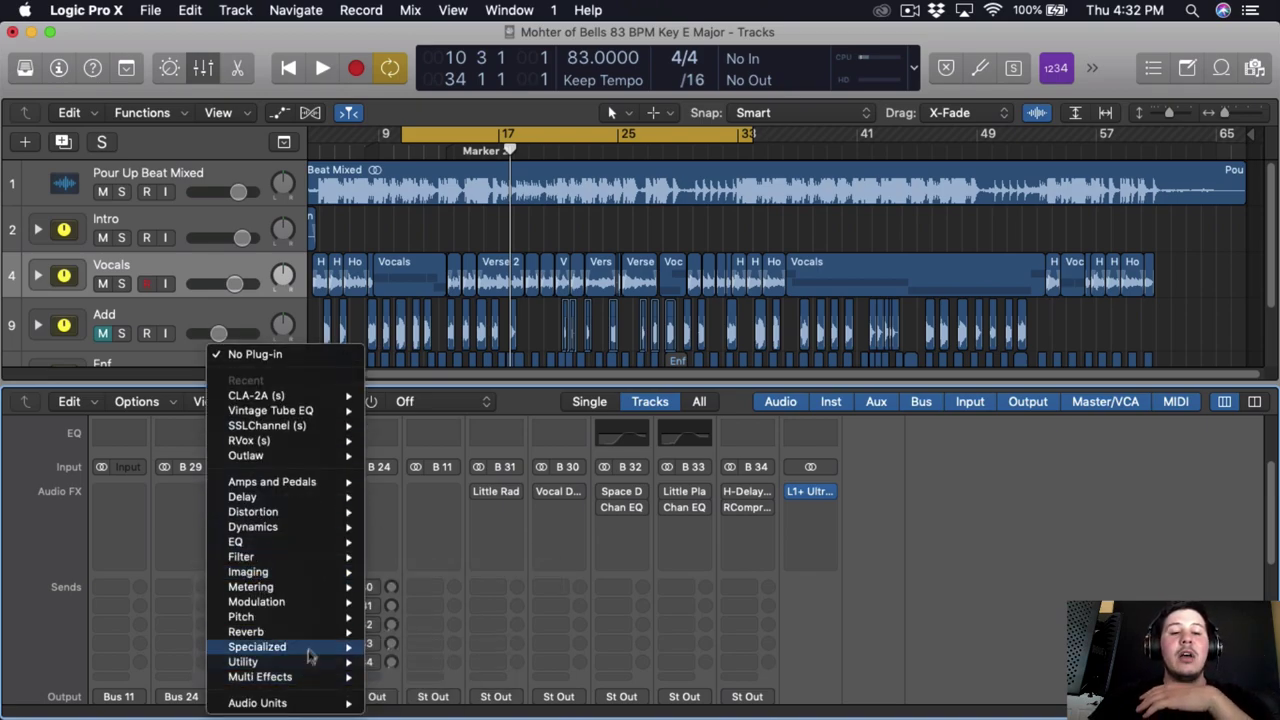
mouse_move(320, 617)
mouse_move(419, 621)
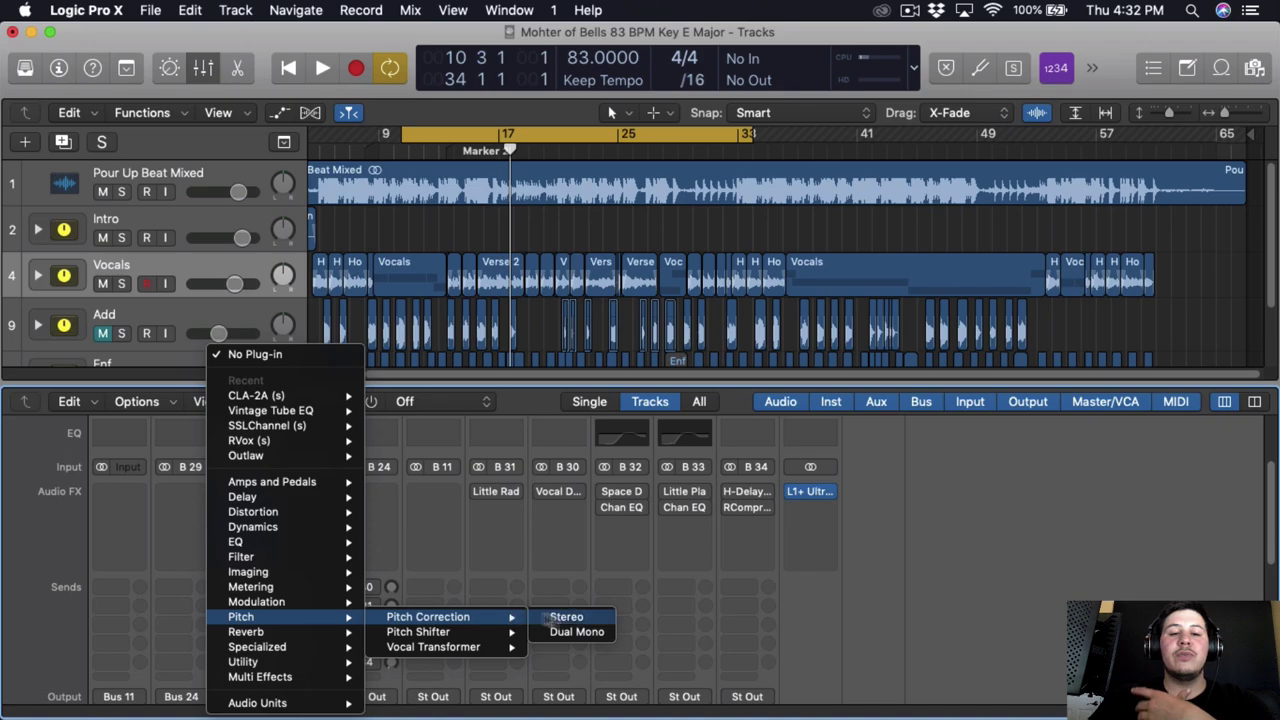
left_click(583, 617)
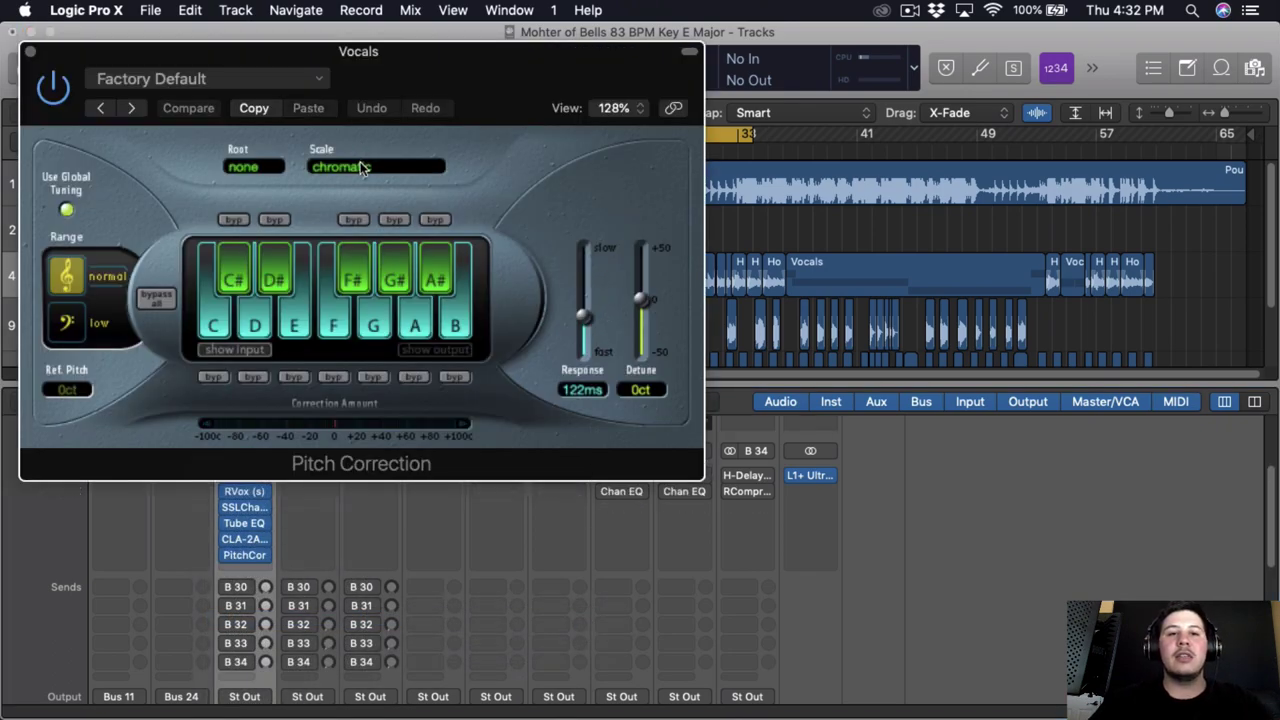
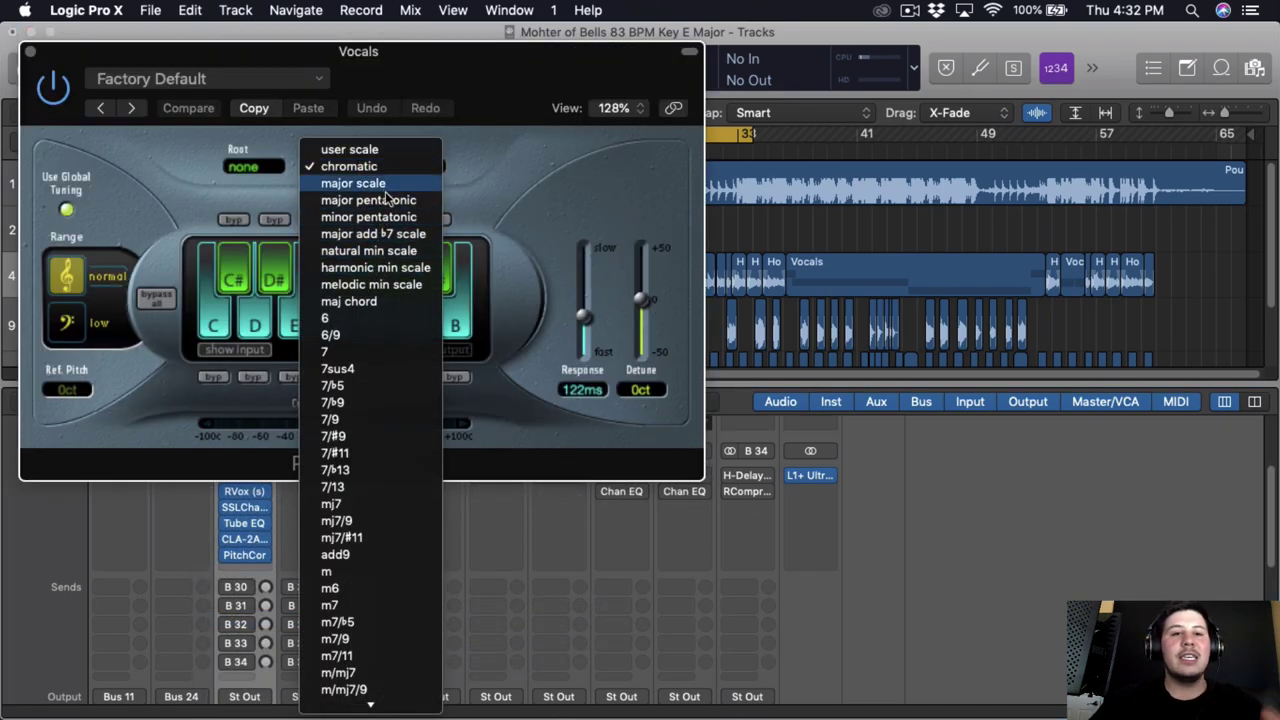
- Set Pitch Correction to an E root with the major scale, low range and a 0.00 ms response
left_click(353, 183)
left_click(243, 166)
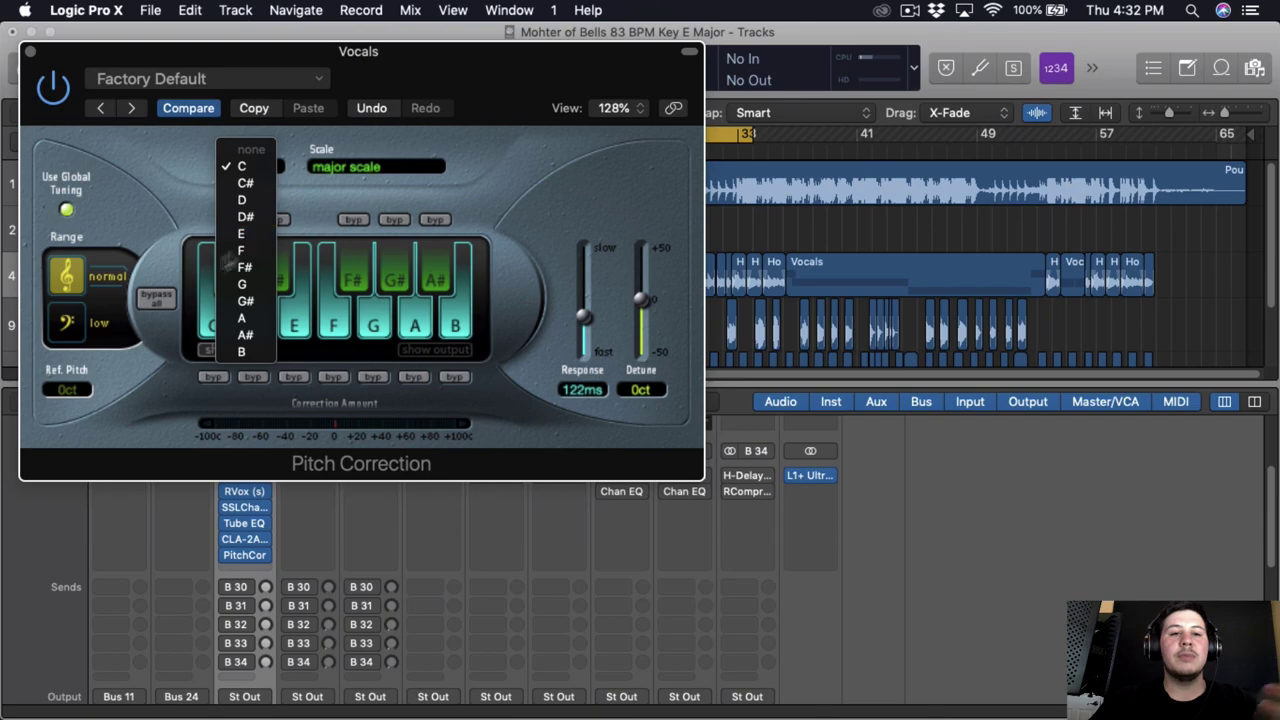
left_click(245, 234)
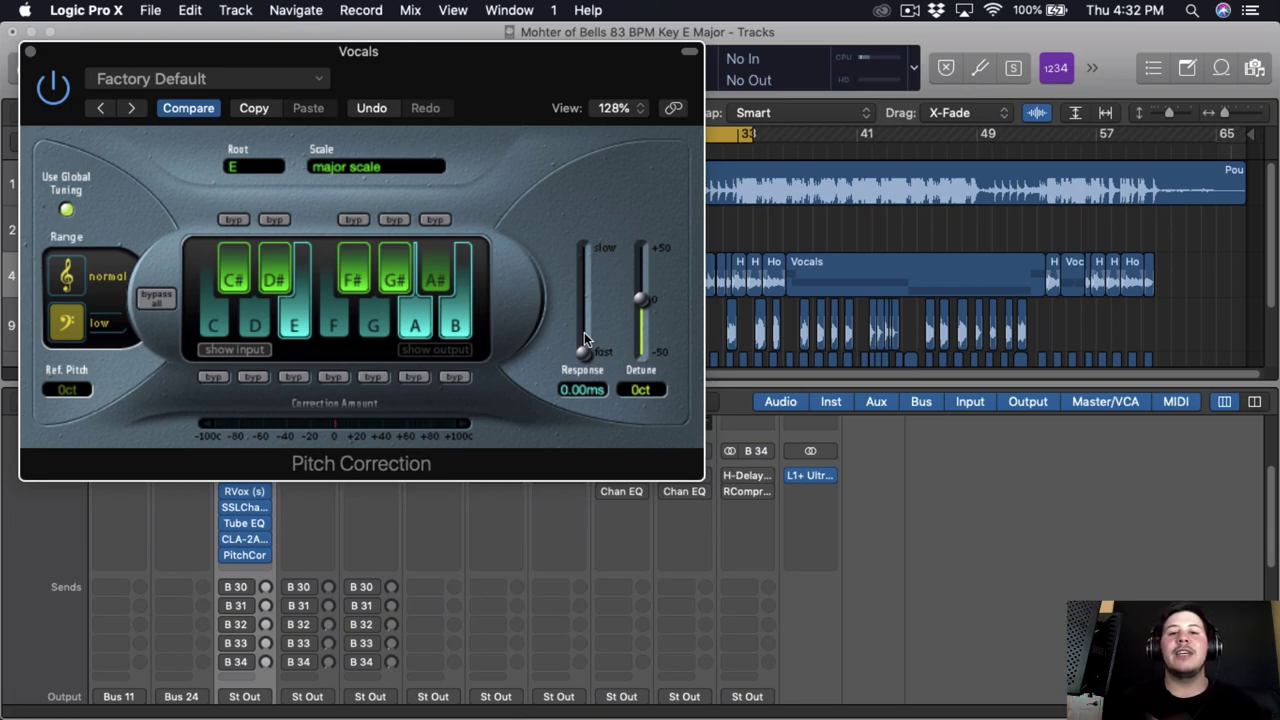
left_click_drag(537, 78, 820, 260)
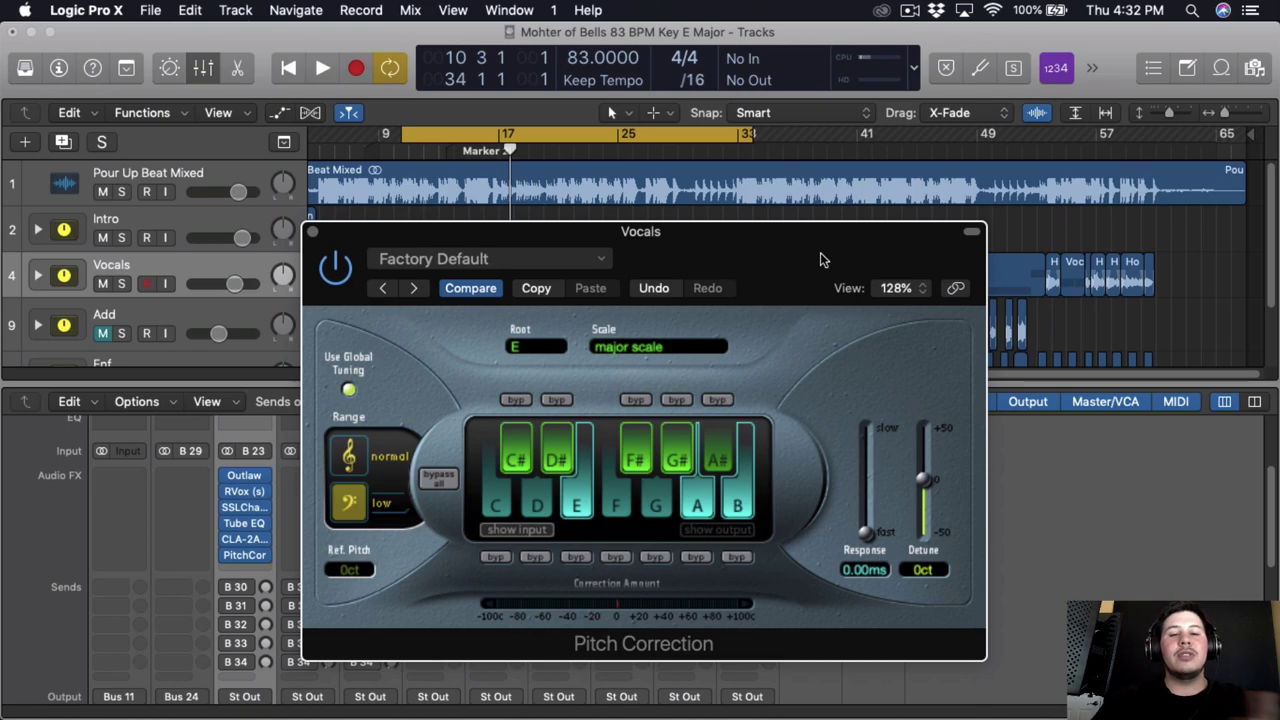
- Extend the cycle range's start back to bar 9 and audition the Vocals with Pitch Correction active and bypassed
key("space")
mouse_move(726, 271)
left_mouse_down()
mouse_move(720, 330)
mouse_move(726, 287)
mouse_move(756, 319)
mouse_move(756, 279)
mouse_move(804, 367)
left_mouse_up()
left_click_drag(403, 131, 380, 131)
left_click_drag(772, 339, 791, 90)
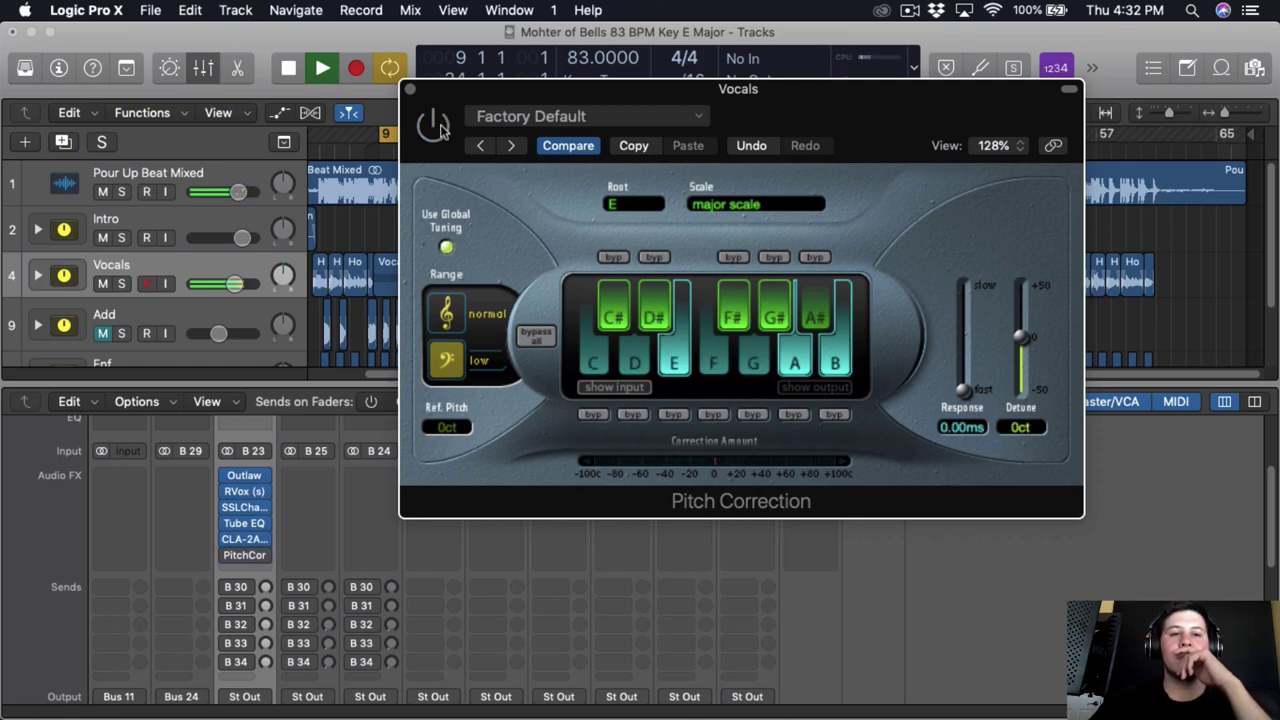
key("space")
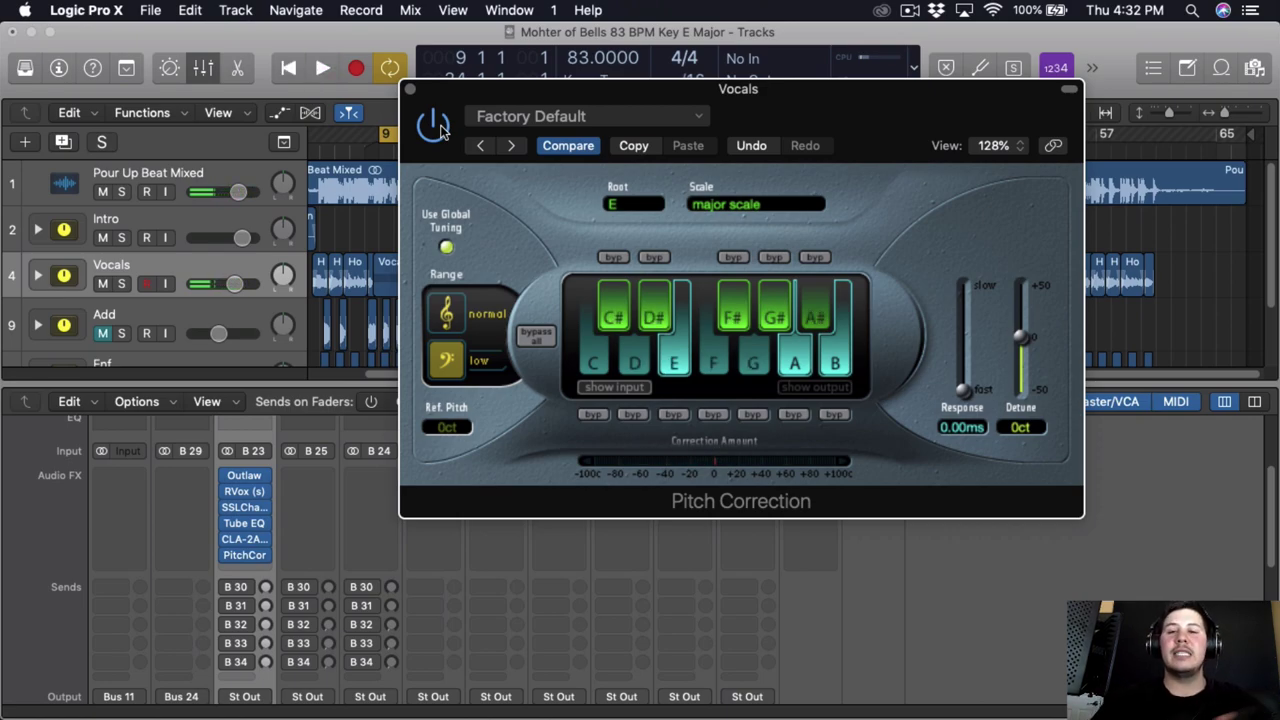
left_click(410, 89)
left_click(250, 571)
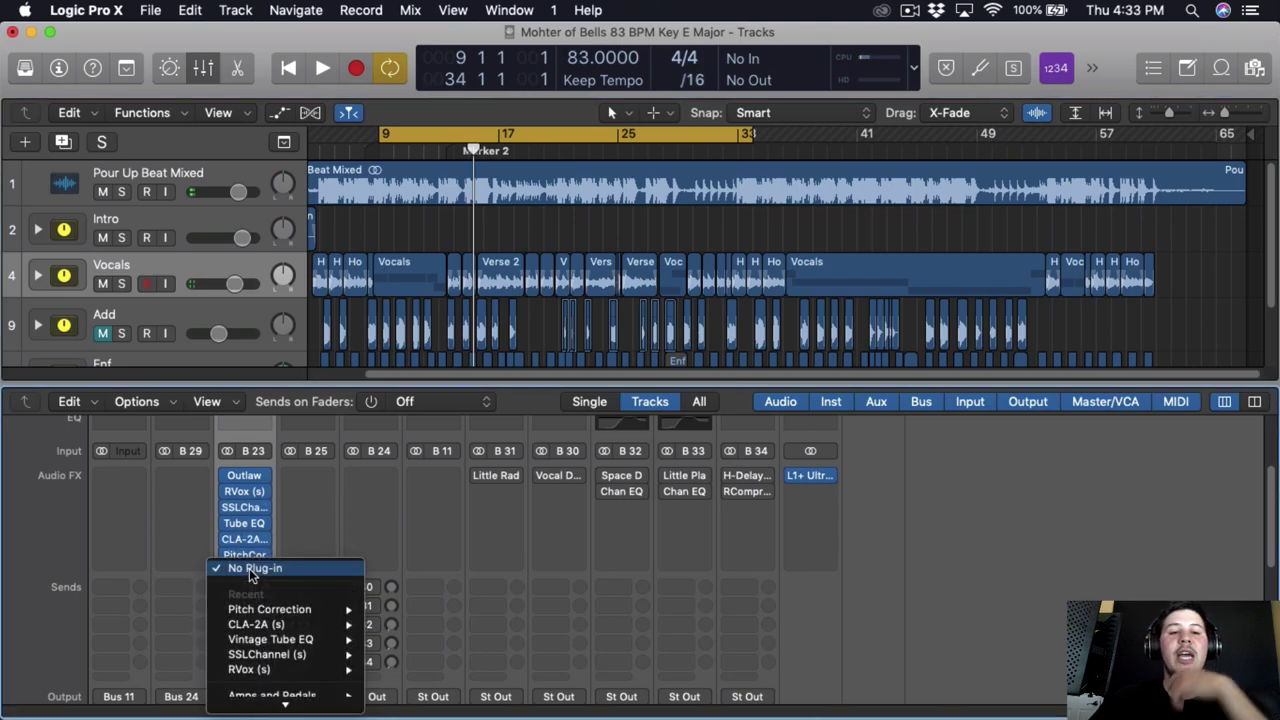
mouse_move(288, 703)
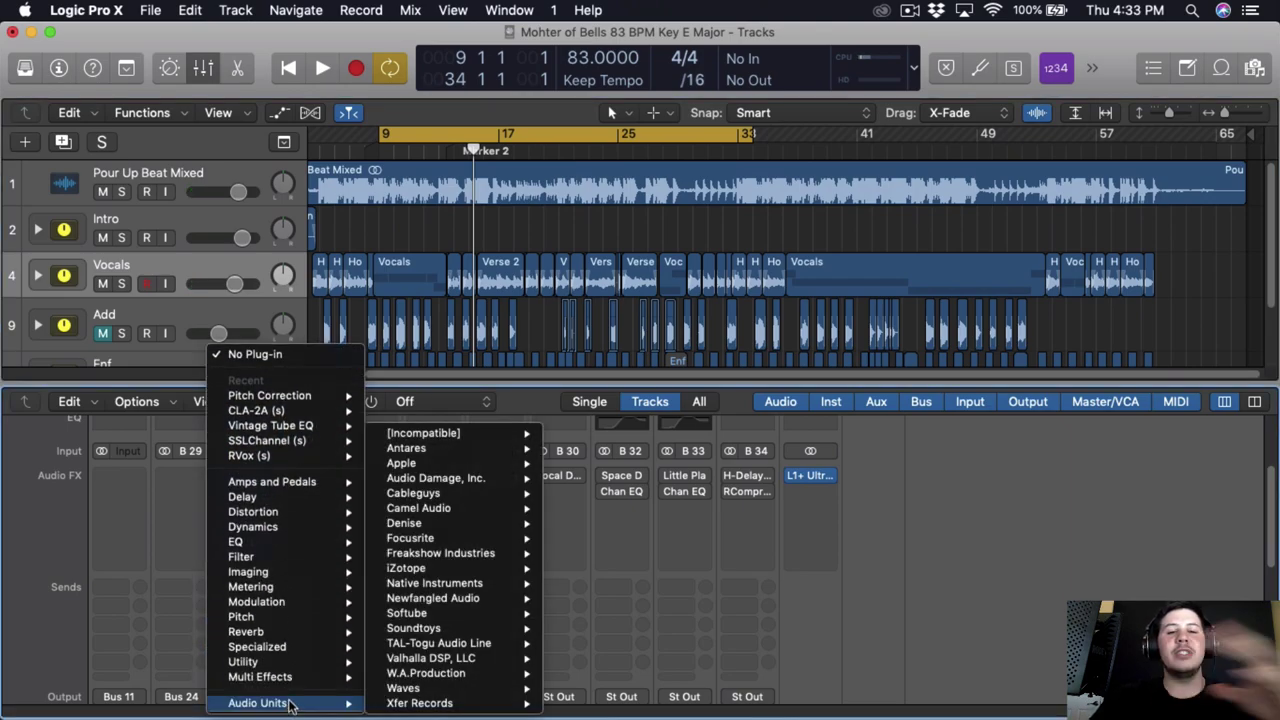
left_click(1041, 623)
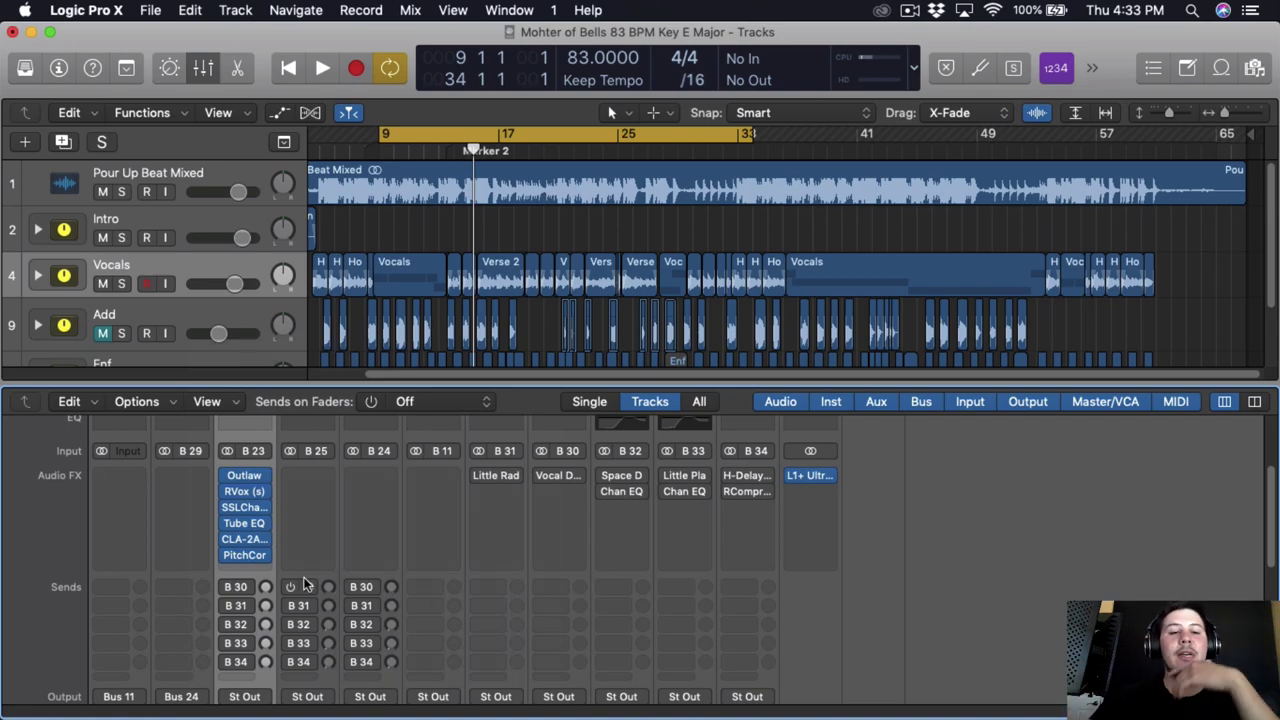
- Insert the Waves Sibilance (s) below Pitch Correction on the Vocals channel and move its window clear of the inserts
left_click(258, 572)
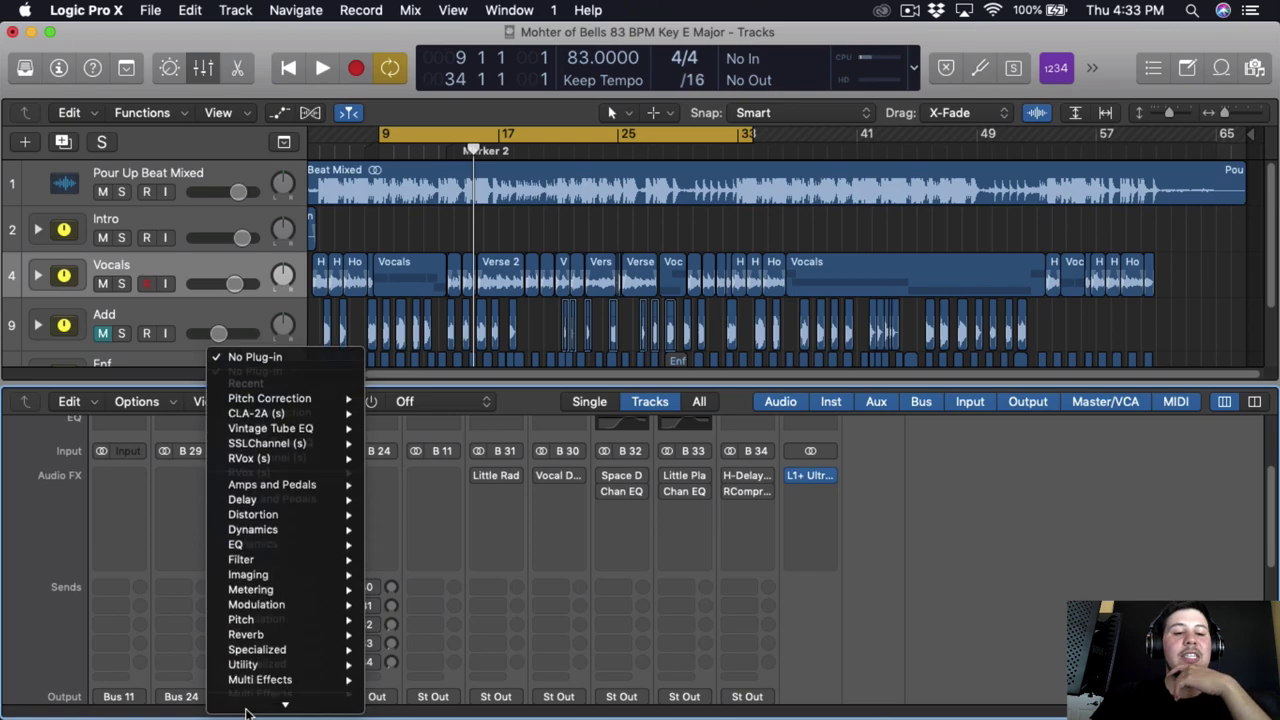
mouse_move(262, 704)
mouse_move(470, 688)
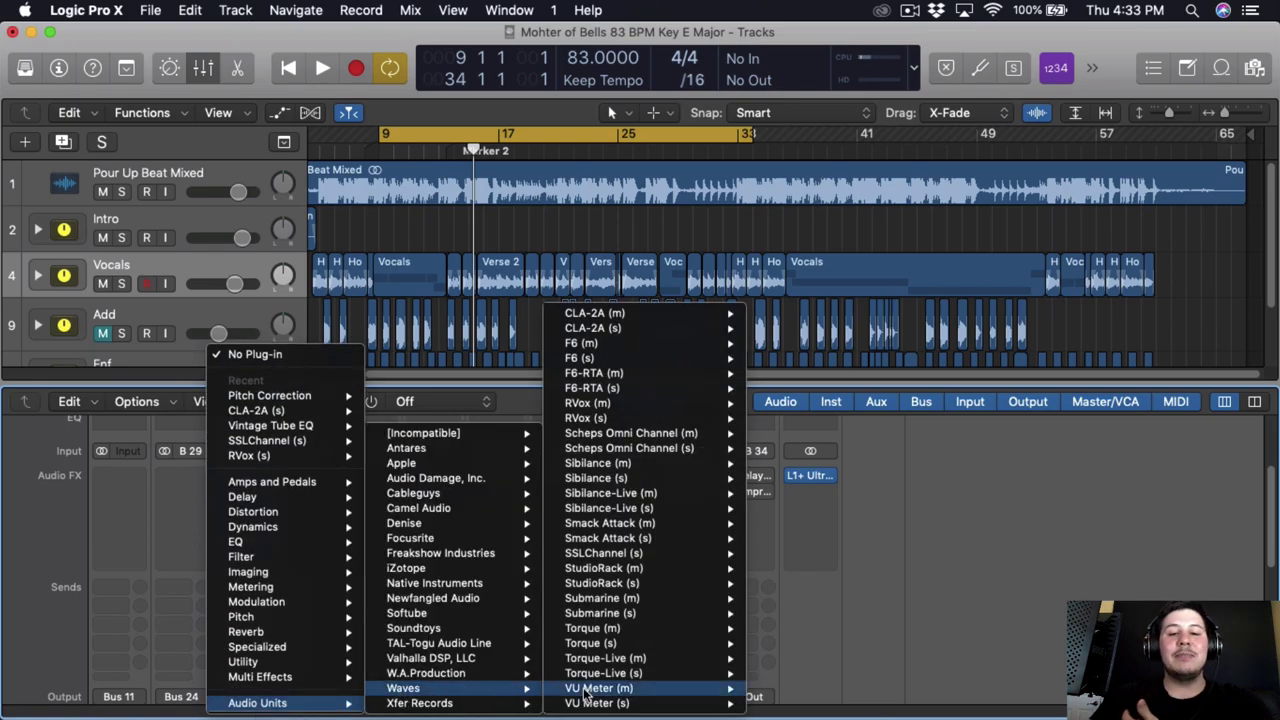
left_click(678, 492)
left_click_drag(411, 51, 668, 12)
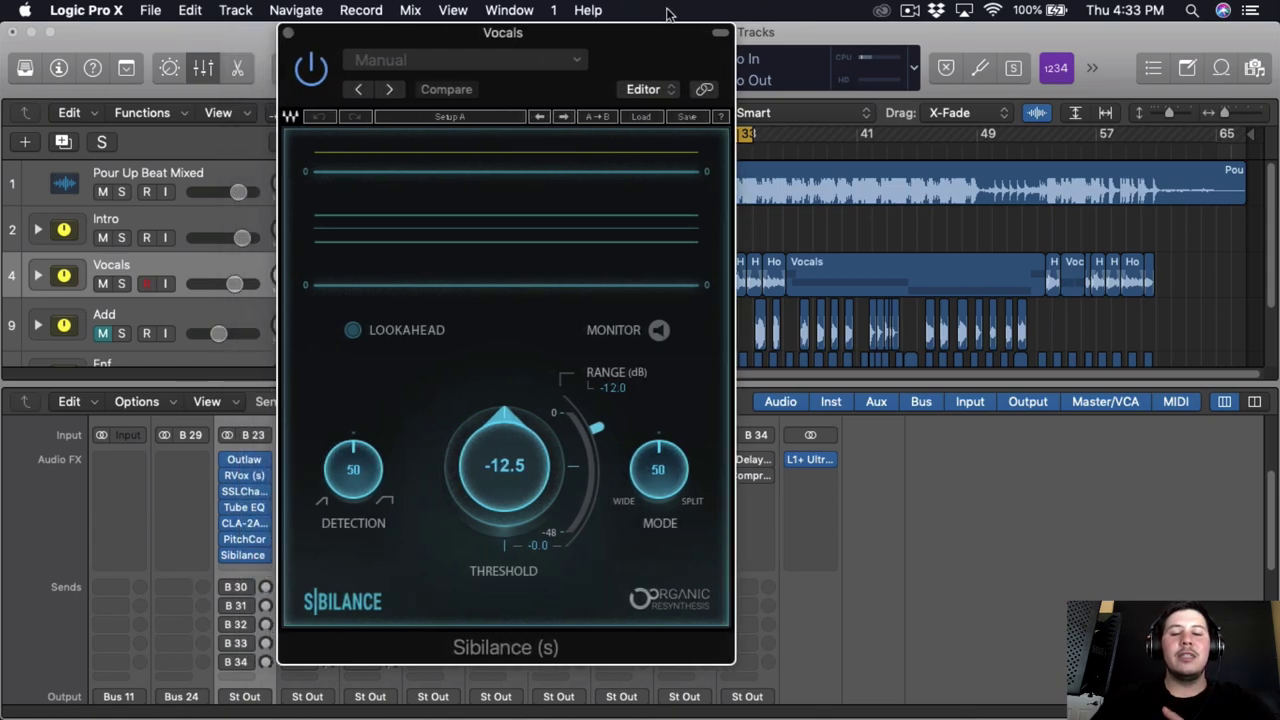
- Set the Sibilance de-esser's mode and detection to 57, threshold to -25.2 and range to -25 dB
left_click_drag(658, 485, 655, 480)
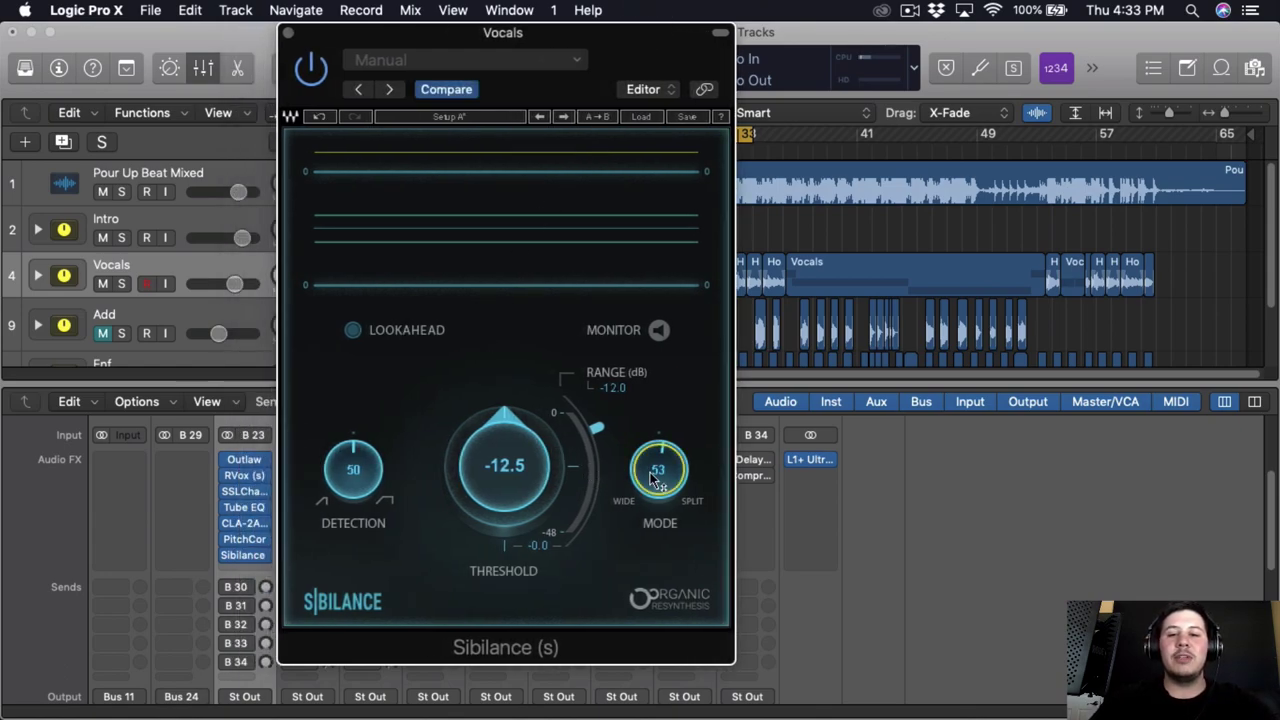
left_click_drag(366, 481, 368, 480)
scroll(540, 493, "down", 1)
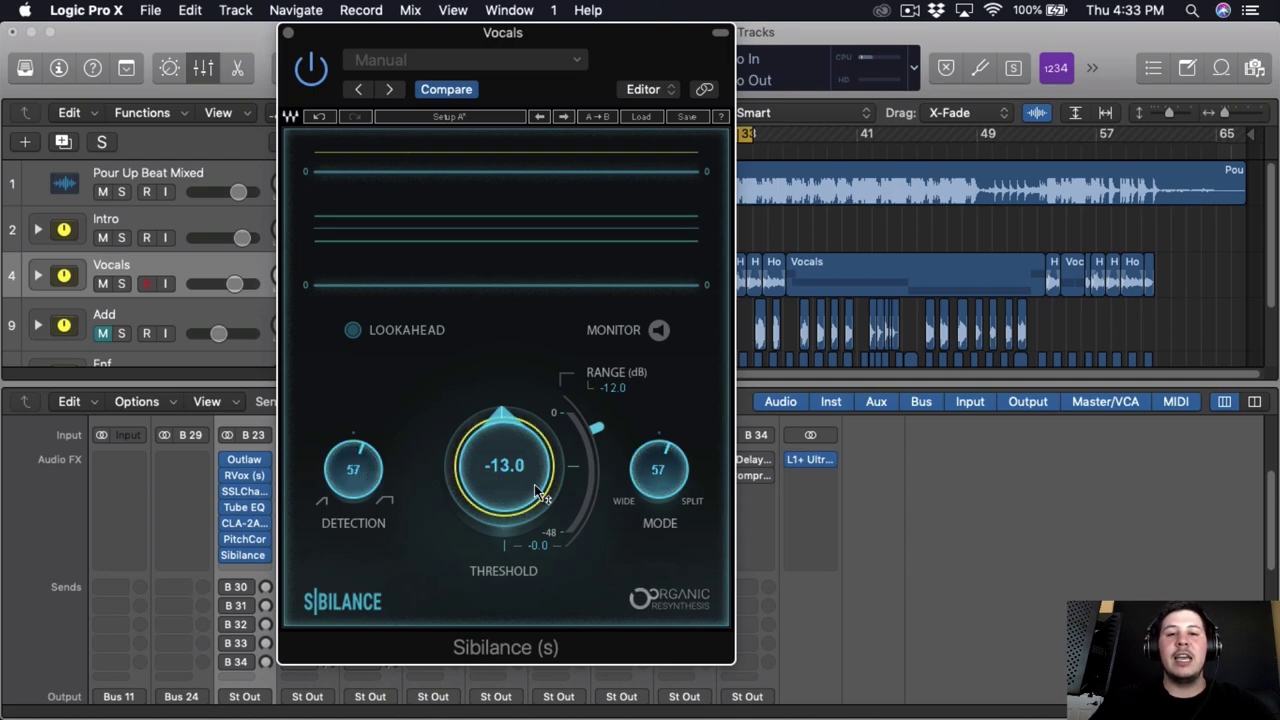
scroll(540, 493, "up", 4)
scroll(540, 493, "down", 9)
scroll(540, 493, "down", 7)
scroll(540, 493, "up", 1)
scroll(600, 494, "down", 10)
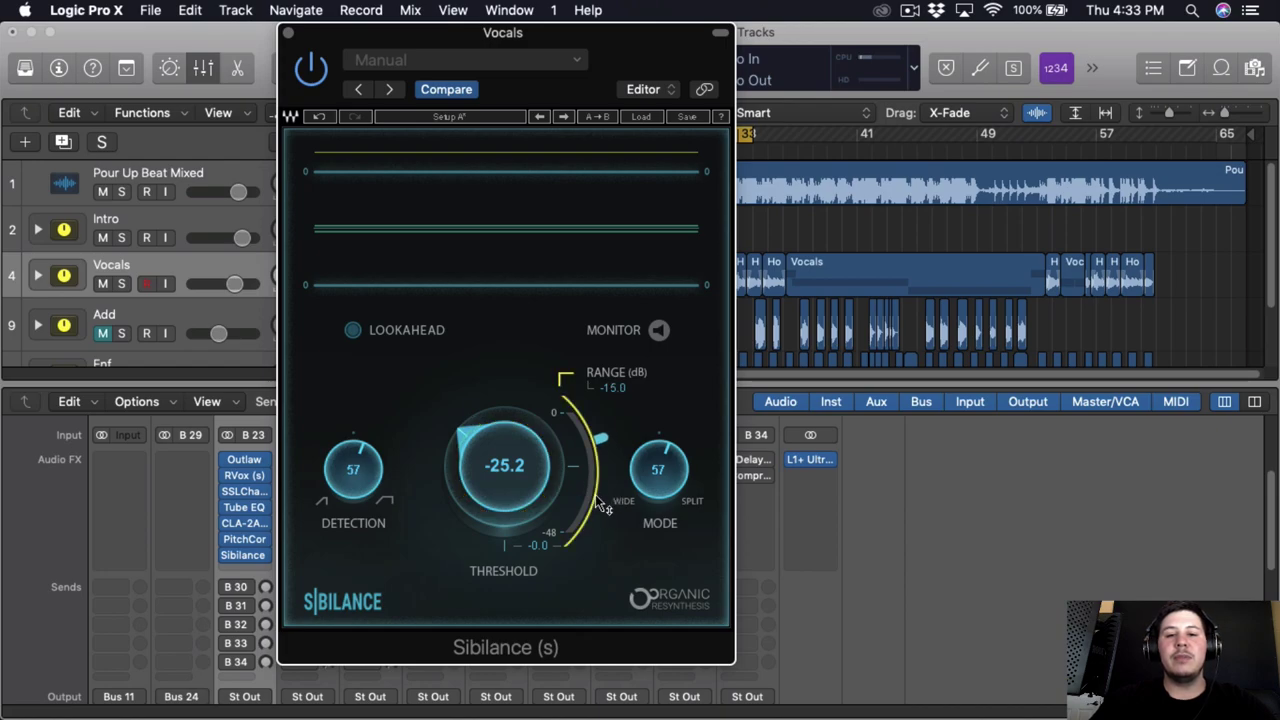
scroll(507, 478, "down", 3)
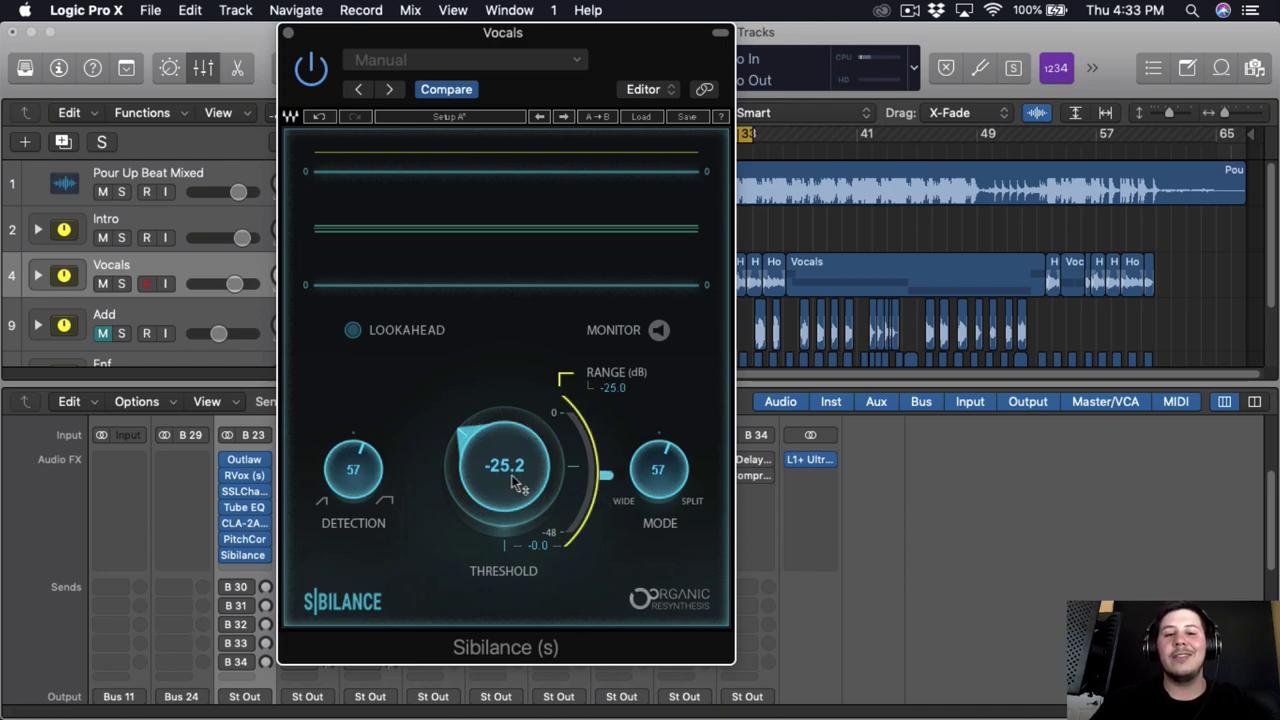
- While the Vocals play, enable Sibilance's lookahead and tune threshold to -9.9, range to -26 dB, mode to 58 and detection to 59
key("space")
scroll(507, 478, "up", 18)
scroll(507, 478, "down", 20)
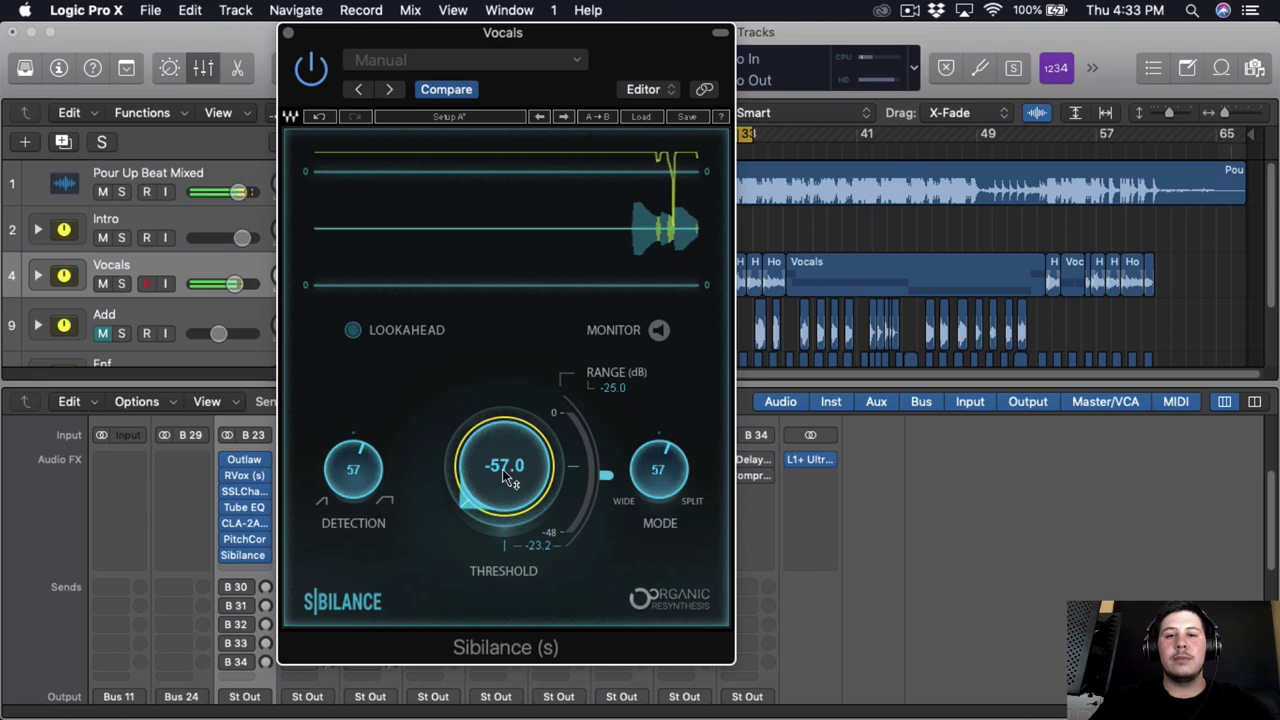
scroll(508, 474, "up", 15)
scroll(515, 473, "down", 1)
left_click(351, 330)
left_click_drag(509, 480, 512, 487)
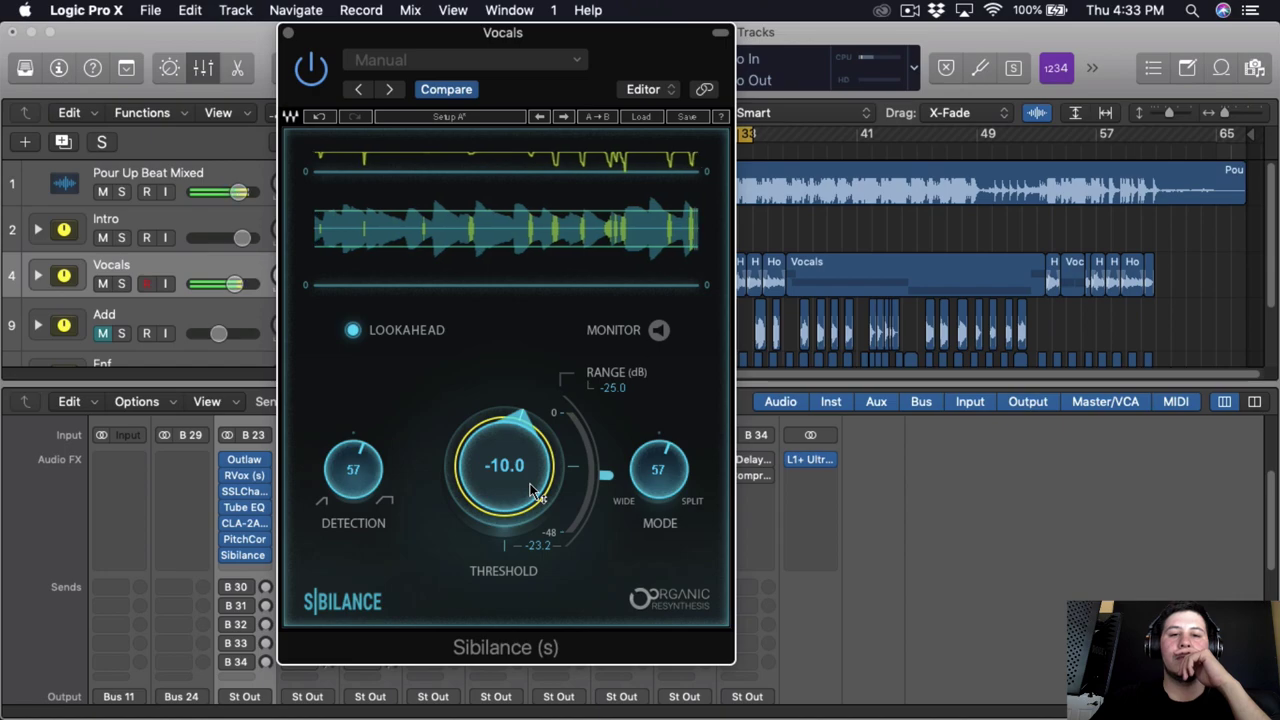
left_click_drag(535, 487, 664, 480)
left_click_drag(368, 483, 368, 478)
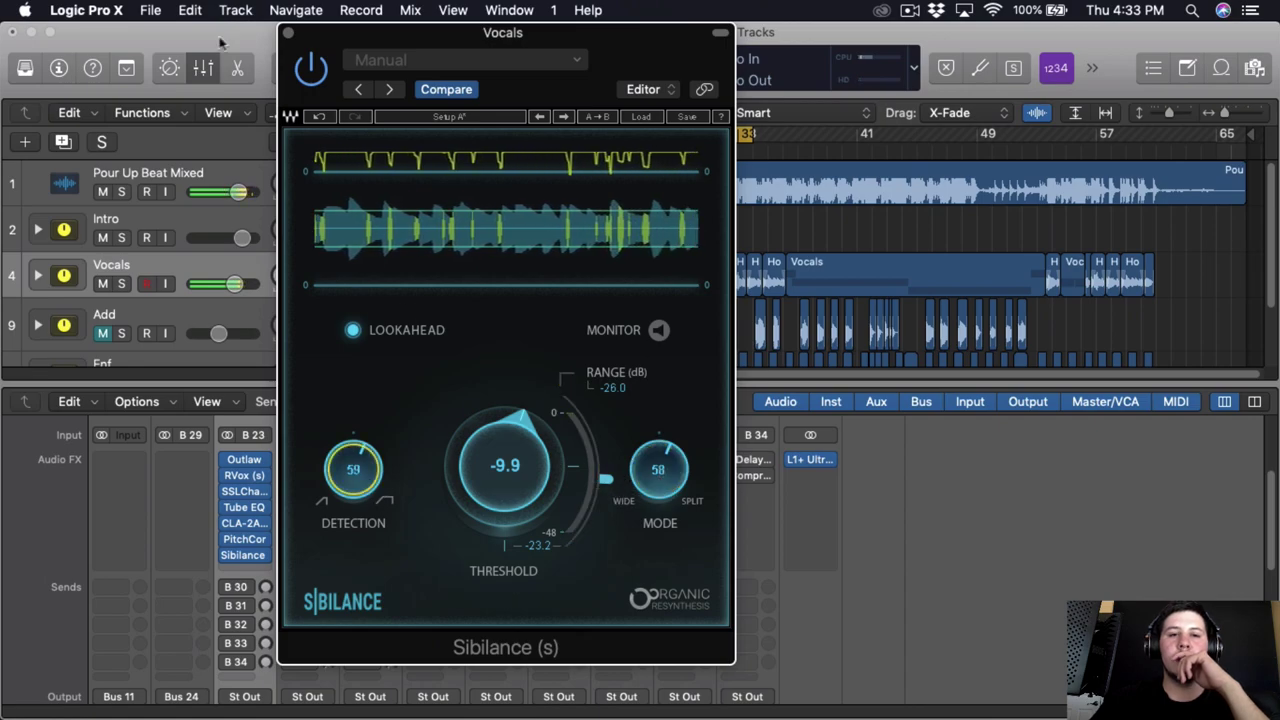
key("super+w")
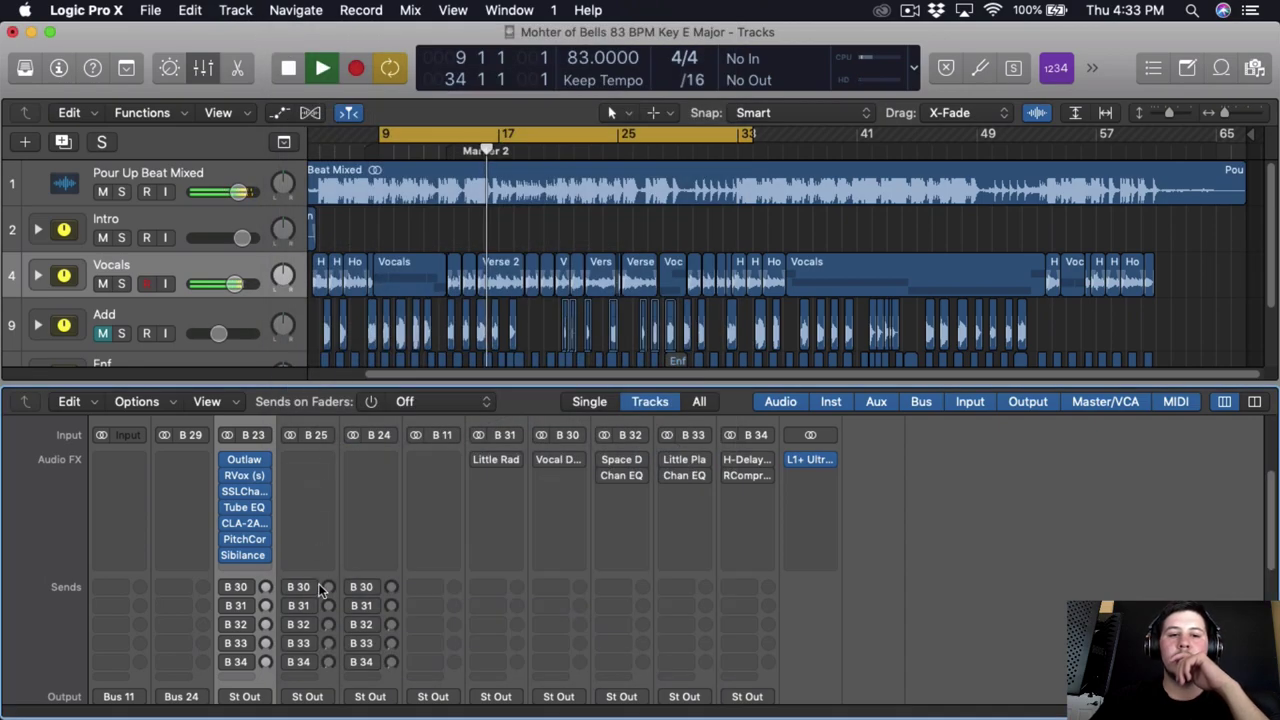
- Try to insert the stereo Waves S1 Imager (s) below Sibilance on the Vocals channel, and stop playback
left_click(238, 573)
mouse_move(290, 703)
mouse_move(440, 433)
mouse_move(585, 433)
scroll(752, 512, "down", 5)
mouse_move(760, 498)
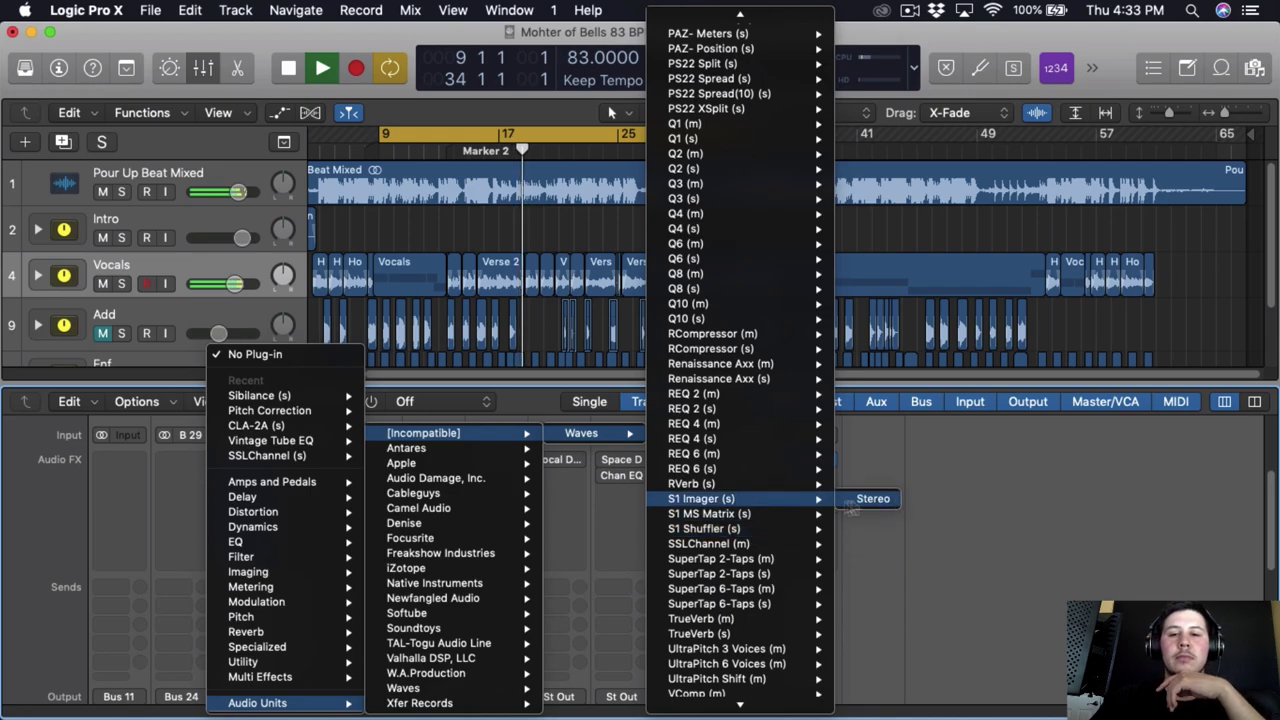
left_click(868, 499)
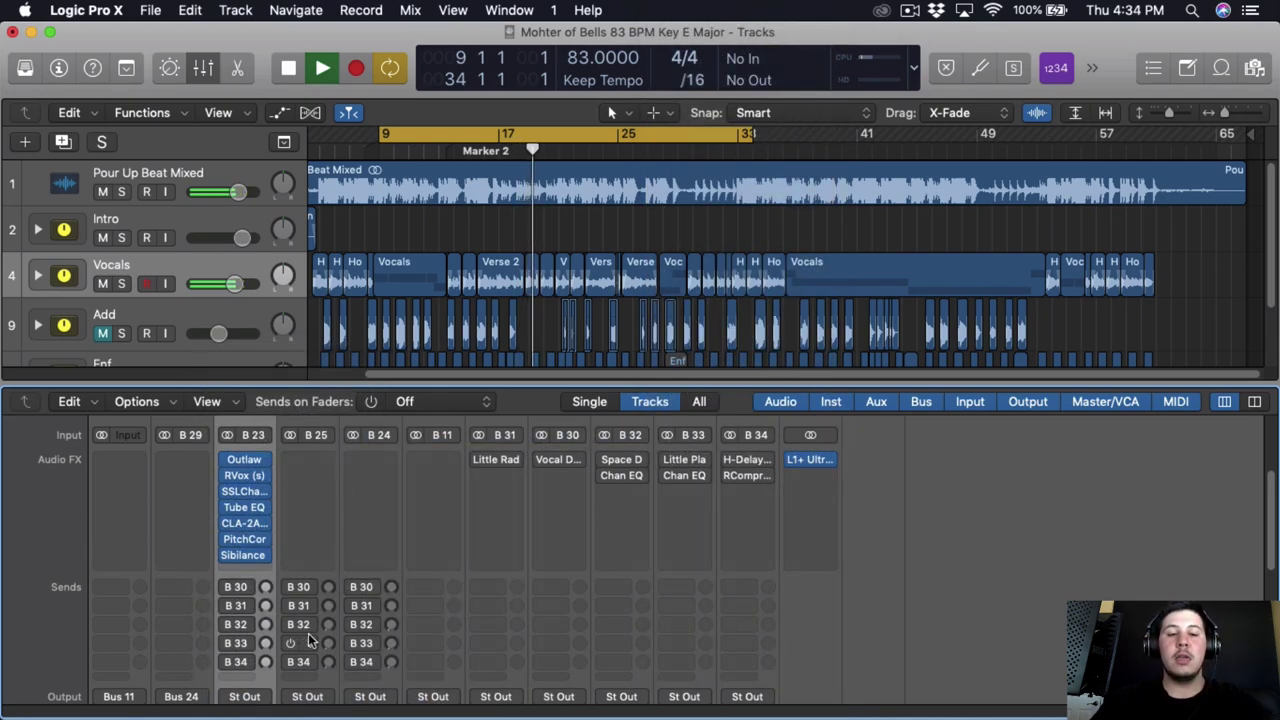
key("space")
- Insert the stereo Waves S1 Imager (s) below Sibilance on the Vocals channel and set its width to 1.15
left_click(258, 572)
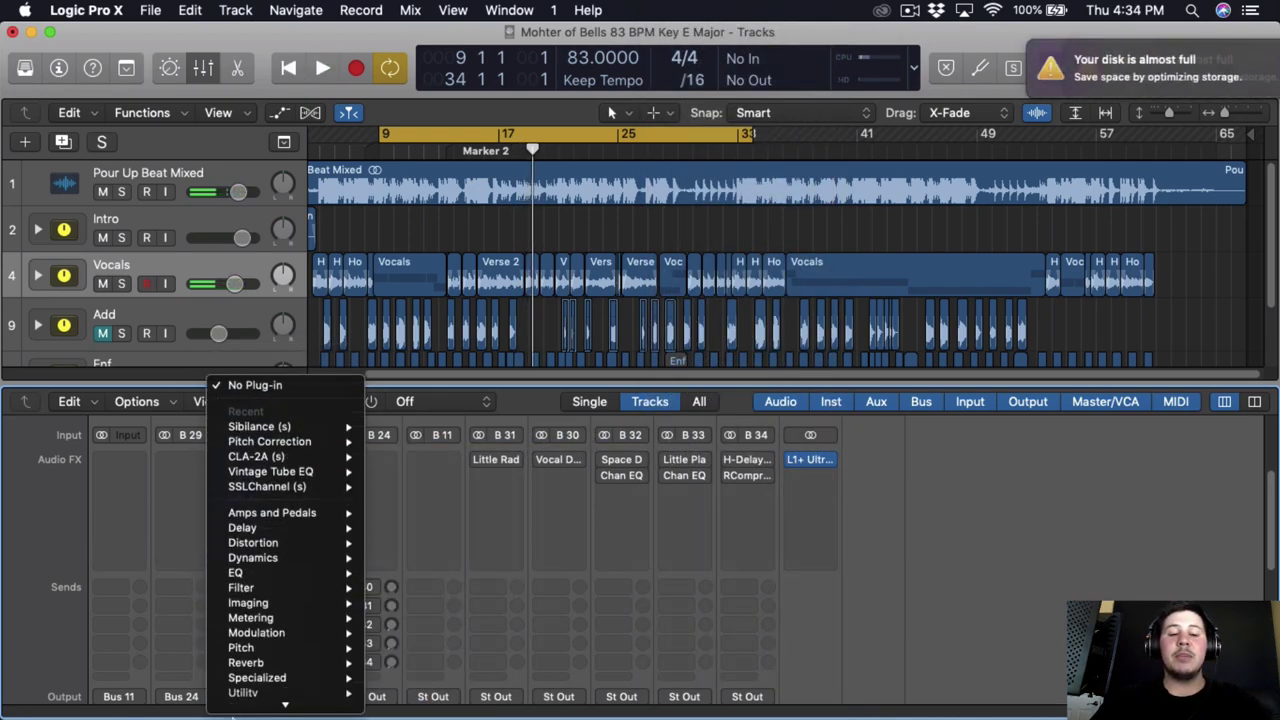
mouse_move(257, 703)
mouse_move(460, 433)
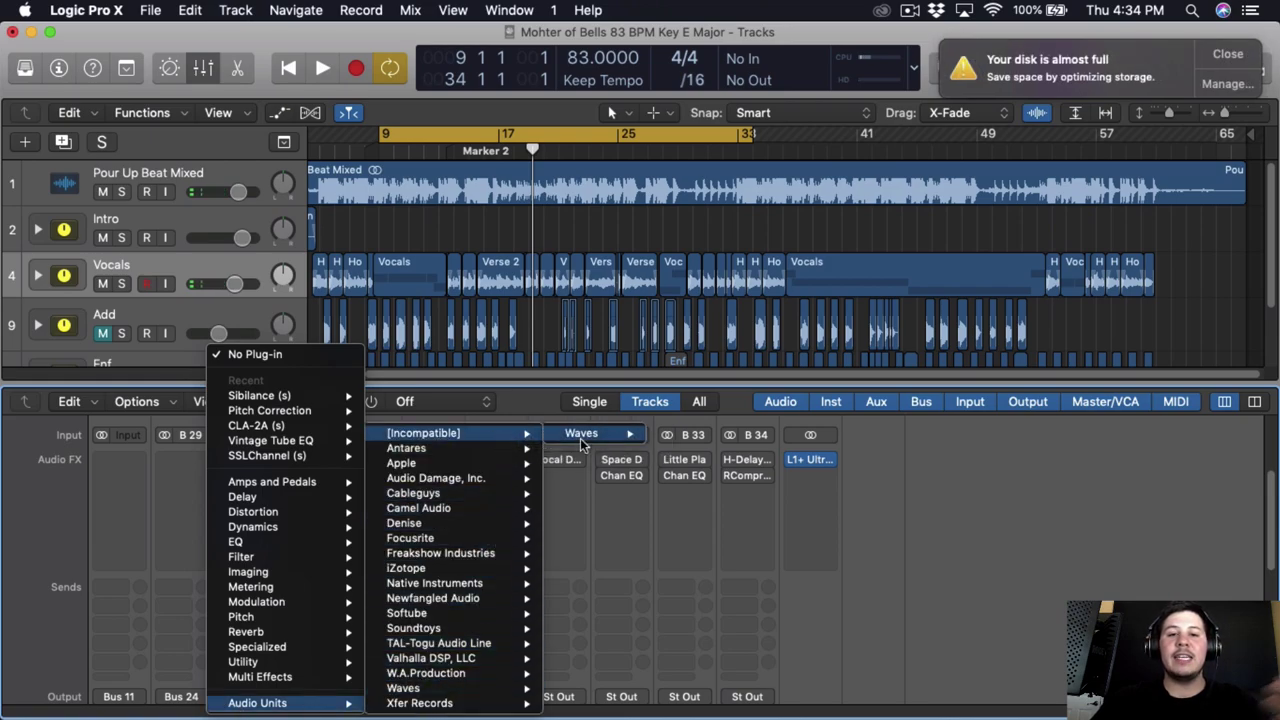
mouse_move(582, 434)
scroll(771, 470, "down", 15)
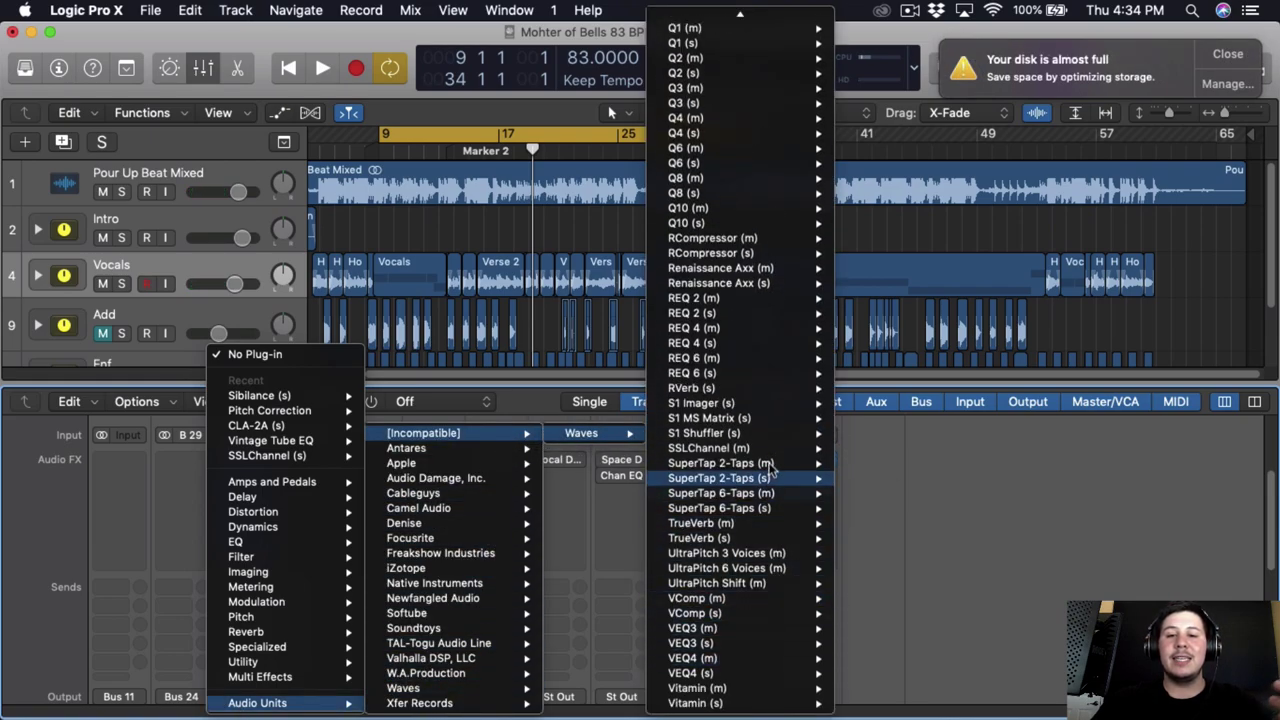
left_click(831, 416)
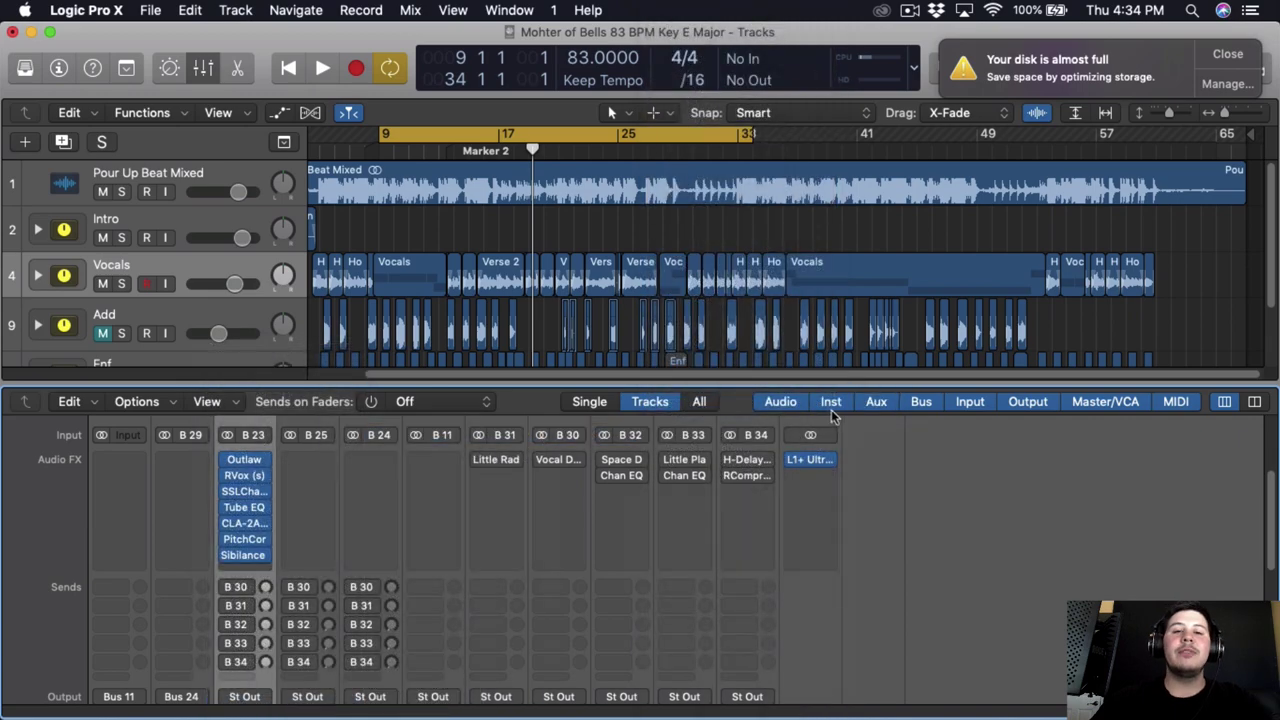
left_click_drag(350, 95, 680, 72)
left_click_drag(429, 232, 436, 245)
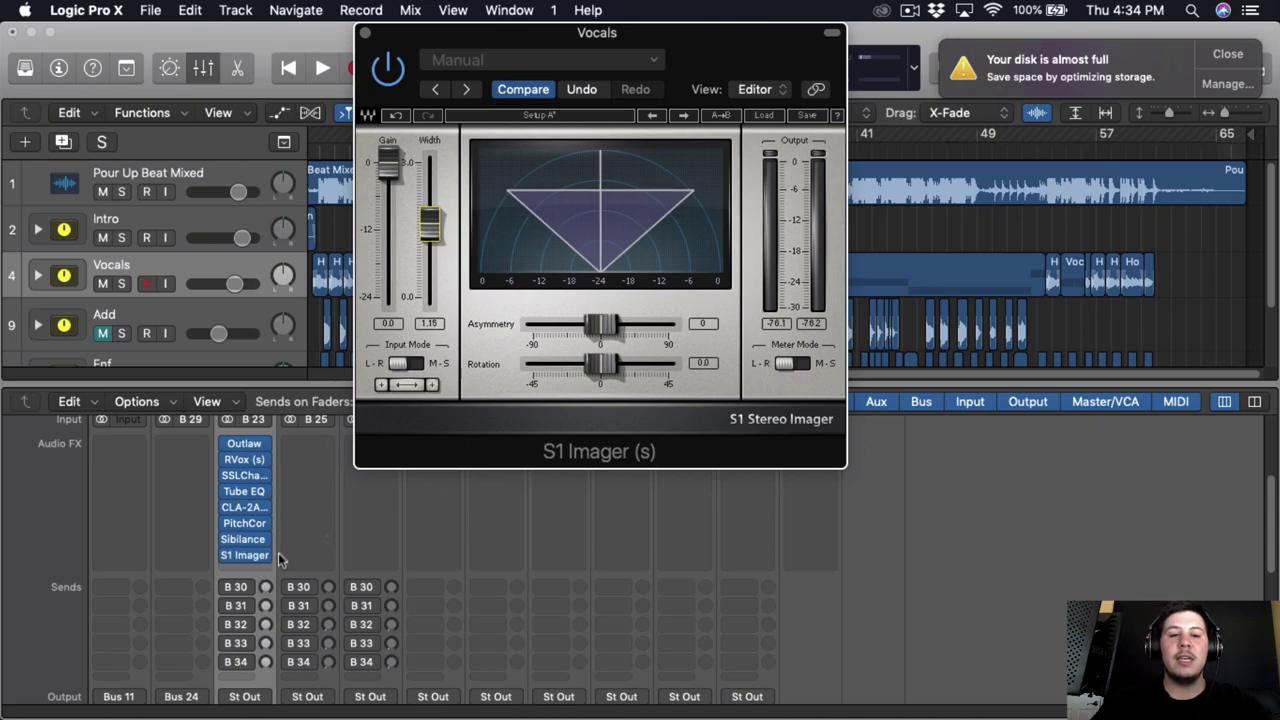
- Insert a stereo Stereo Spread below S1 Imager on Vocals with lower intensity 0%, lower frequency 590 Hz and upper intensity 16%
left_click(250, 569)
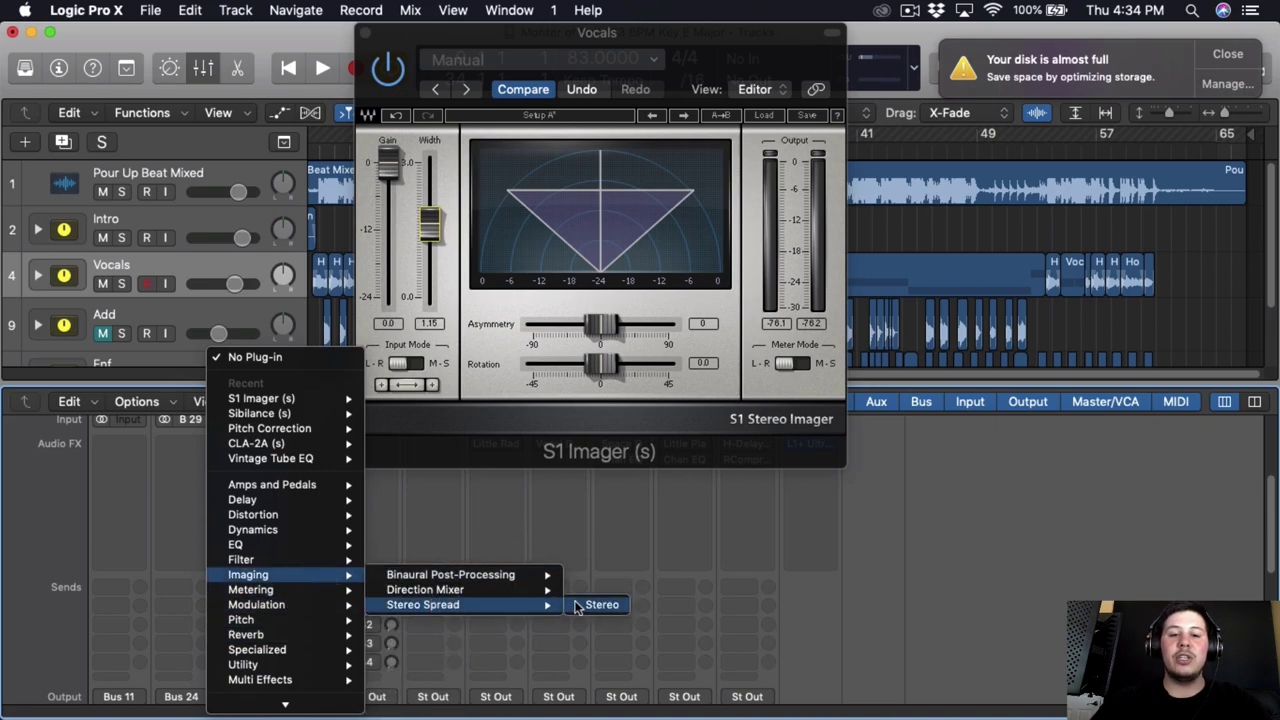
left_click(560, 591)
left_click_drag(58, 180, 56, 228)
double_click(61, 266)
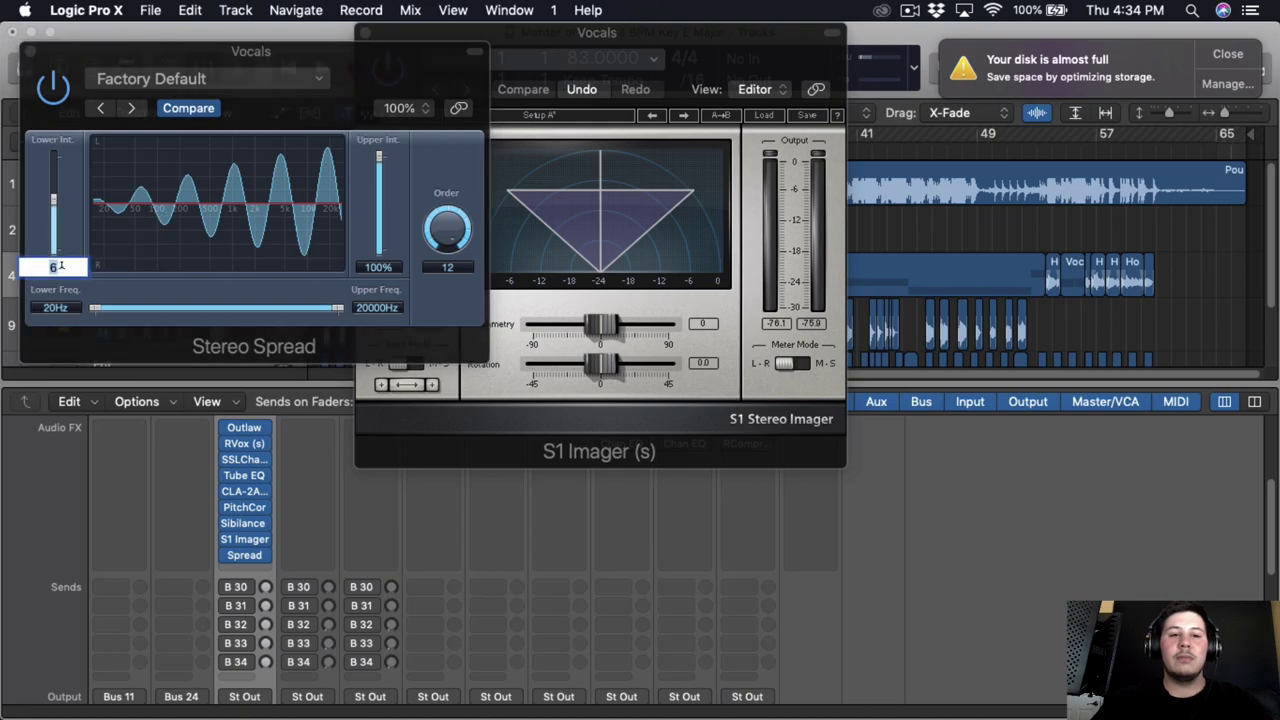
type("0")
key("Return")
left_click_drag(92, 308, 209, 316)
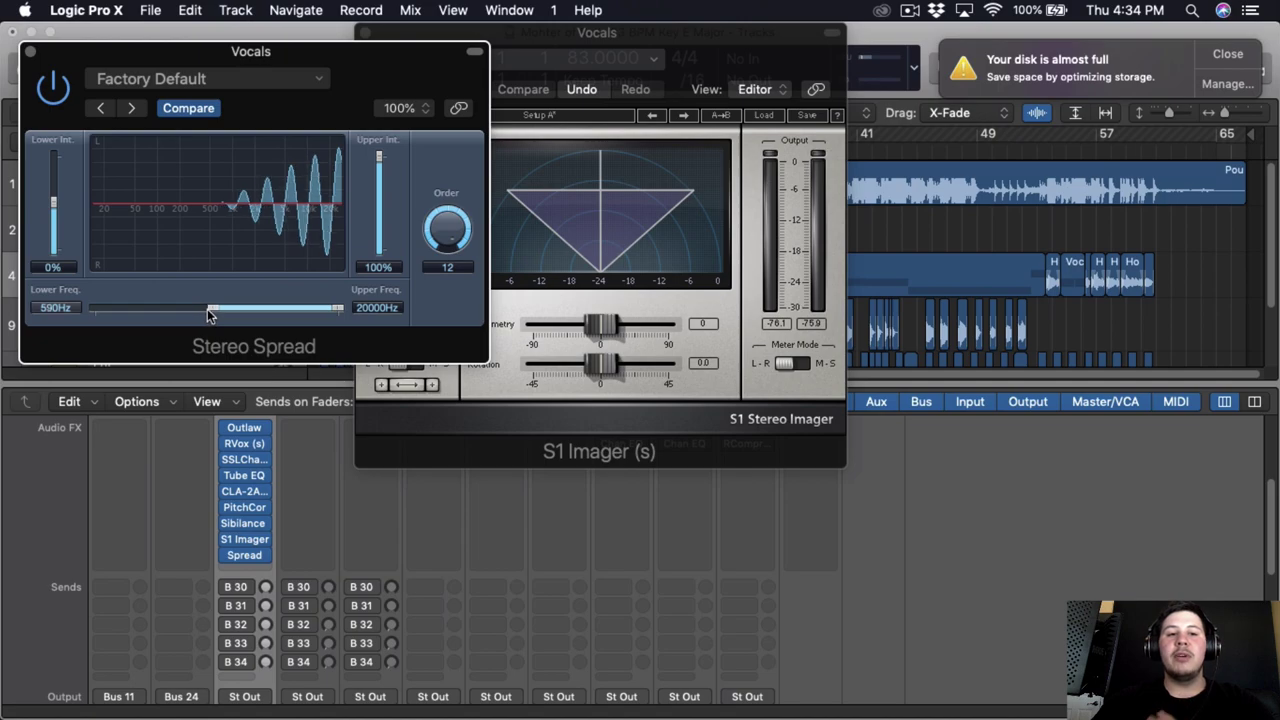
left_click_drag(380, 157, 385, 195)
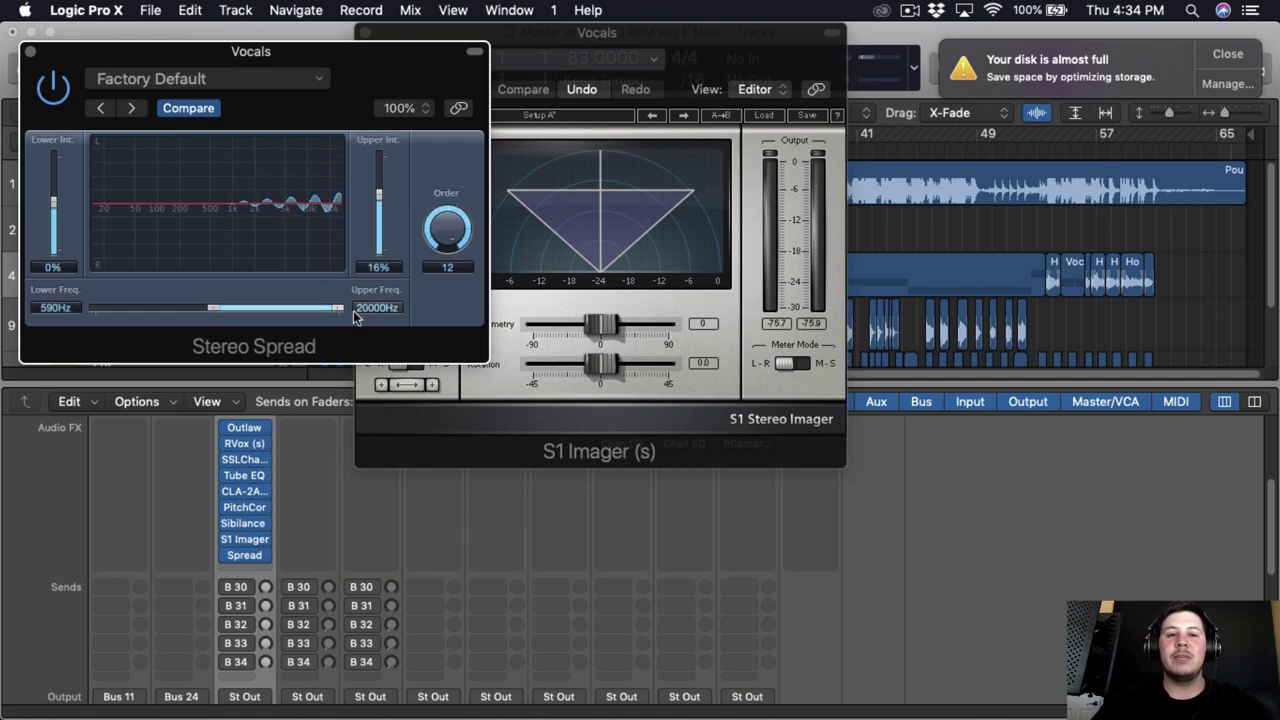
left_click(30, 52)
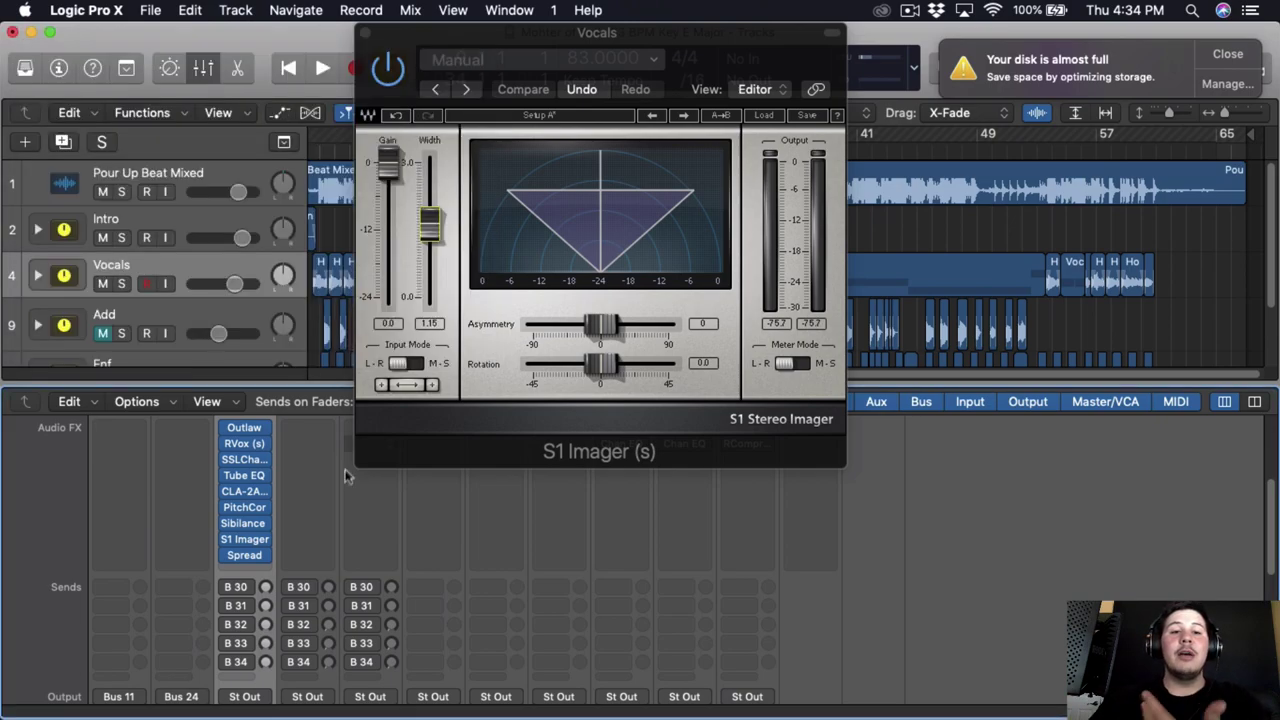
- Remove Stereo Spread from the Vocals channel and close the S1 Imager window
left_click(265, 558)
left_click(326, 348)
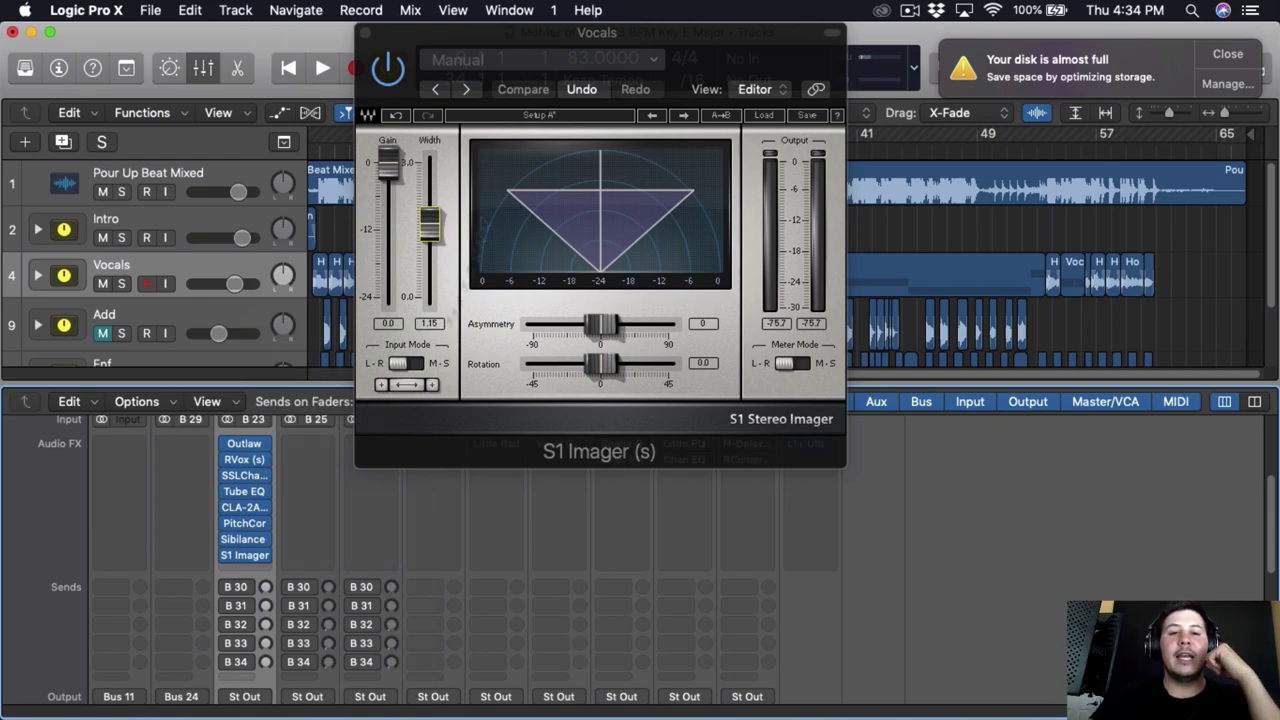
left_click(364, 36)
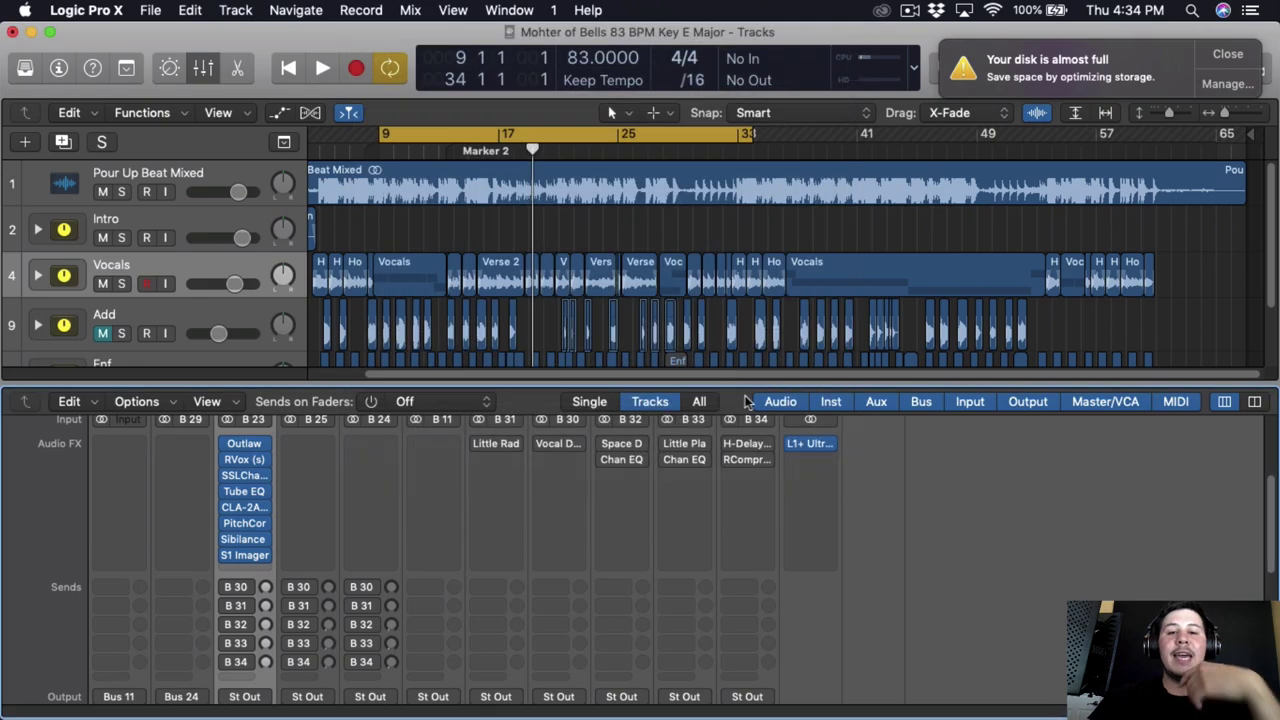
- Insert a stereo Channel EQ below Vocal Doubler on the DUb bus and enable its low cut at 630 Hz, 24 dB/Oct
left_click(548, 452)
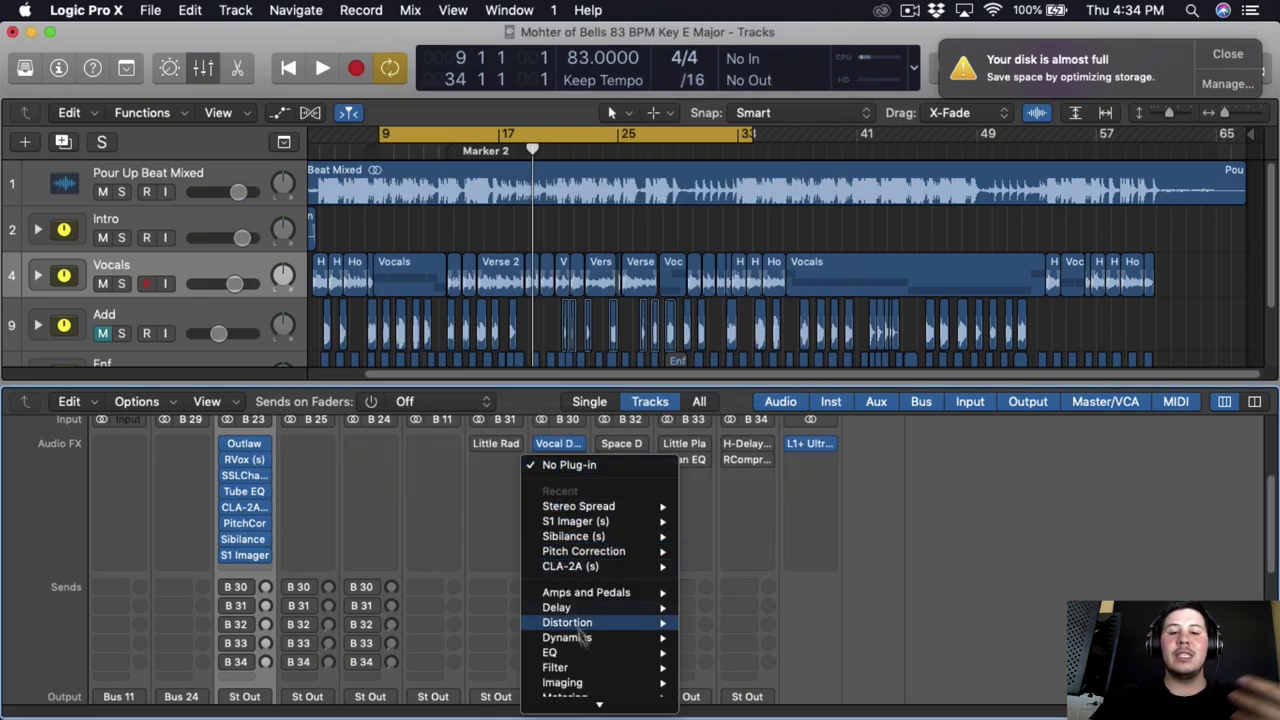
mouse_move(552, 652)
mouse_move(715, 648)
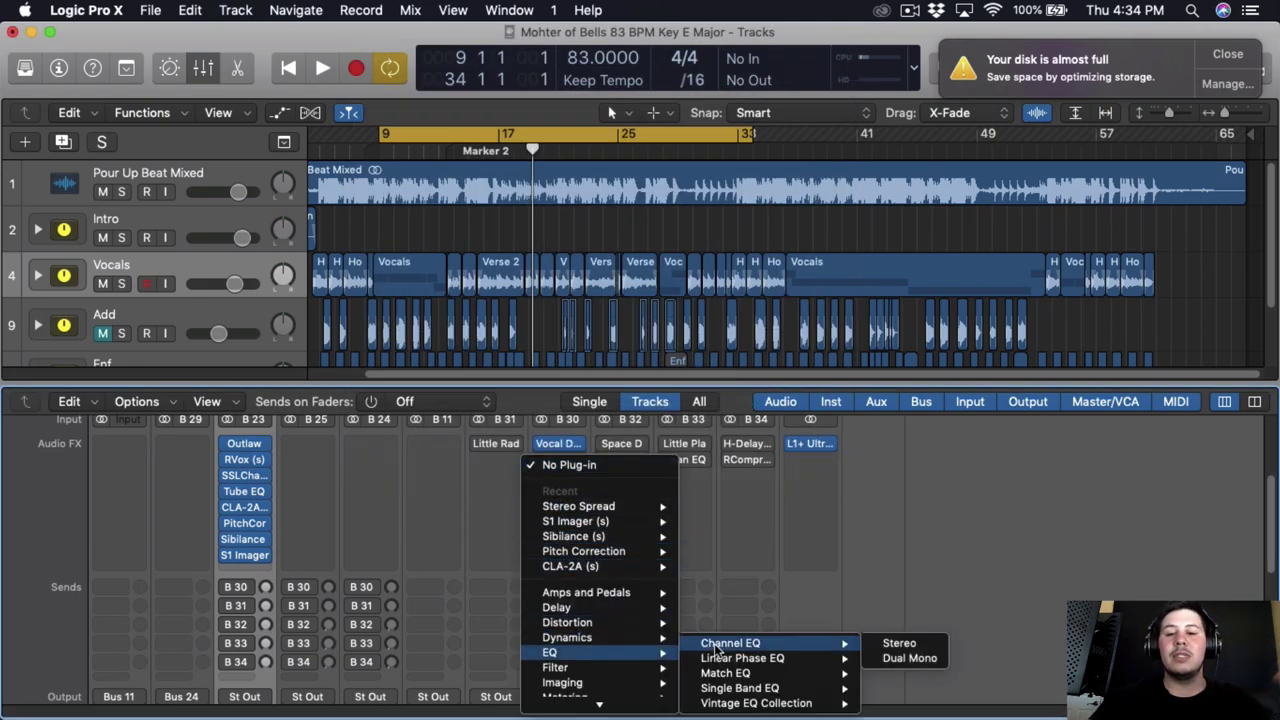
left_click(899, 645)
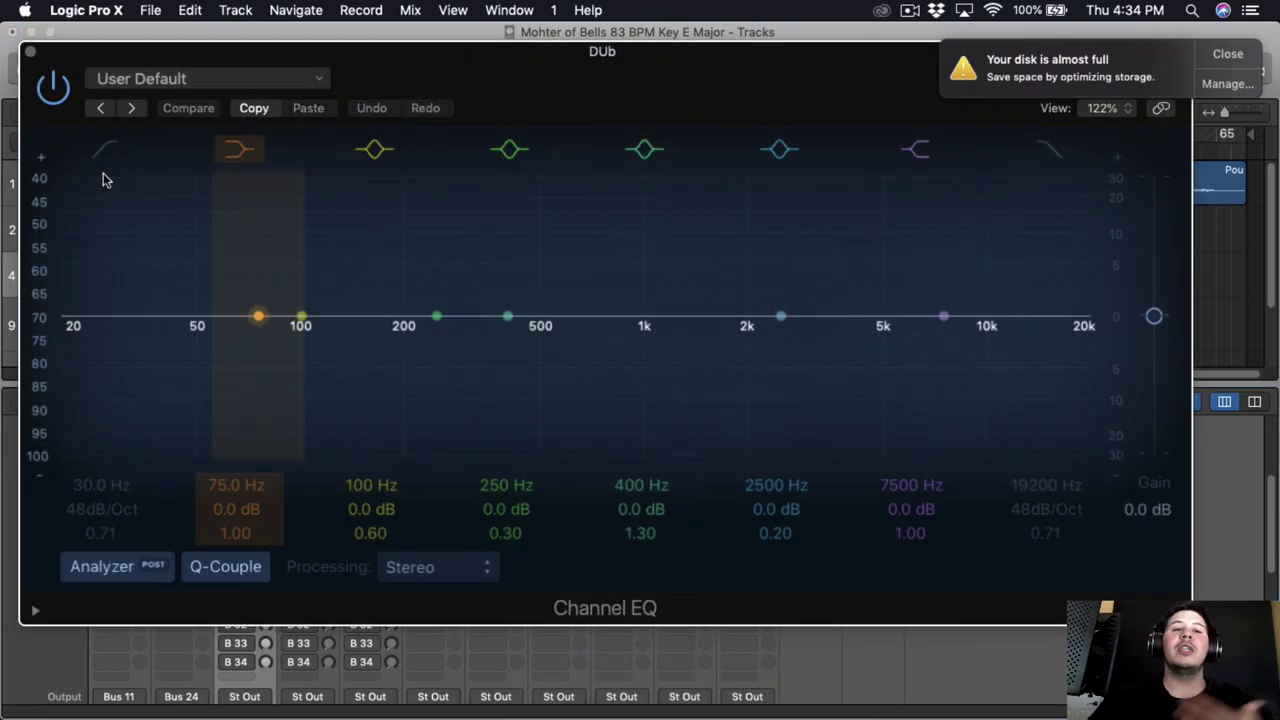
left_click(104, 149)
left_click_drag(110, 345, 572, 350)
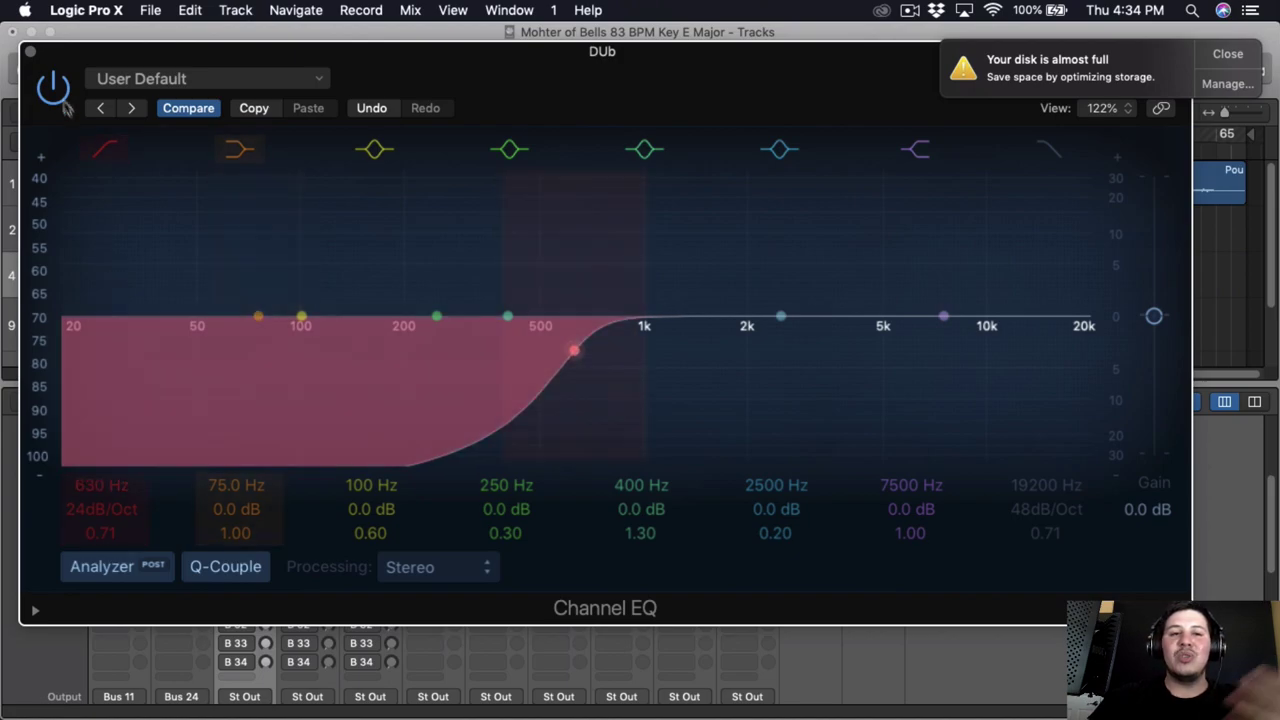
left_click(31, 52)
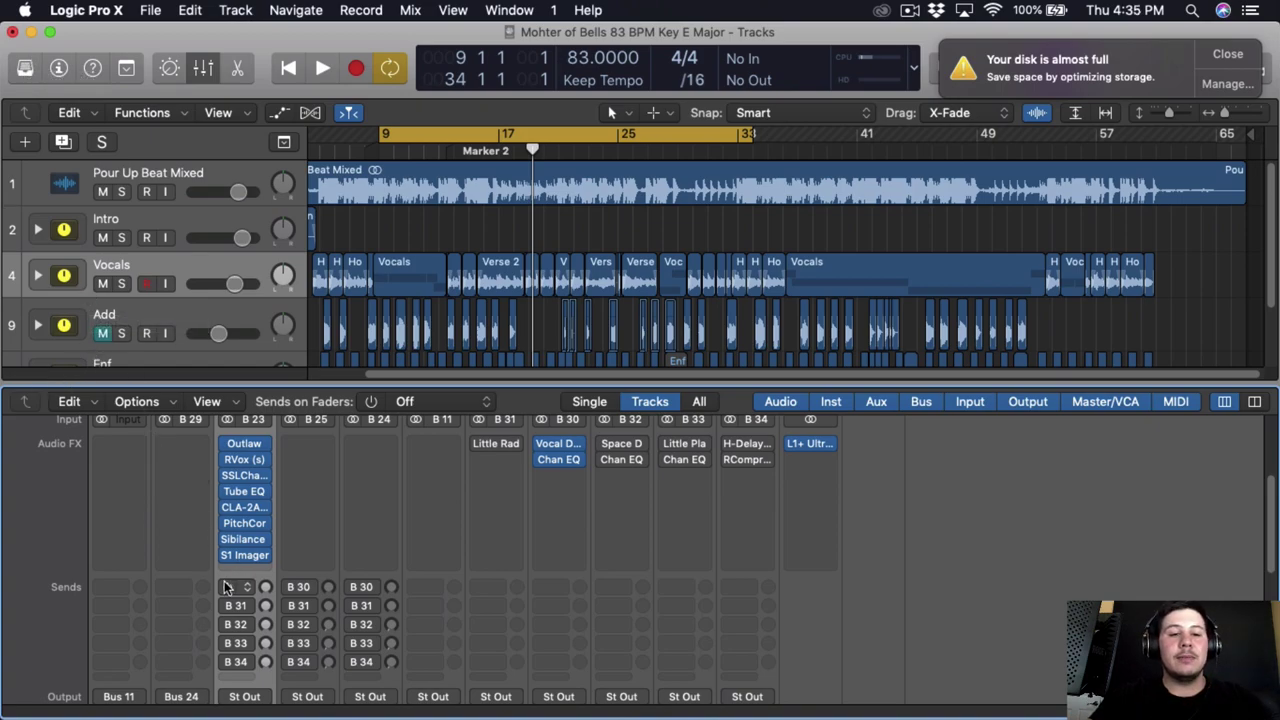
- Enable the Vocals sends to buses 30 and 31 during playback, and switch on and open Little Radiator on the Pre-Amp bus
key("space")
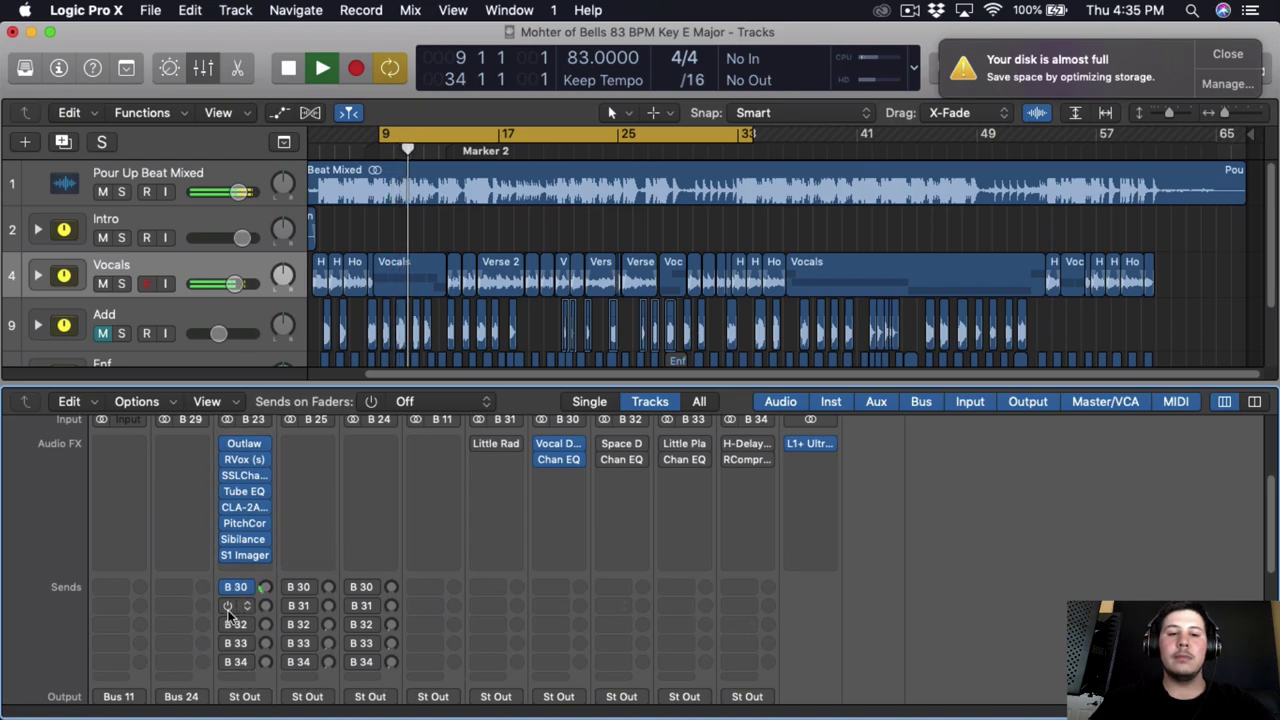
key("space")
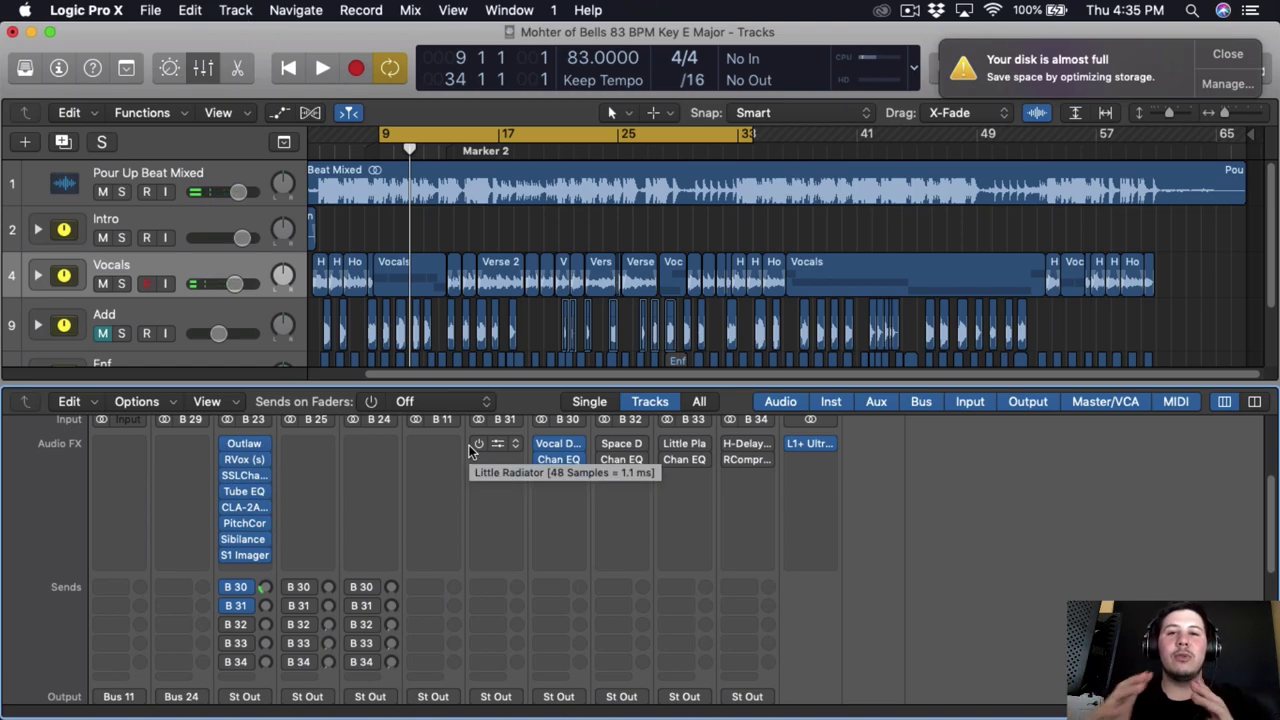
left_click(478, 444)
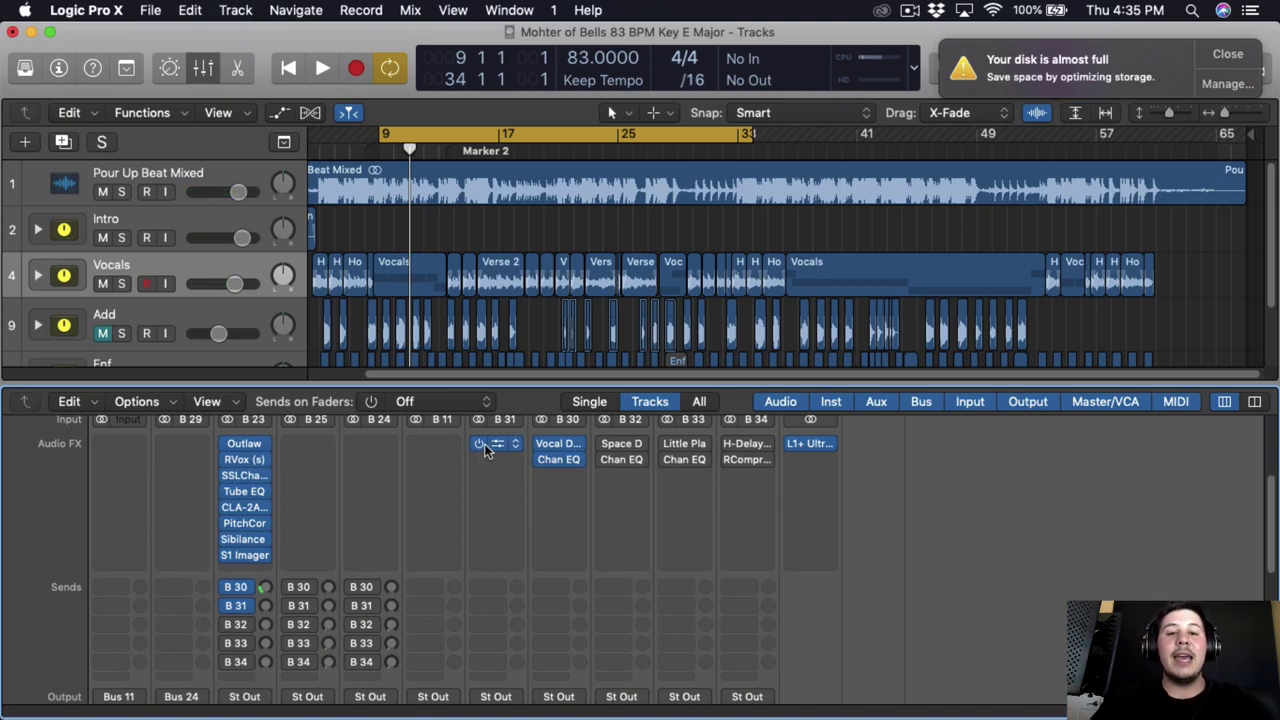
left_click(495, 446)
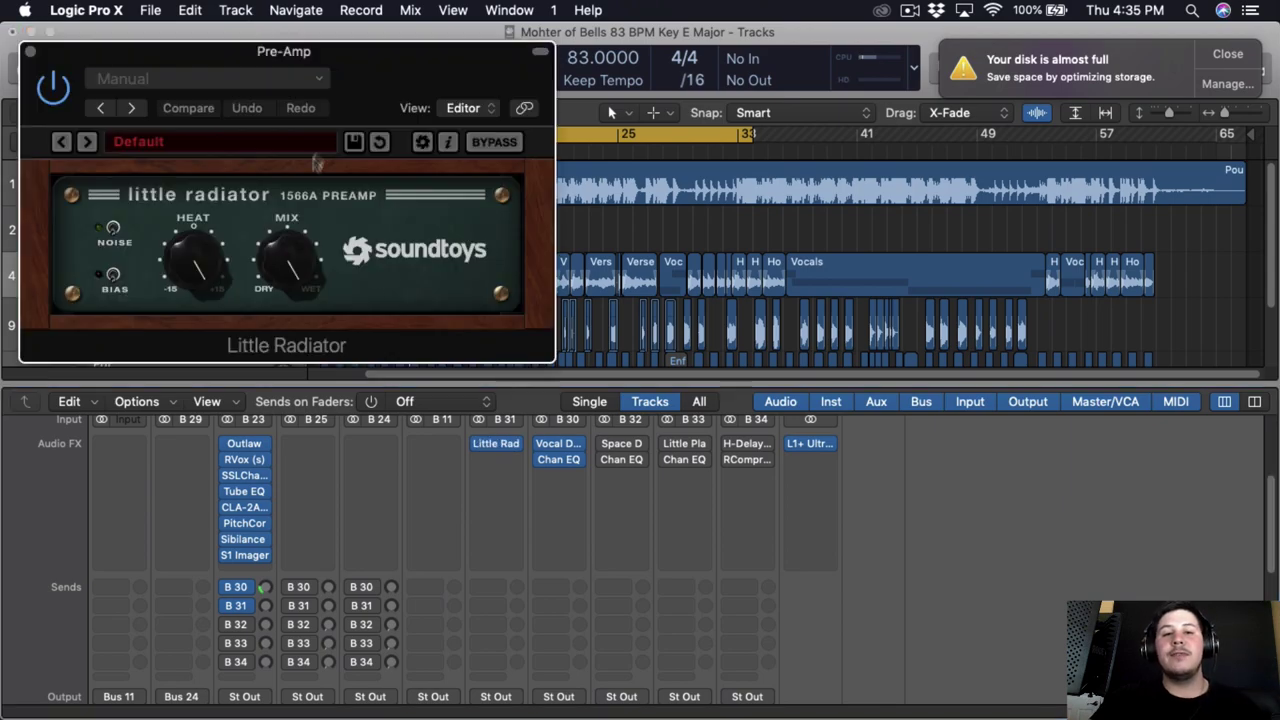
left_click_drag(398, 120, 793, 53)
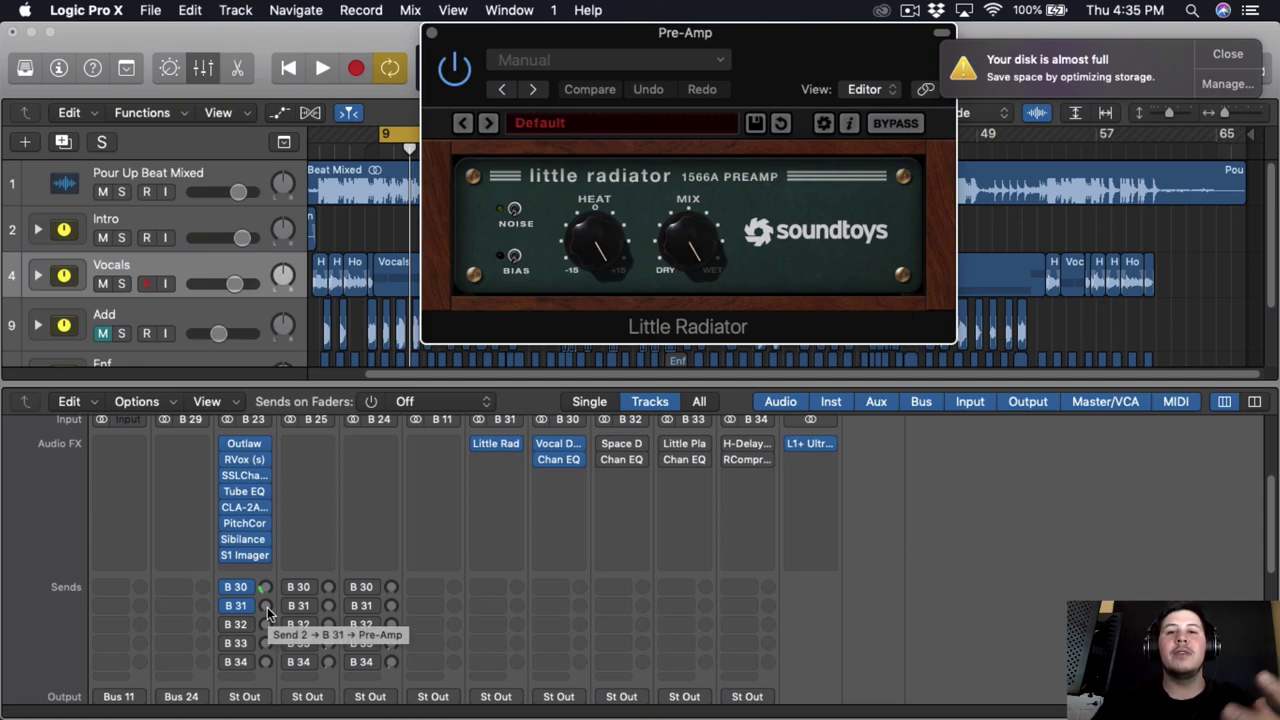
- While the Vocals play, set their bus 31 send to -35.6 dB, hide the plug-in window and stop playback
key("space")
mouse_move(266, 602)
left_mouse_down()
mouse_move(281, 547)
mouse_move(284, 601)
left_mouse_up()
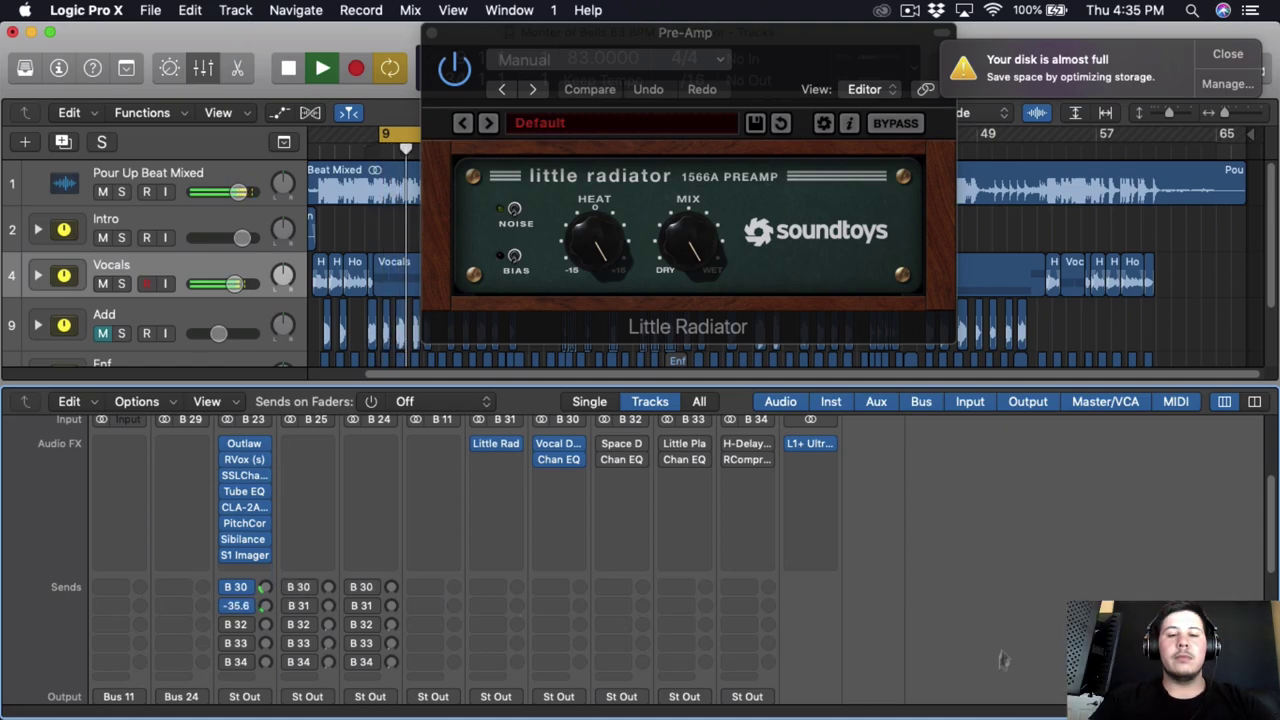
key("v")
scroll(447, 507, "down", 2)
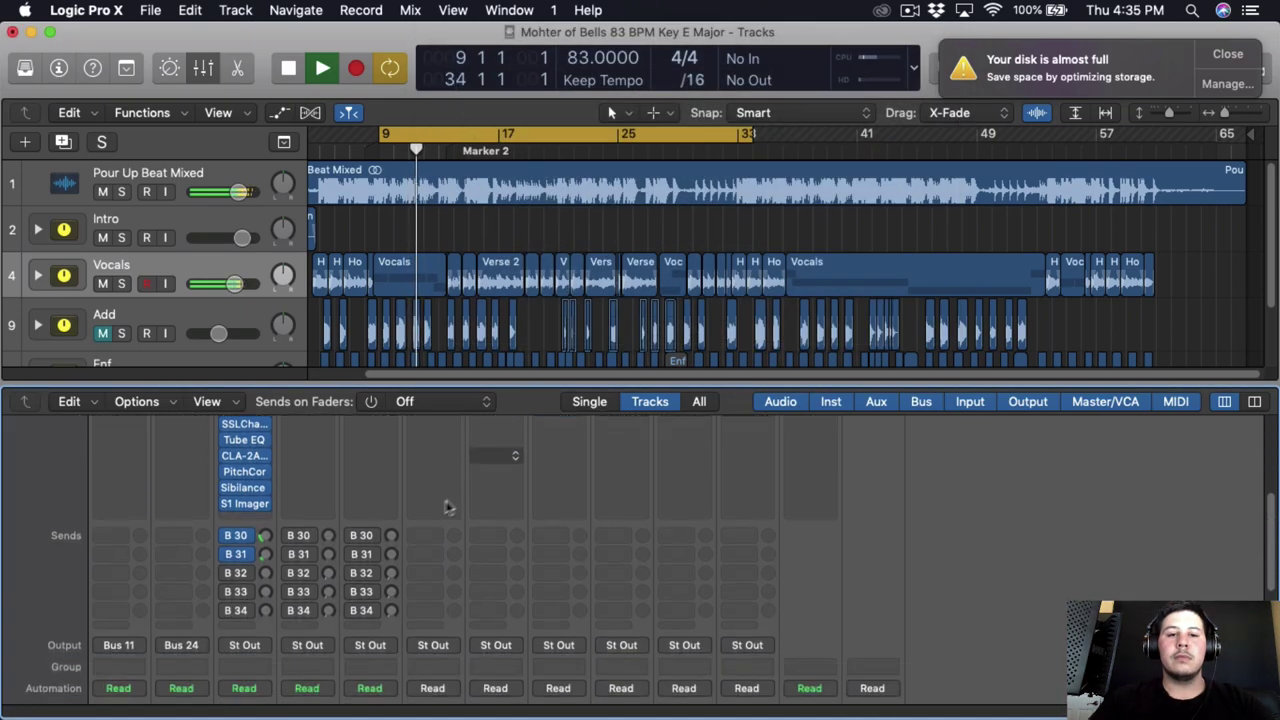
scroll(314, 572, "up", 3)
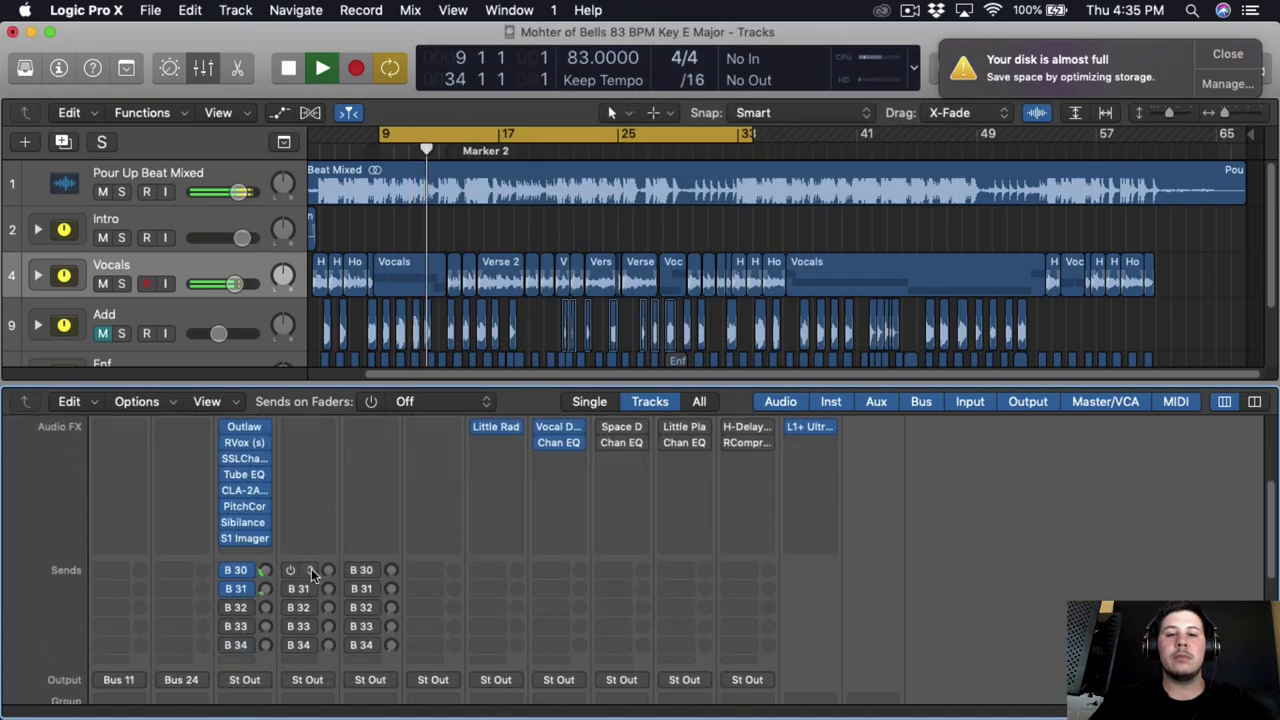
key("space")
- Switch on and open Space Designer on the Reverb bus, and browse its Large Spaces presets
scroll(310, 572, "up", 2)
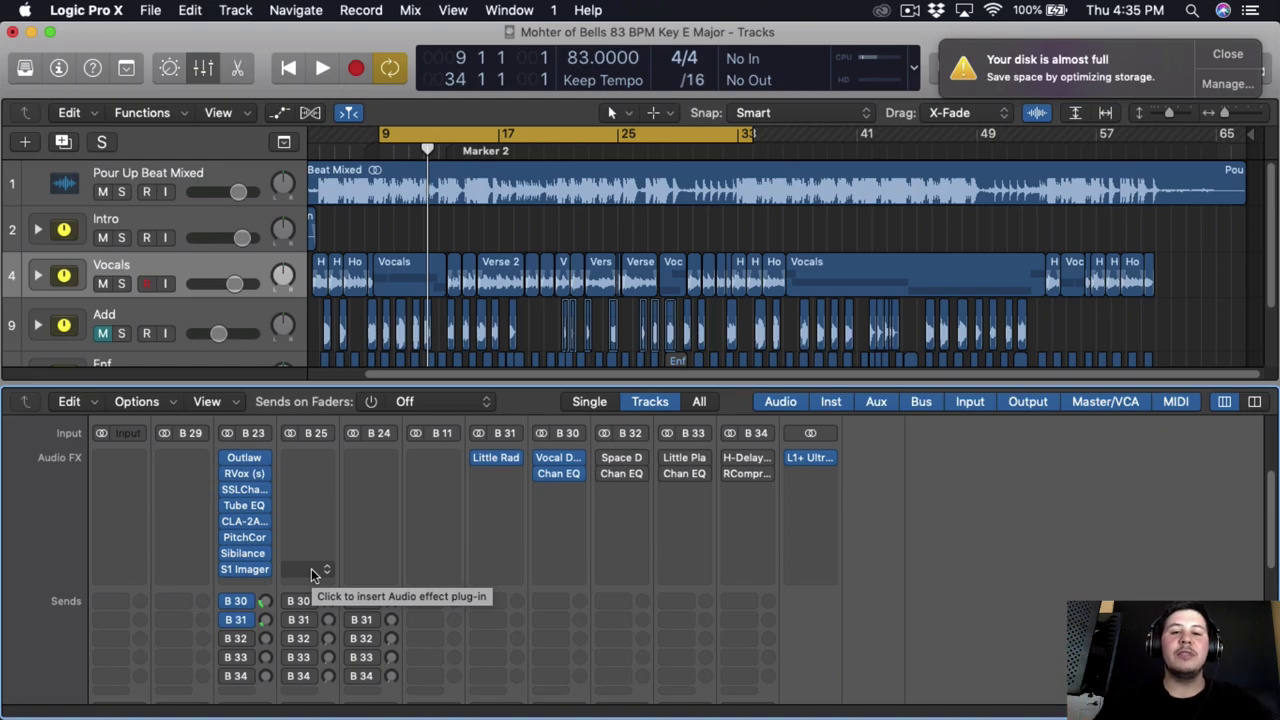
mouse_move(622, 462)
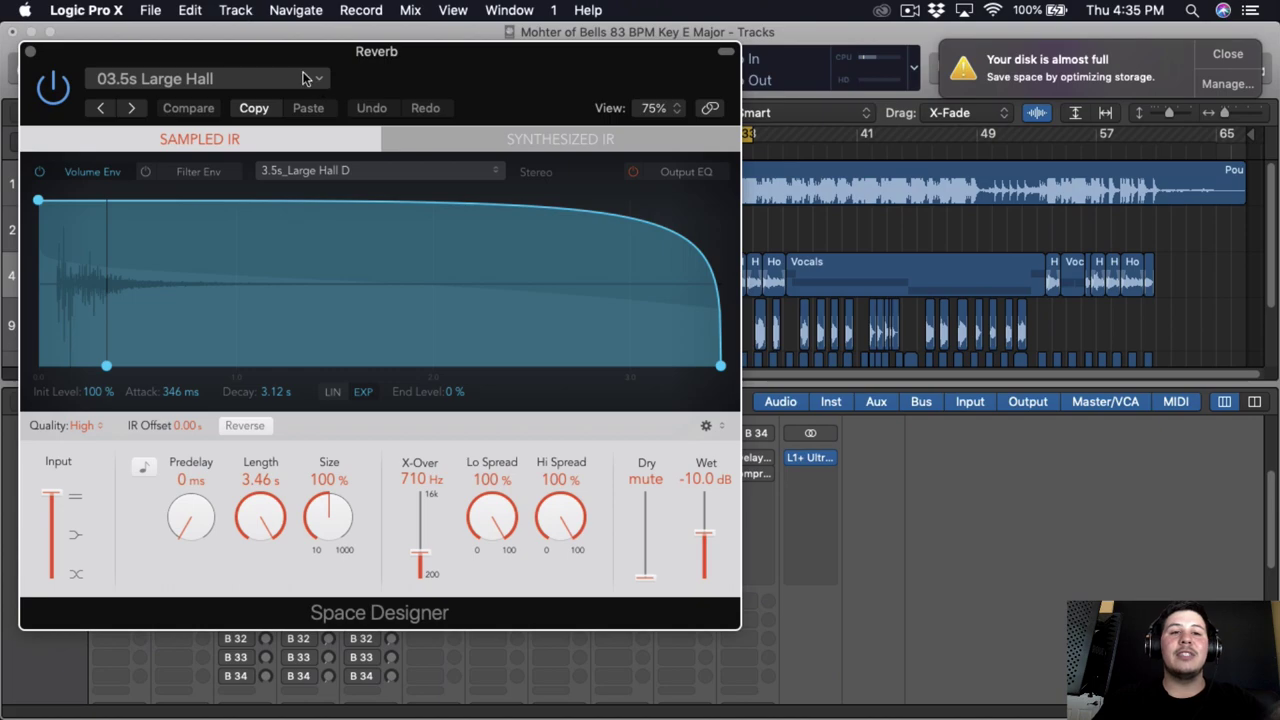
left_click(303, 80)
mouse_move(243, 434)
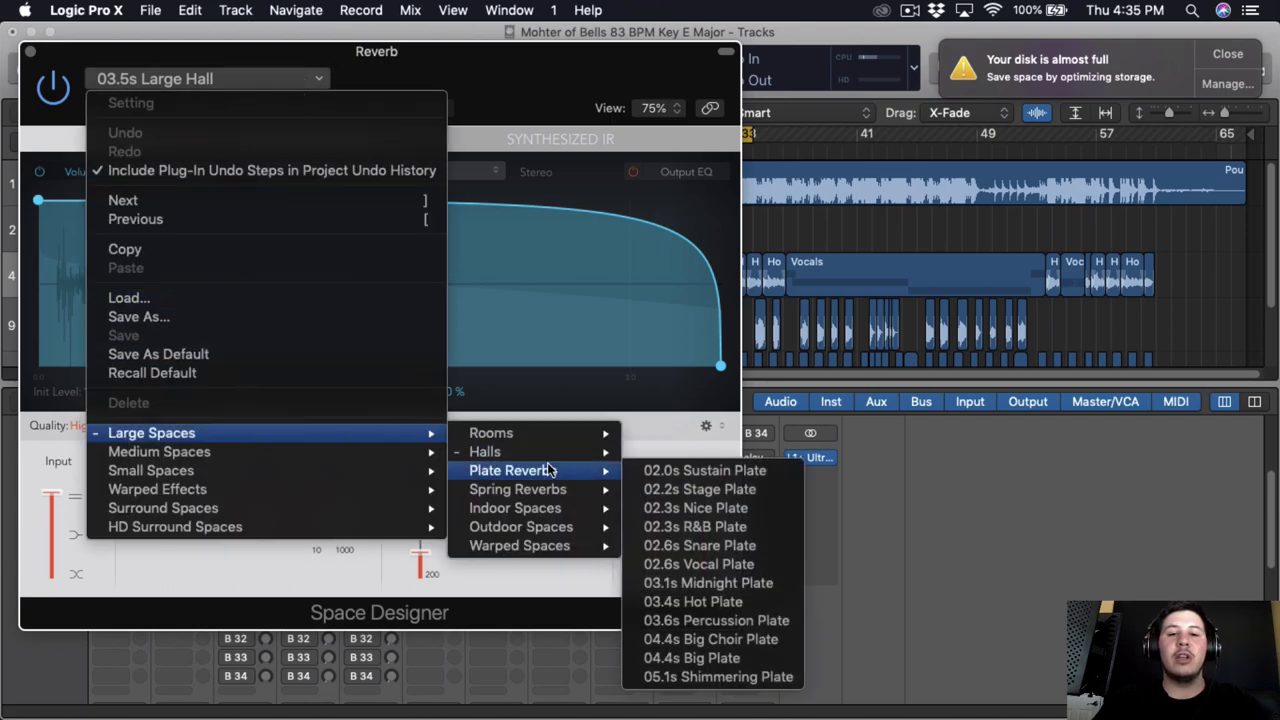
mouse_move(573, 458)
left_click(695, 318)
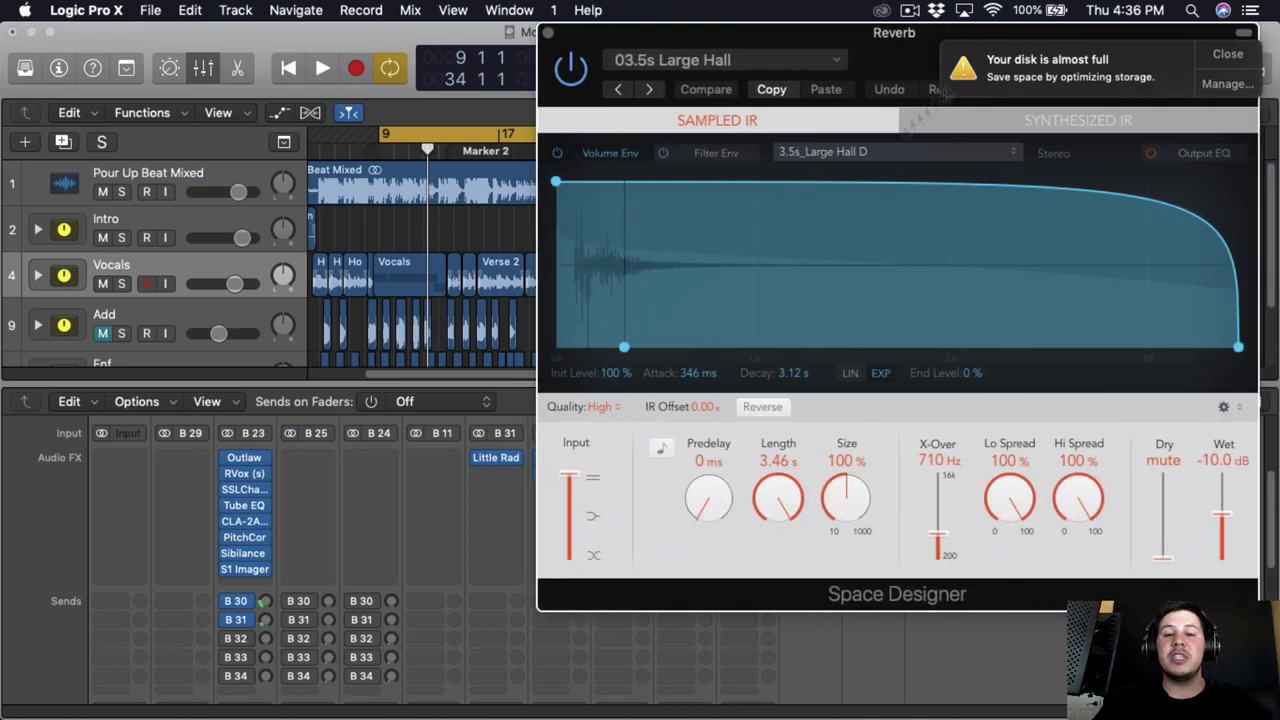
- Set the Vocals send to bus 32 to -19.5 dB during playback, close Space Designer and stop playback
left_click_drag(264, 638, 280, 642)
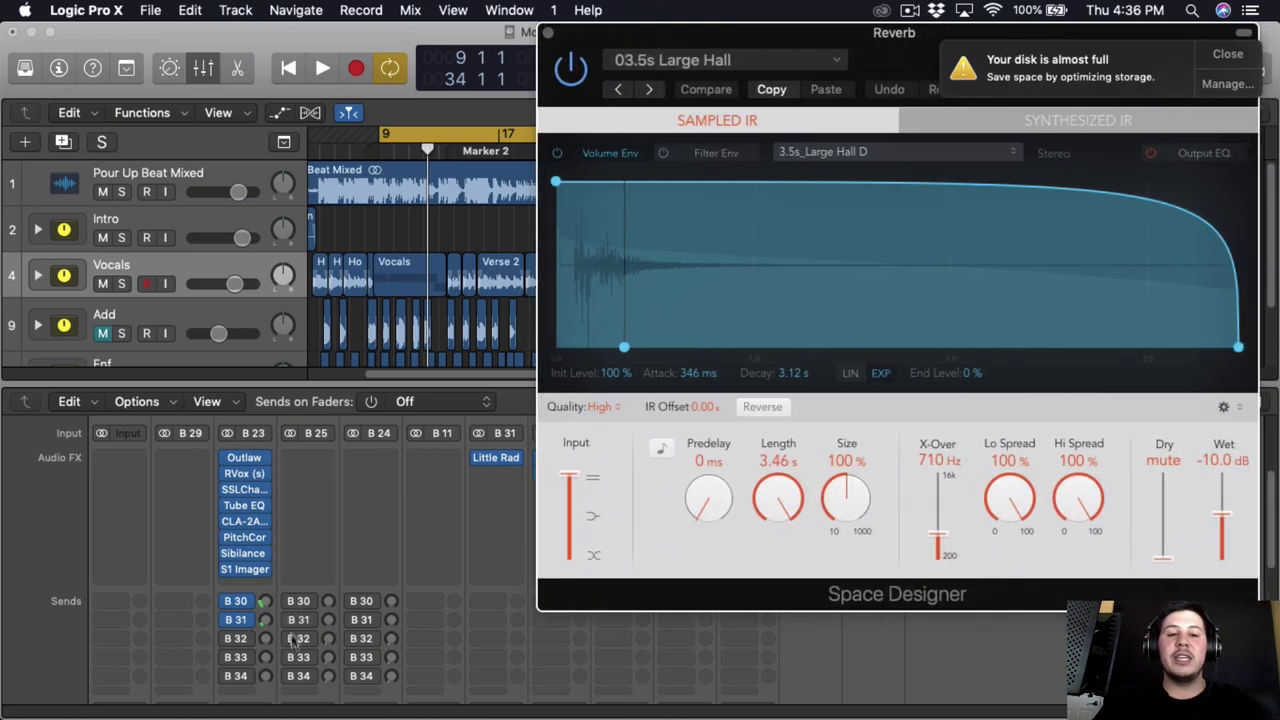
key("space")
left_click_drag(284, 560, 294, 604)
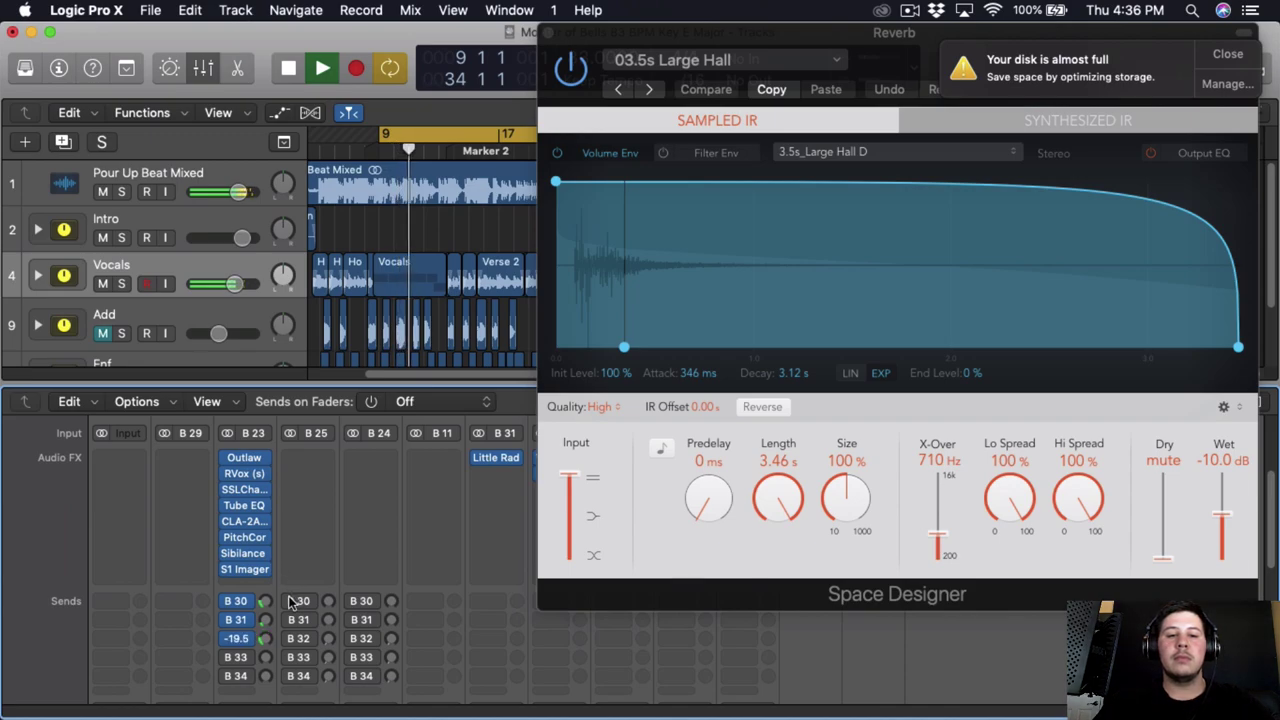
left_click(547, 32)
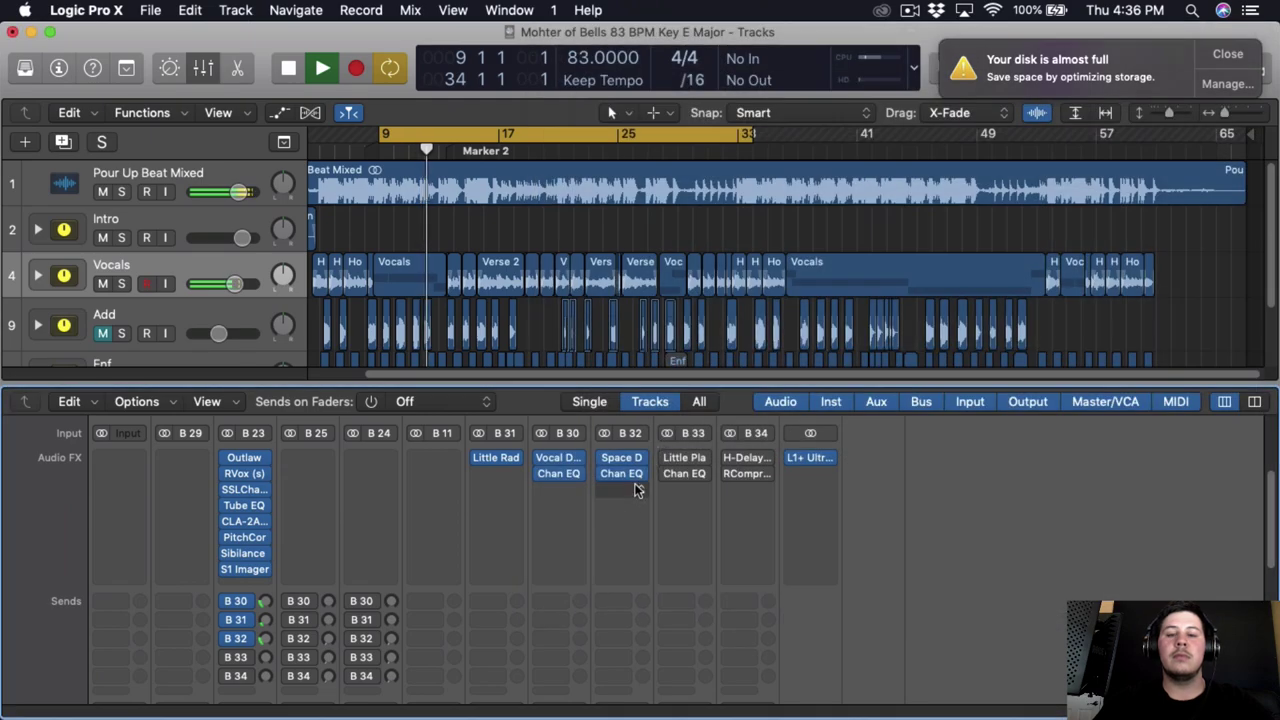
key("space")
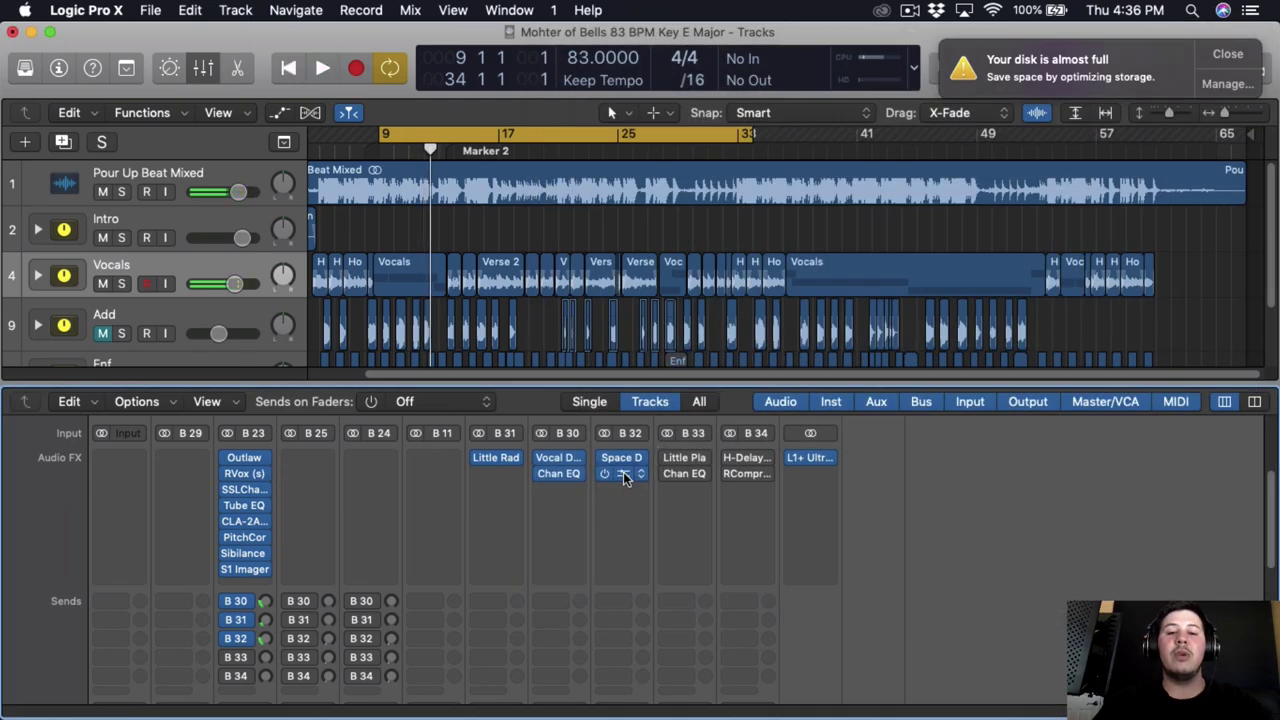
- Review the high-shelf frequency and gain in the Reverb bus's Channel EQ, and close it
left_click(624, 476)
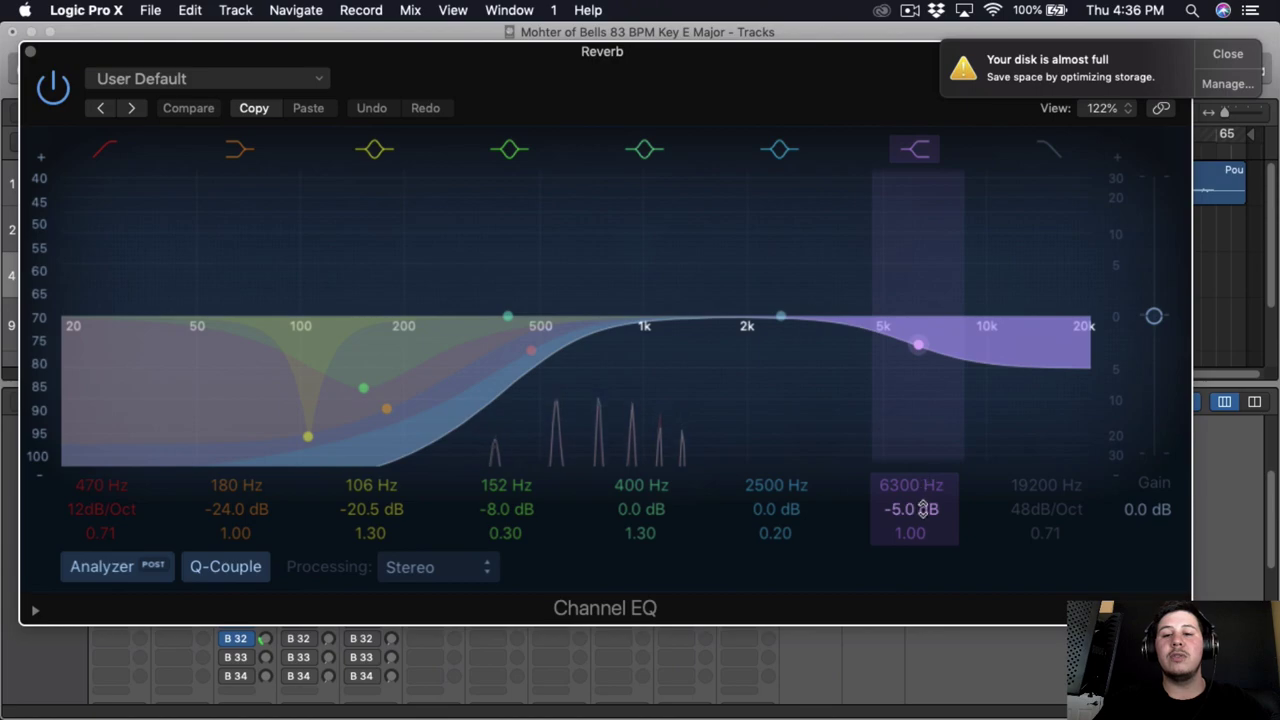
left_click_drag(912, 485, 912, 455)
left_click_drag(912, 509, 912, 489)
left_click(31, 51)
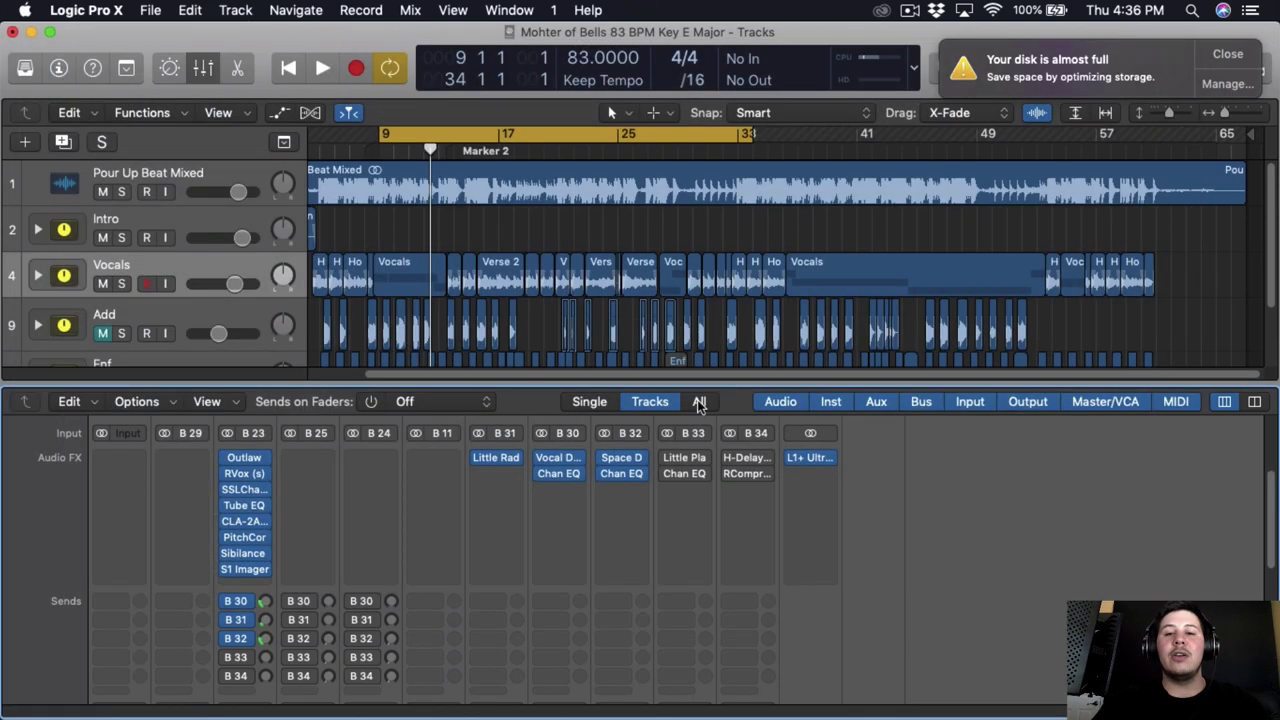
- Switch on Little Plate and Channel EQ on the Big Reverb bus, and adjust the plate's decay to slightly above 4 seconds
left_click(668, 457)
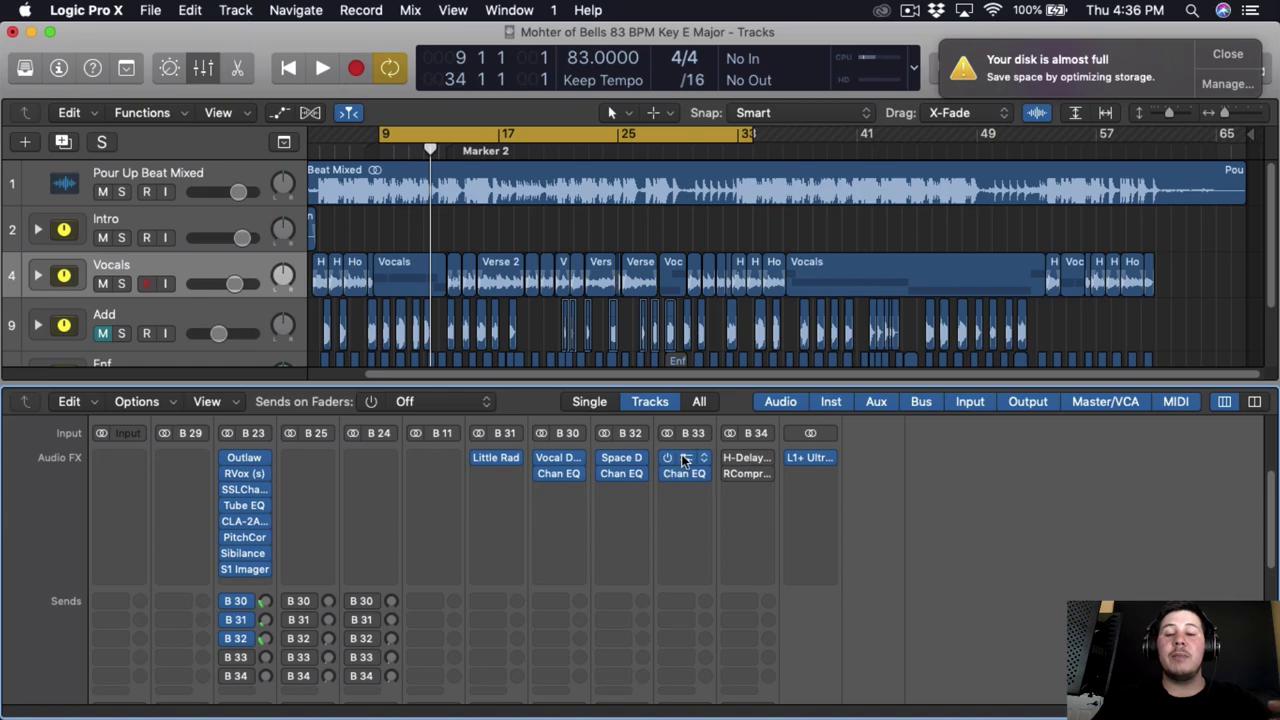
left_click(684, 459)
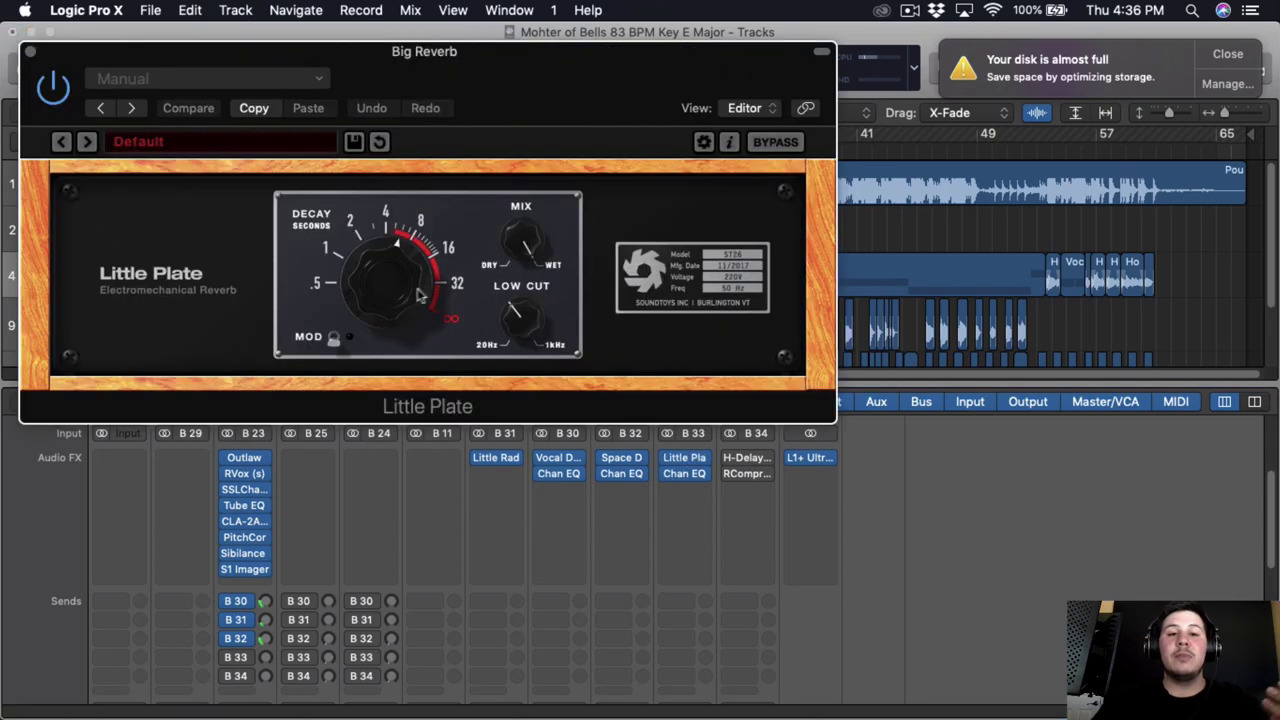
left_click_drag(405, 295, 393, 291)
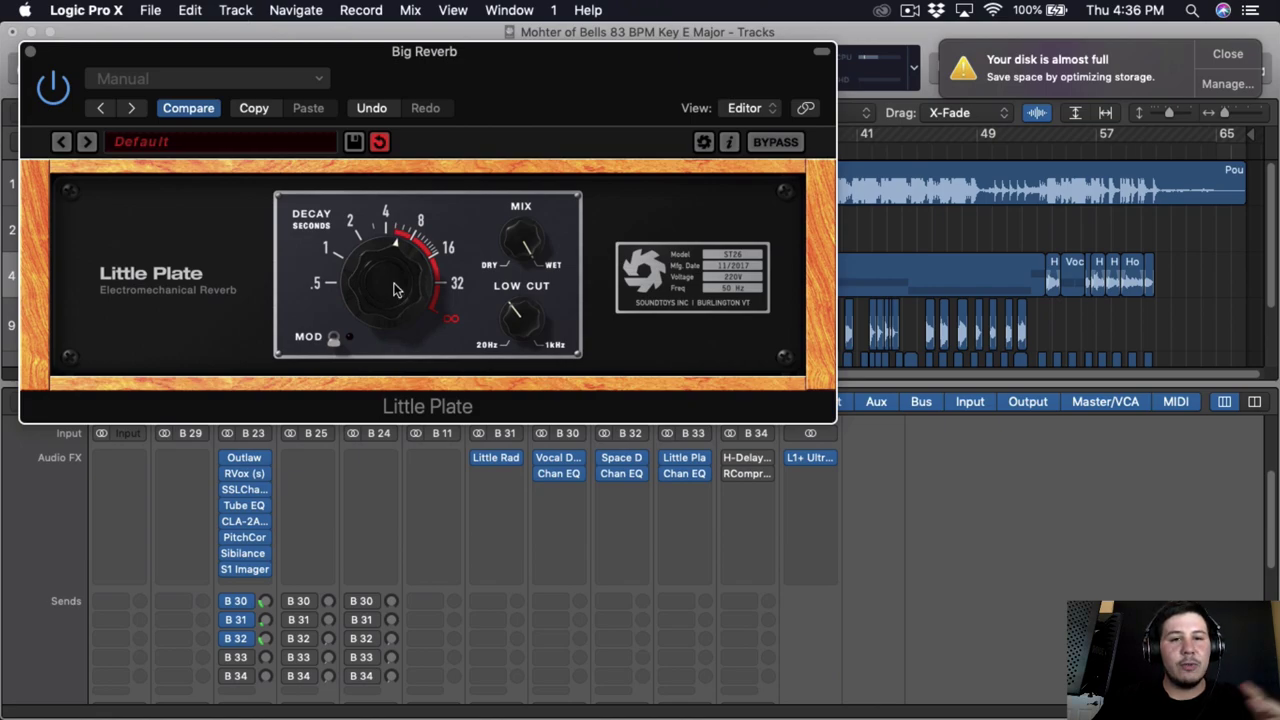
- Switch on the Vocals send to bus 33, raise its level slightly during playback, and close Little Plate
left_click_drag(113, 55, 535, 36)
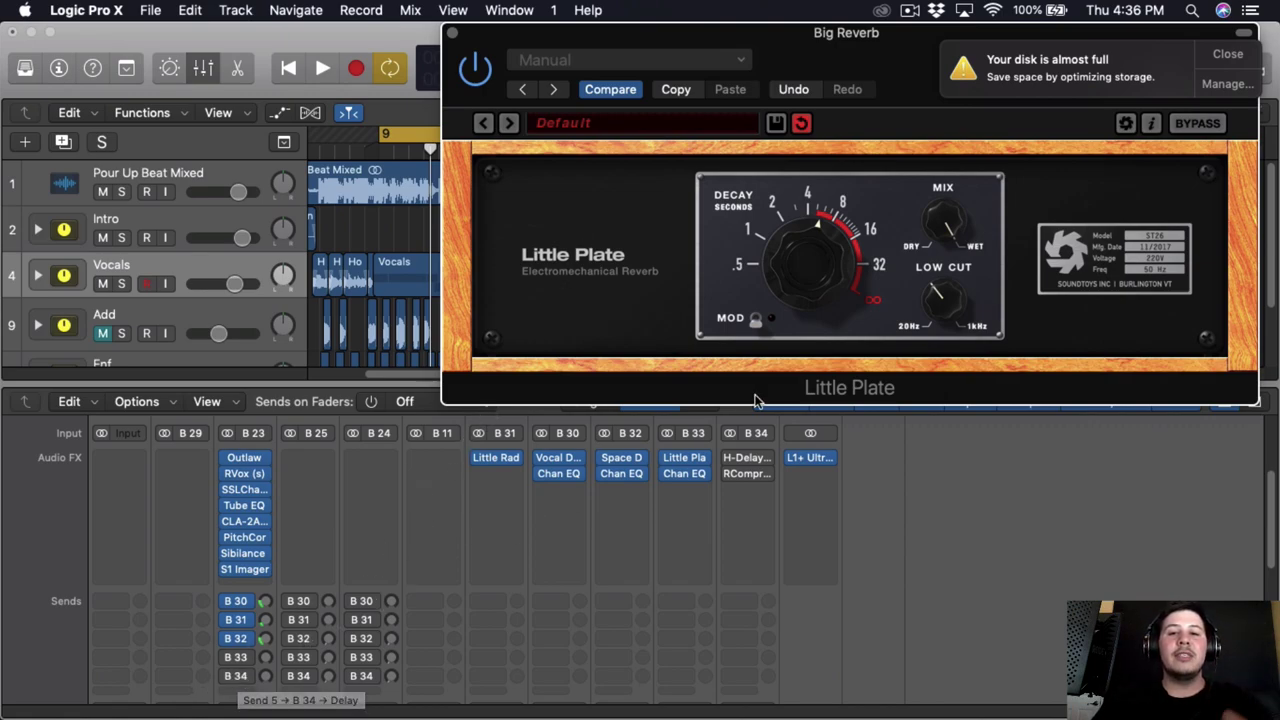
left_click(264, 658)
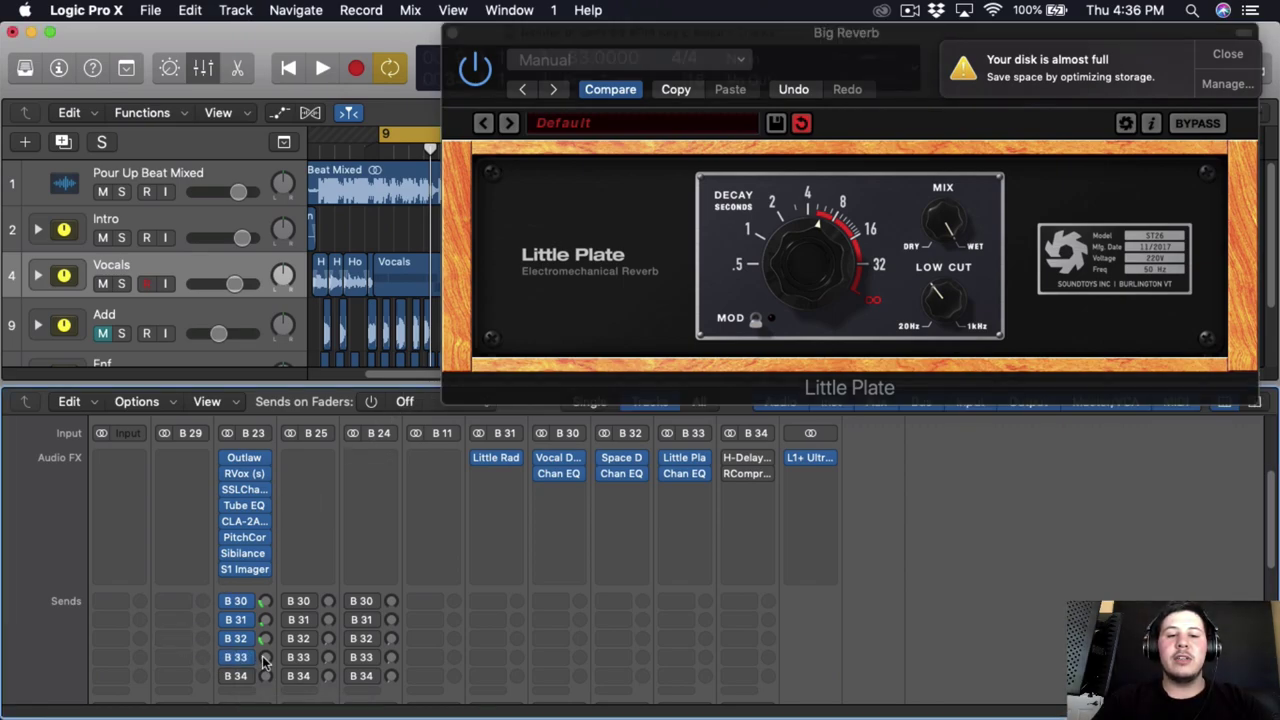
key("space")
left_click_drag(266, 656, 288, 637)
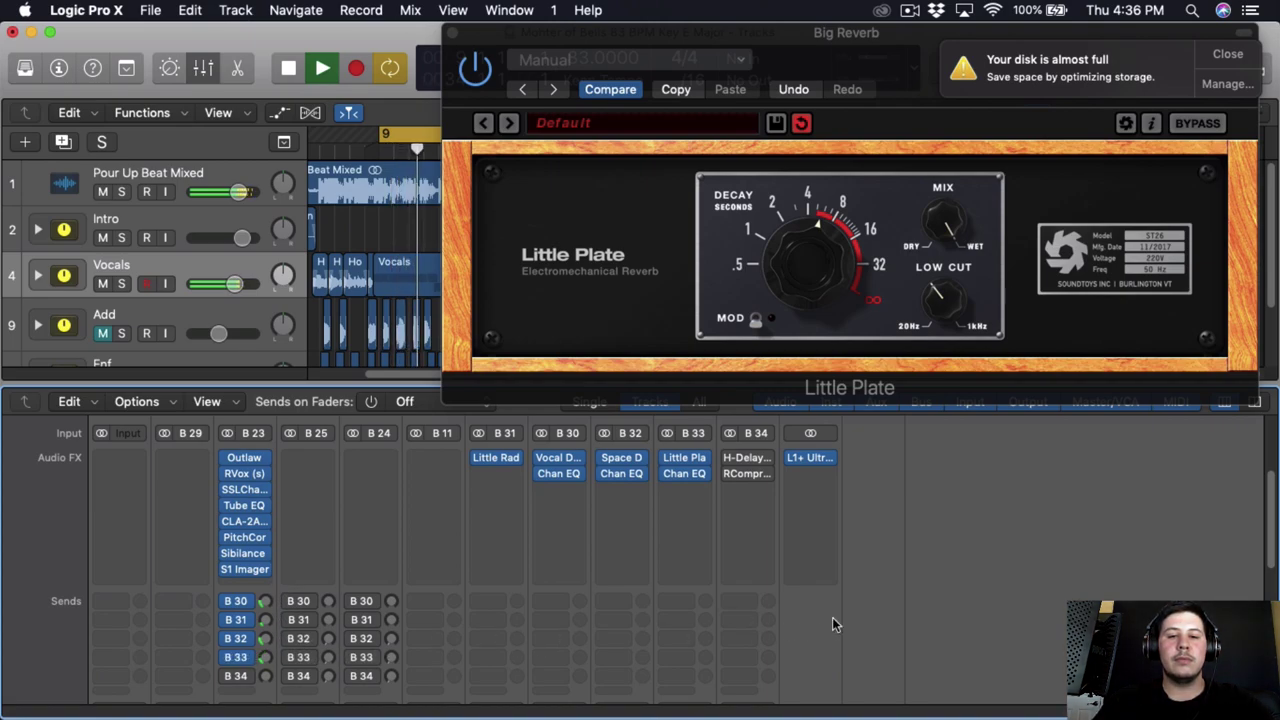
key("super+w")
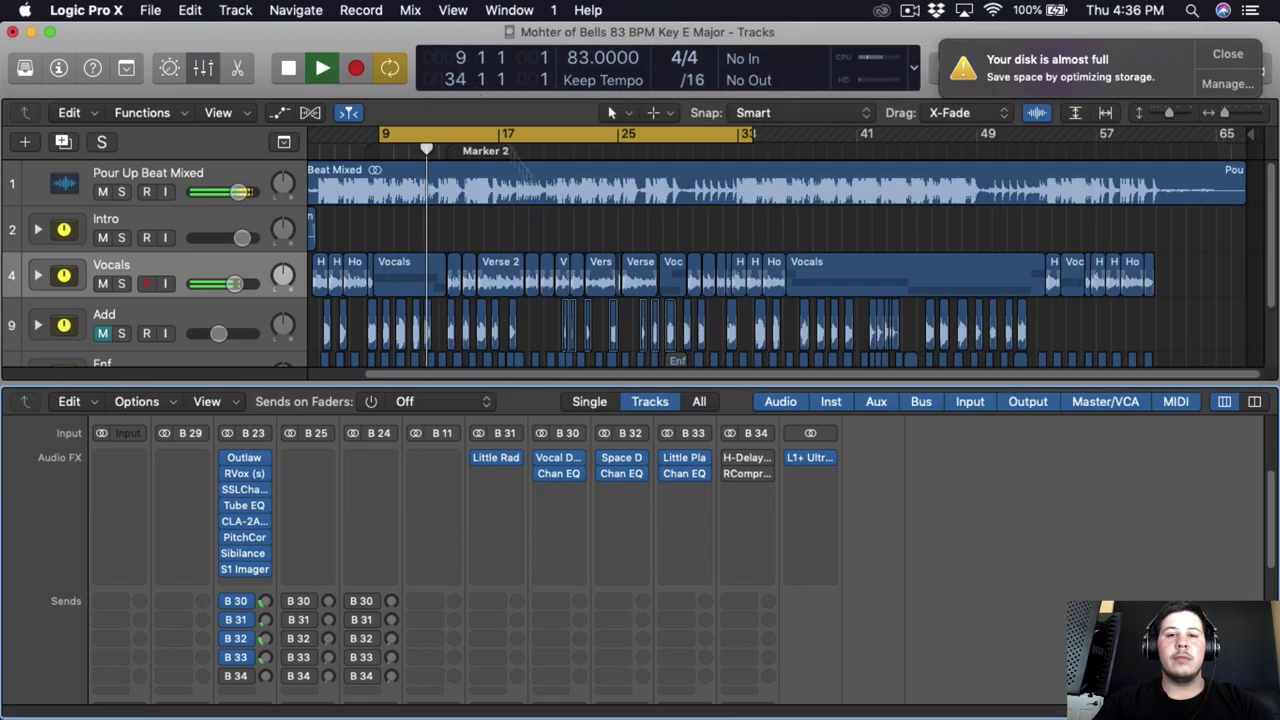
- Switch on and open RCompressor and H-Delay on the Delay bus, and set the compressor's side chain to Bus 23
left_click(746, 473)
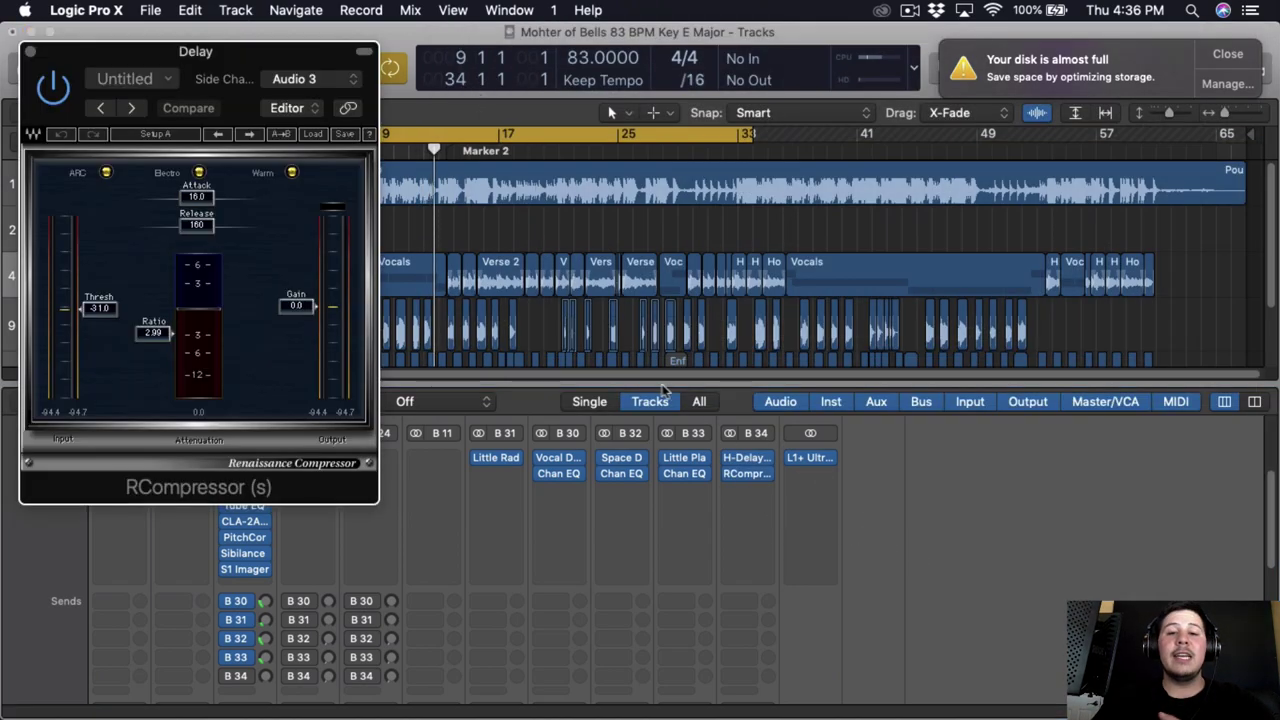
left_click(757, 460)
left_click_drag(529, 108, 936, 234)
left_click(345, 82)
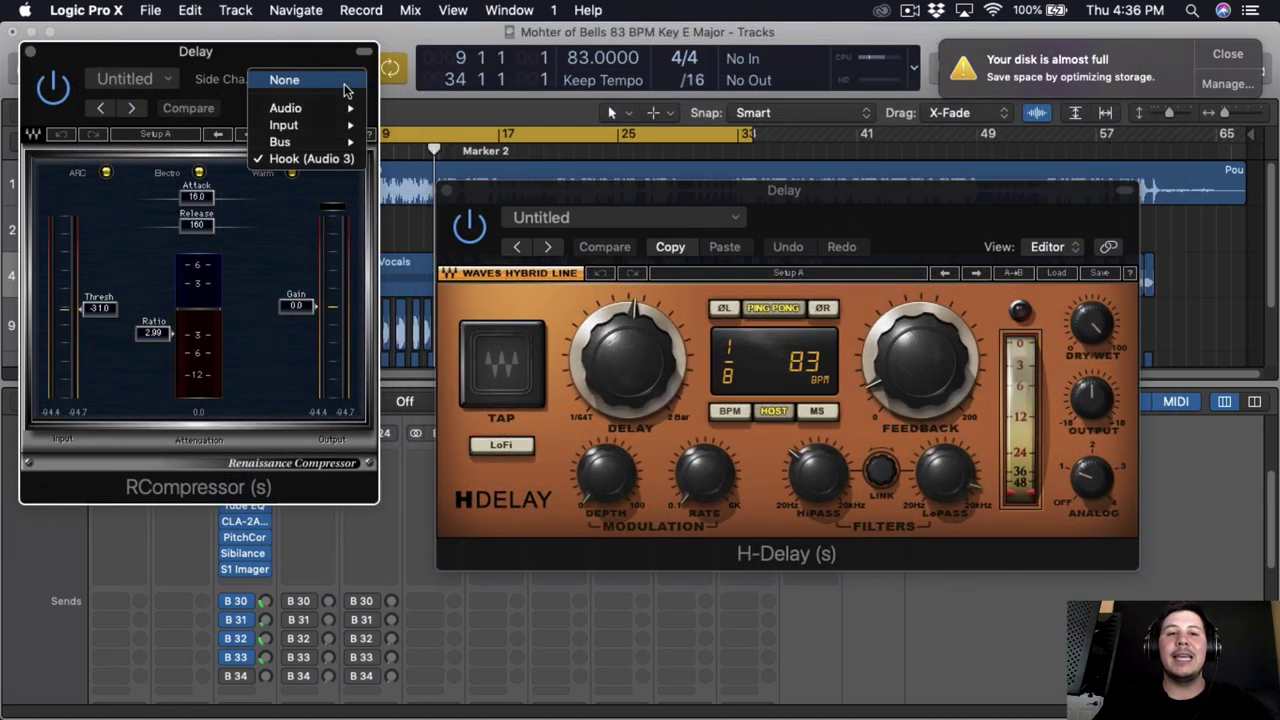
mouse_move(333, 141)
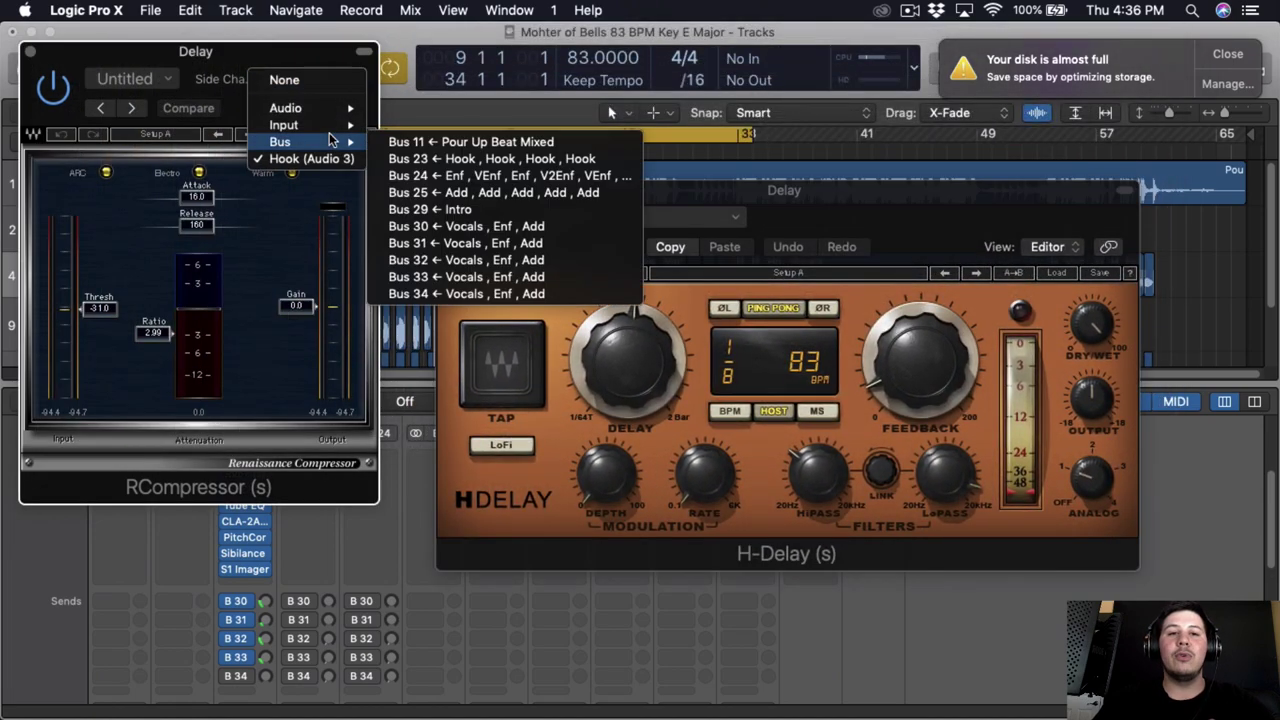
left_click(440, 158)
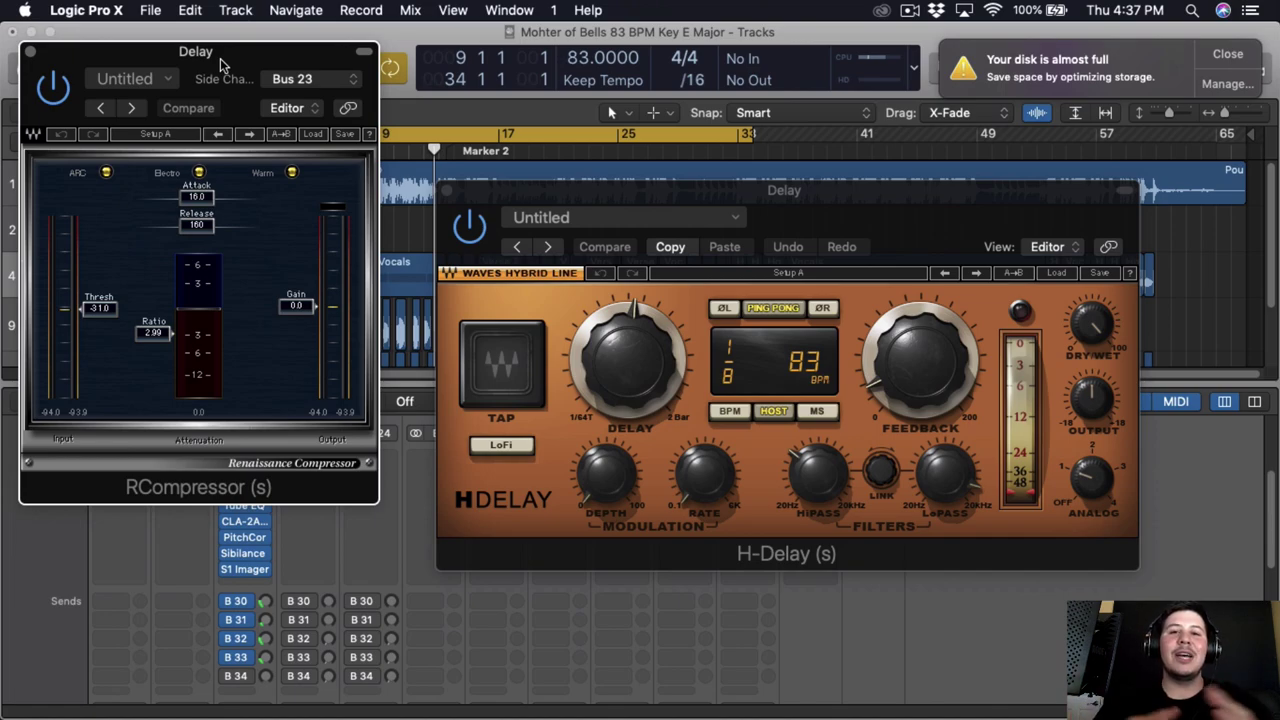
- Switch on the Vocals send to bus 34 and raise it to -9.3 dB
left_click_drag(237, 80, 290, 62)
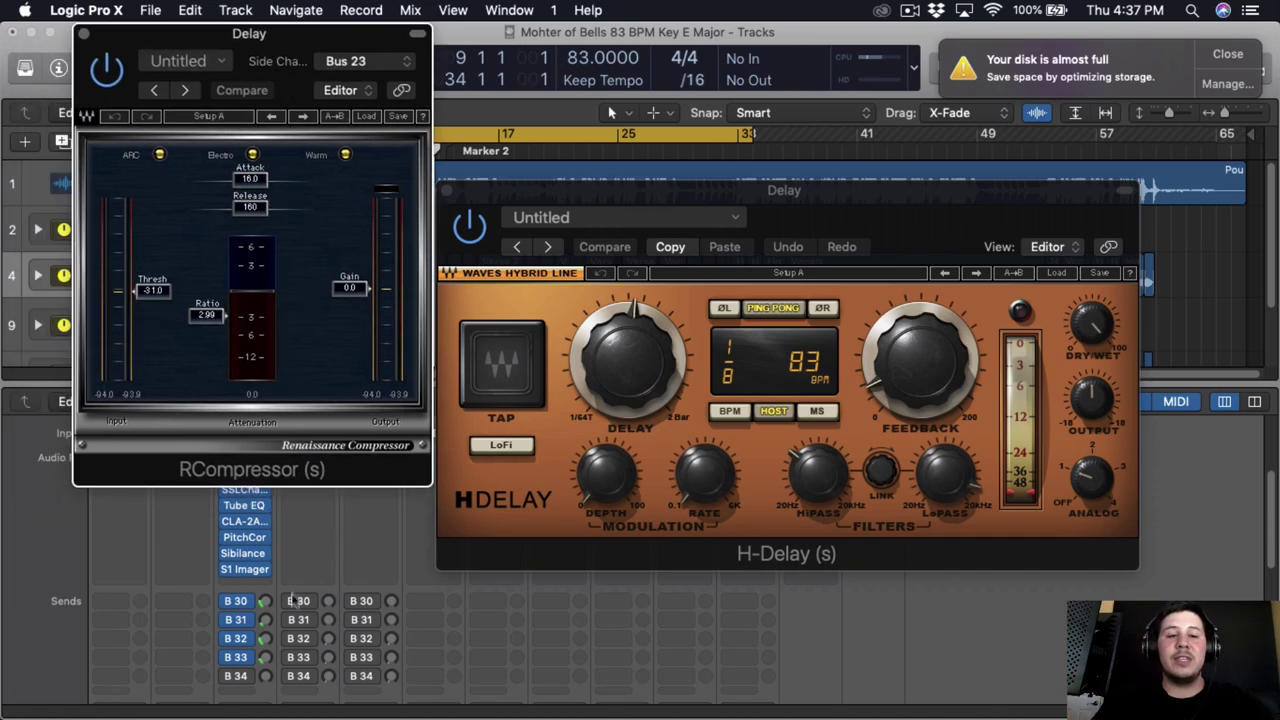
scroll(292, 600, "down", 3)
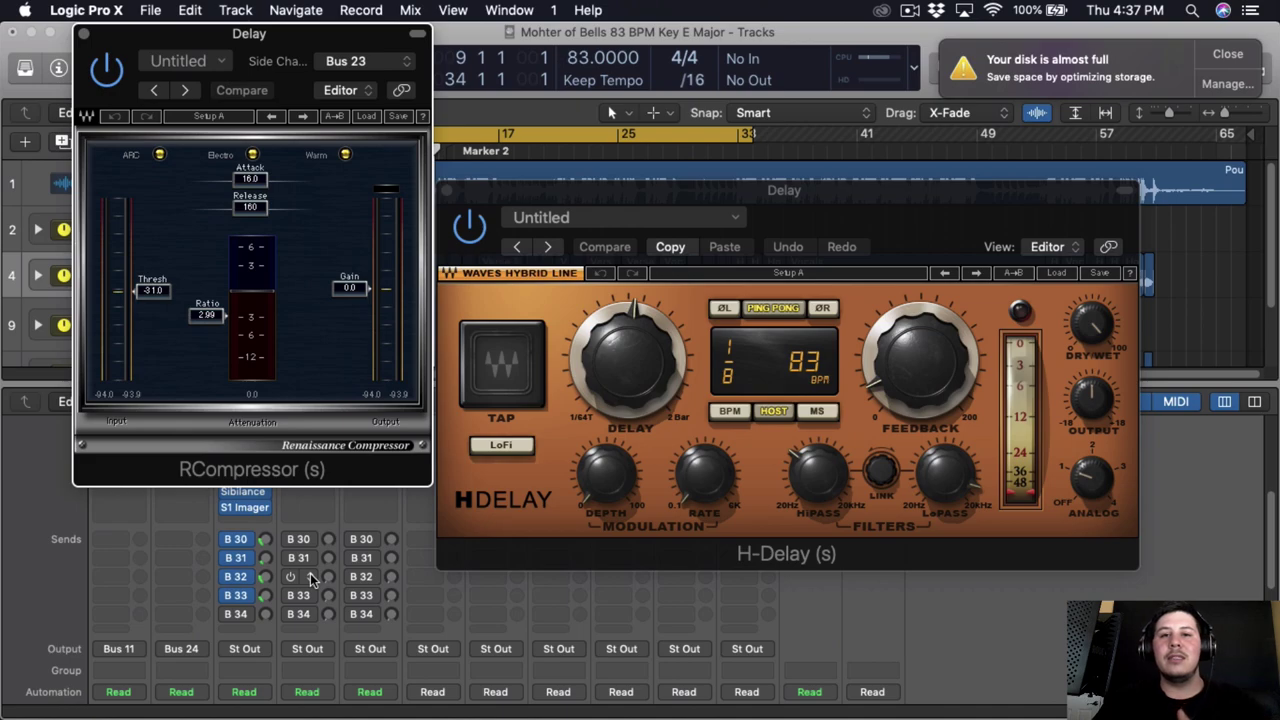
left_click_drag(265, 613, 265, 595)
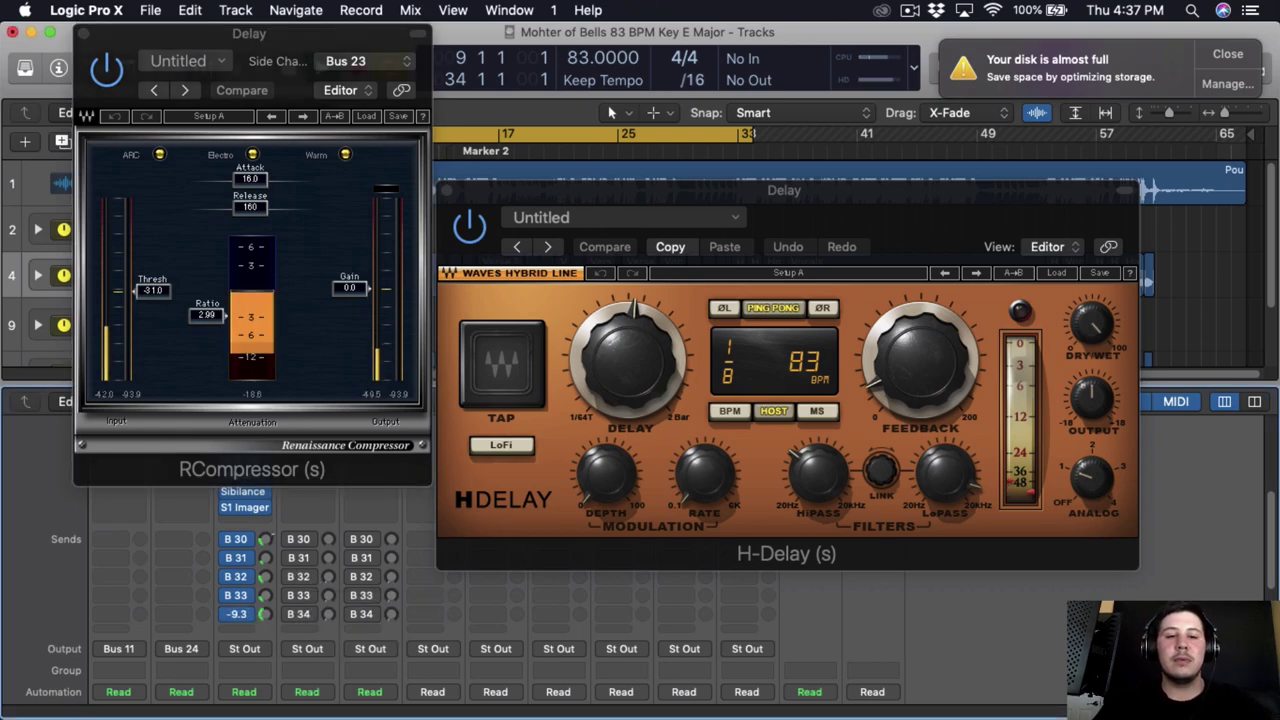
- Set the Delay bus's RCompressor threshold to -29.3 and ratio to 3.07, and lower the Vocals send to bus 34 to -18.1 dB
left_click_drag(136, 362, 140, 340)
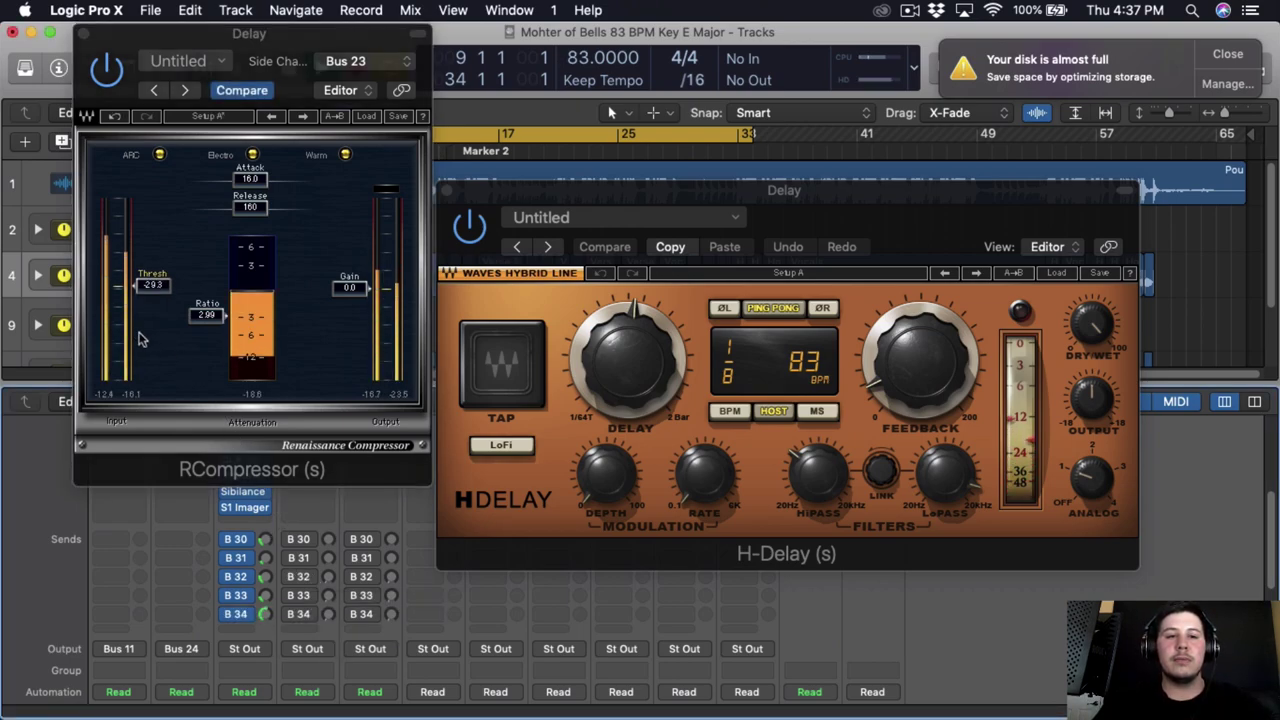
left_click_drag(240, 436, 240, 467)
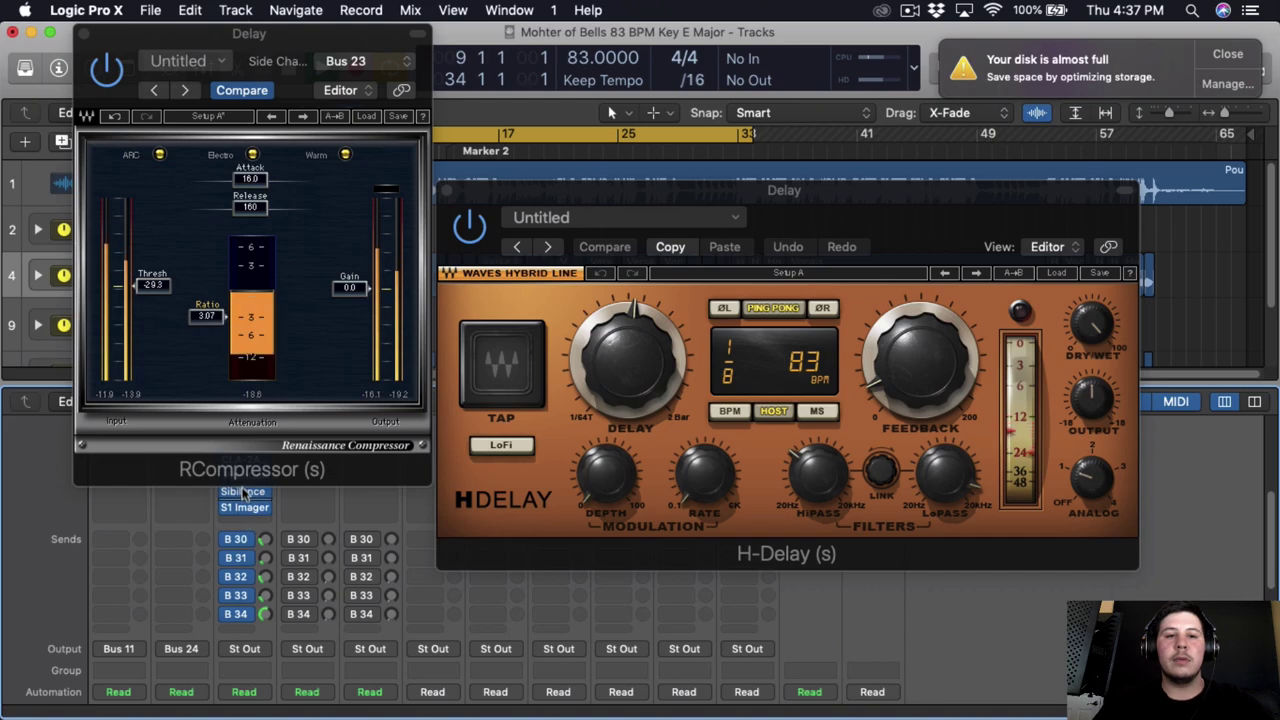
left_click_drag(264, 614, 276, 666)
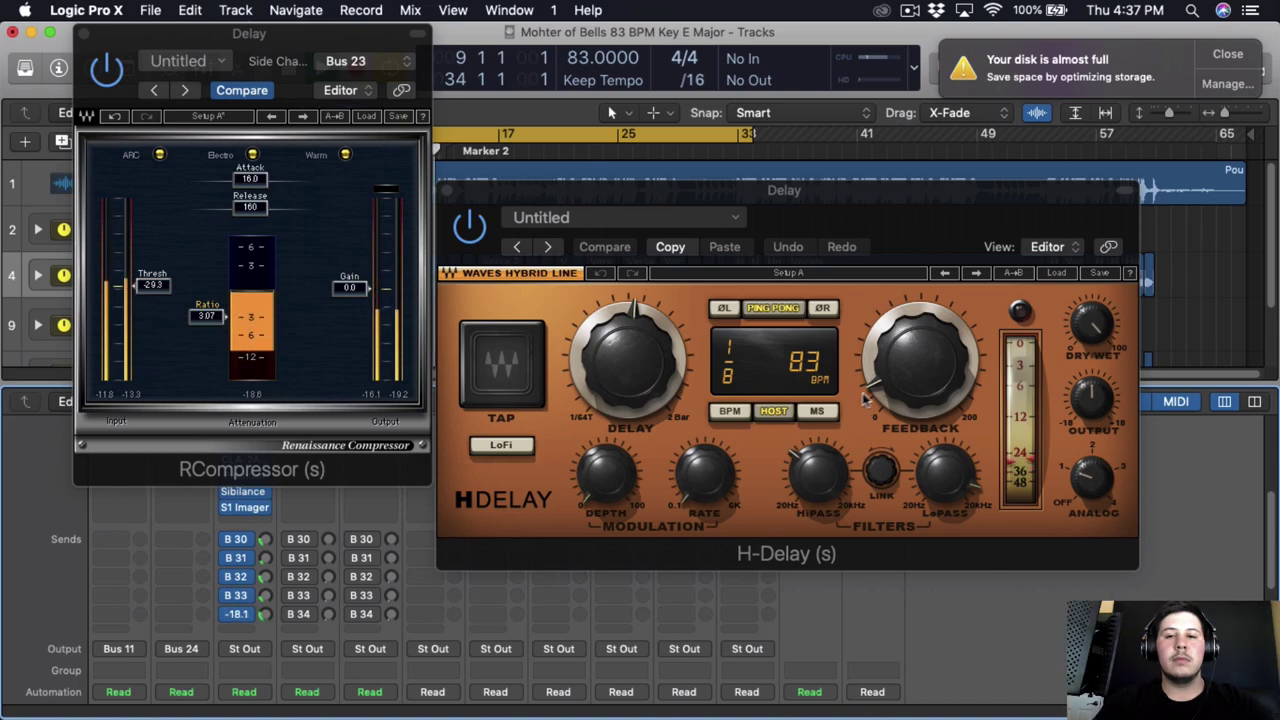
- Fine-tune the RCompressor threshold to -28.8, stop playback, and close RCompressor and H-Delay
left_click(905, 365)
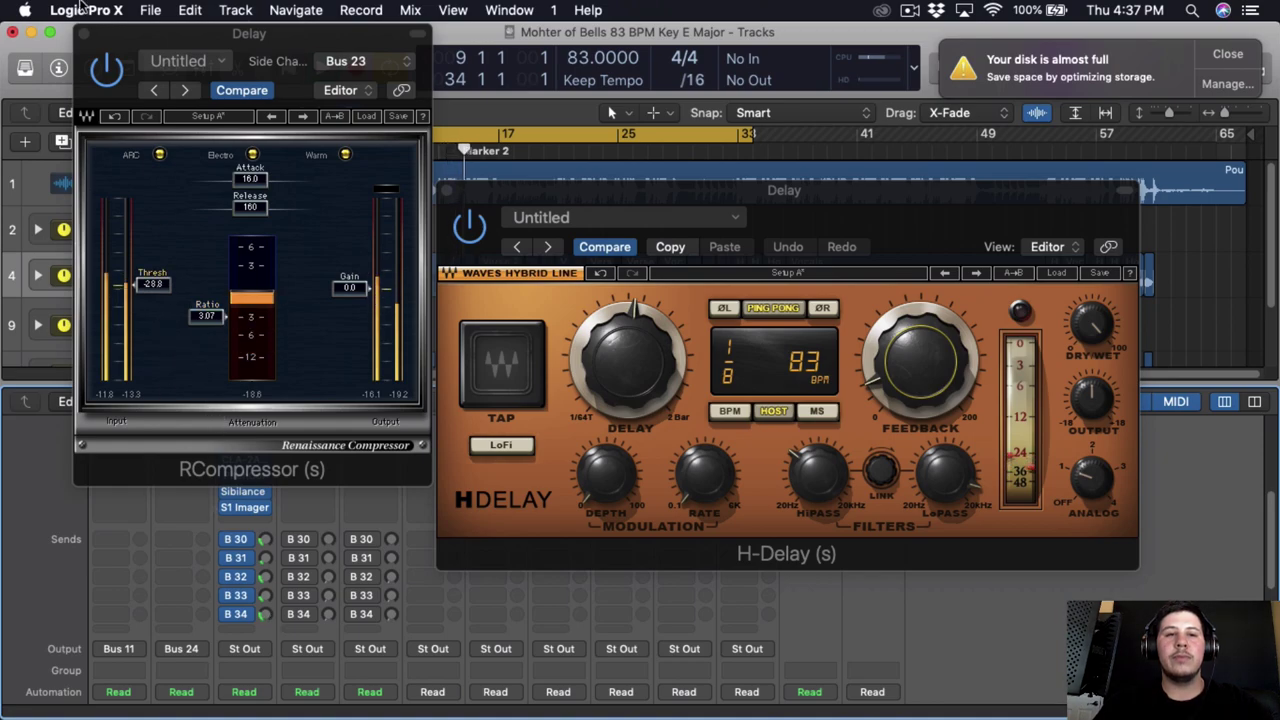
left_click(74, 36)
left_click(83, 34)
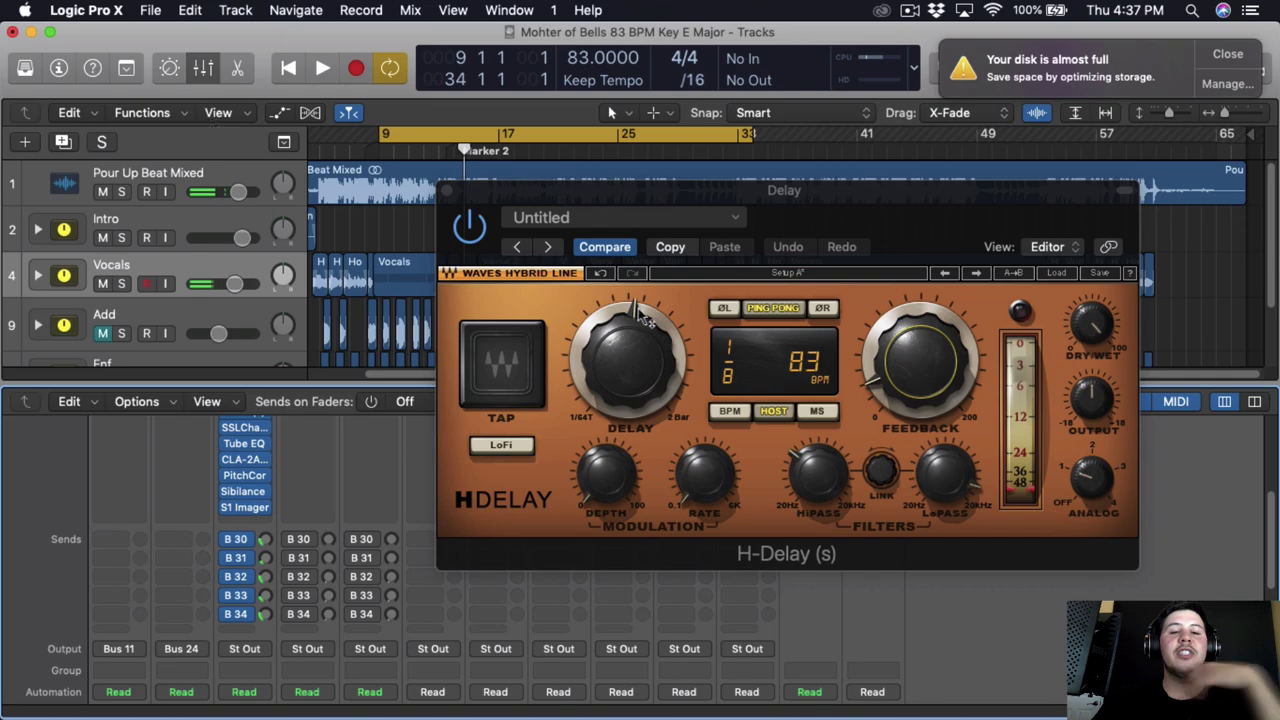
left_click(446, 191)
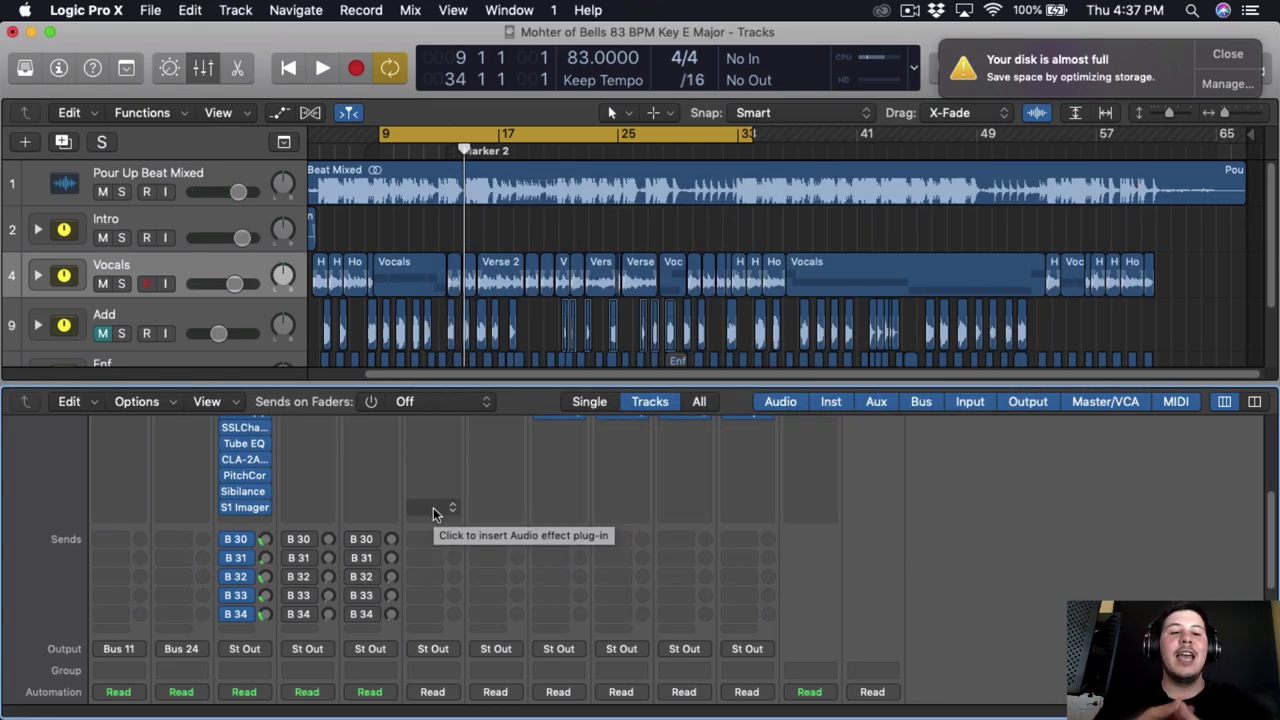
scroll(433, 513, "up", 5)
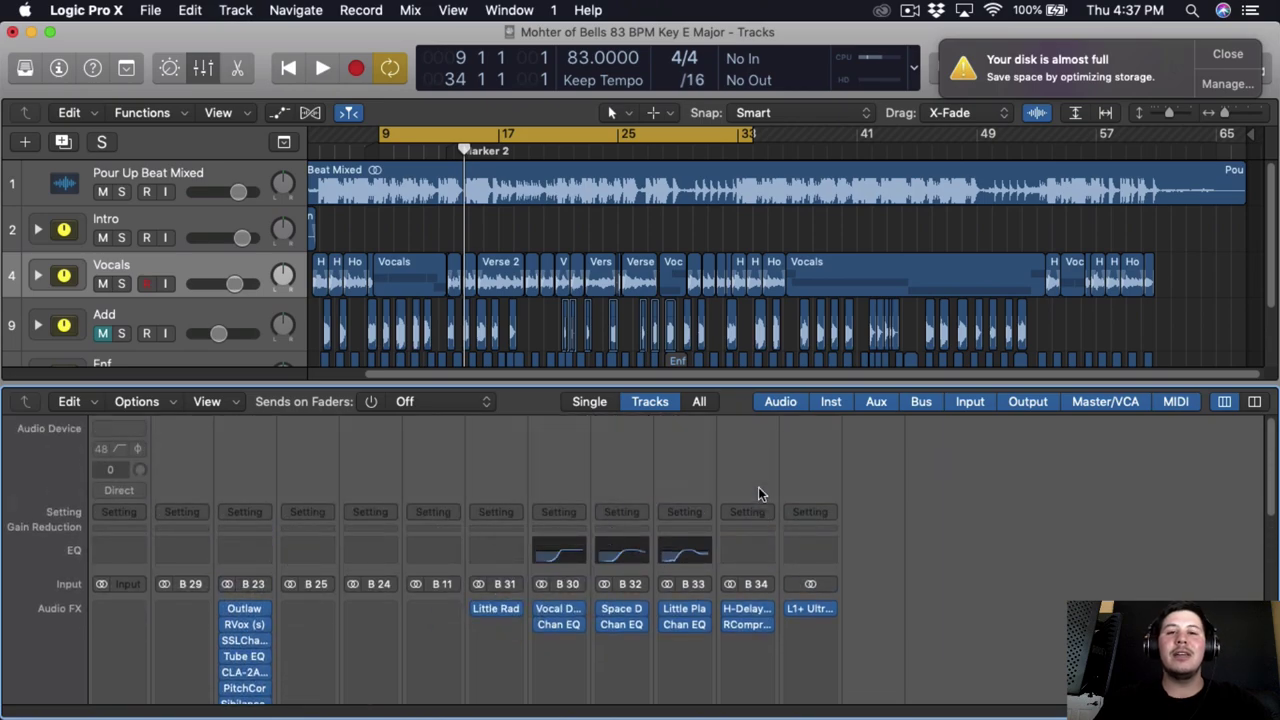